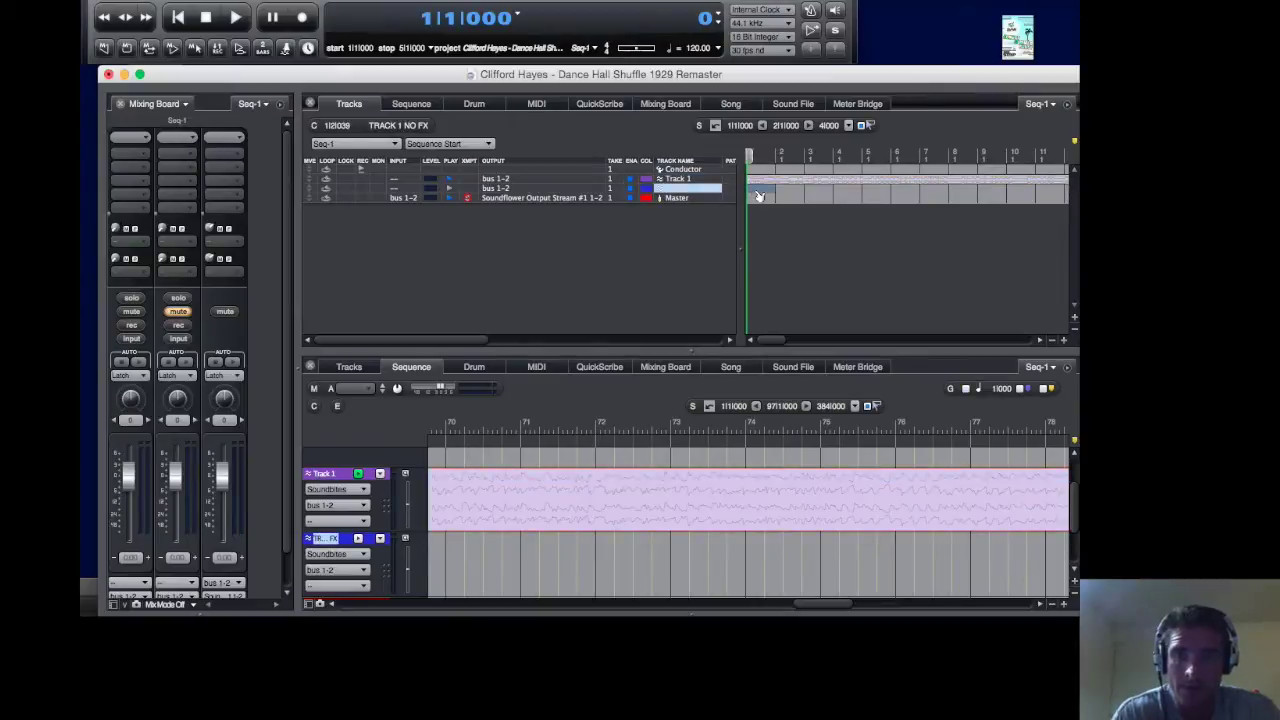
- Rename the duplicate track 'TRACK 1 NO FX' and rewind both tracks to the song's start
click(761, 196)
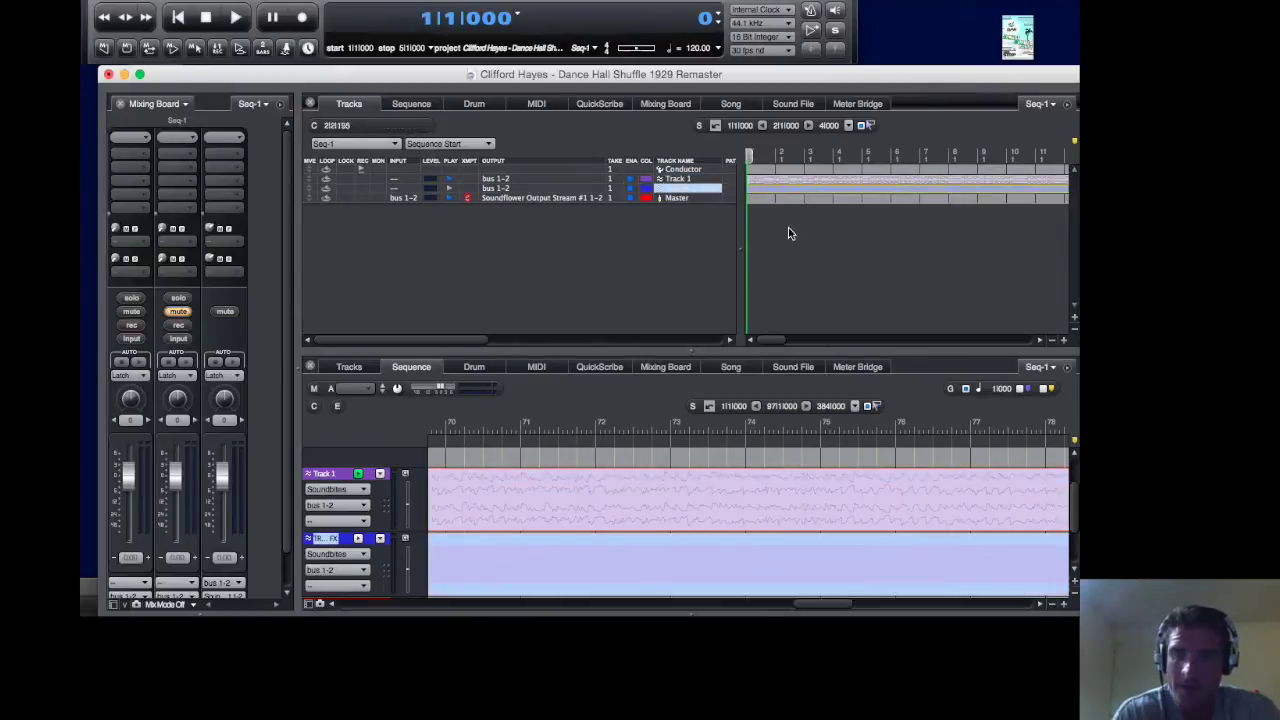
scroll(610, 519, up, 1)
scroll(625, 515, left, 10)
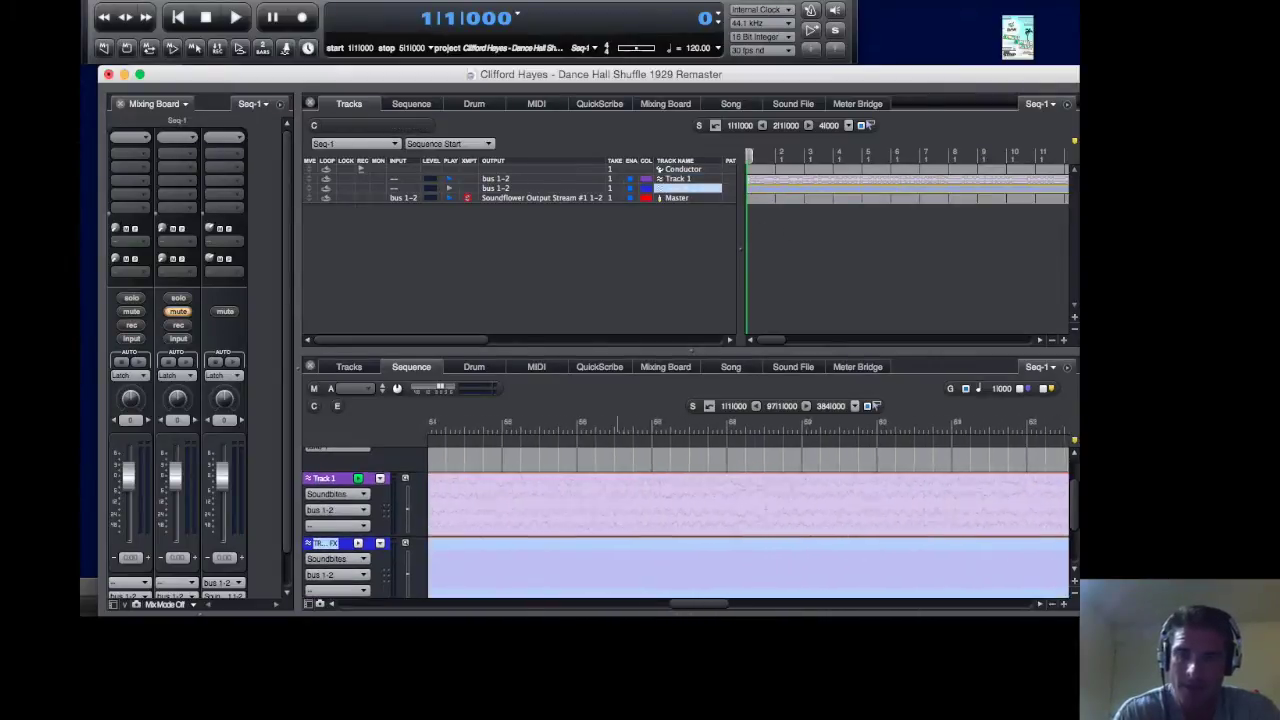
click(183, 18)
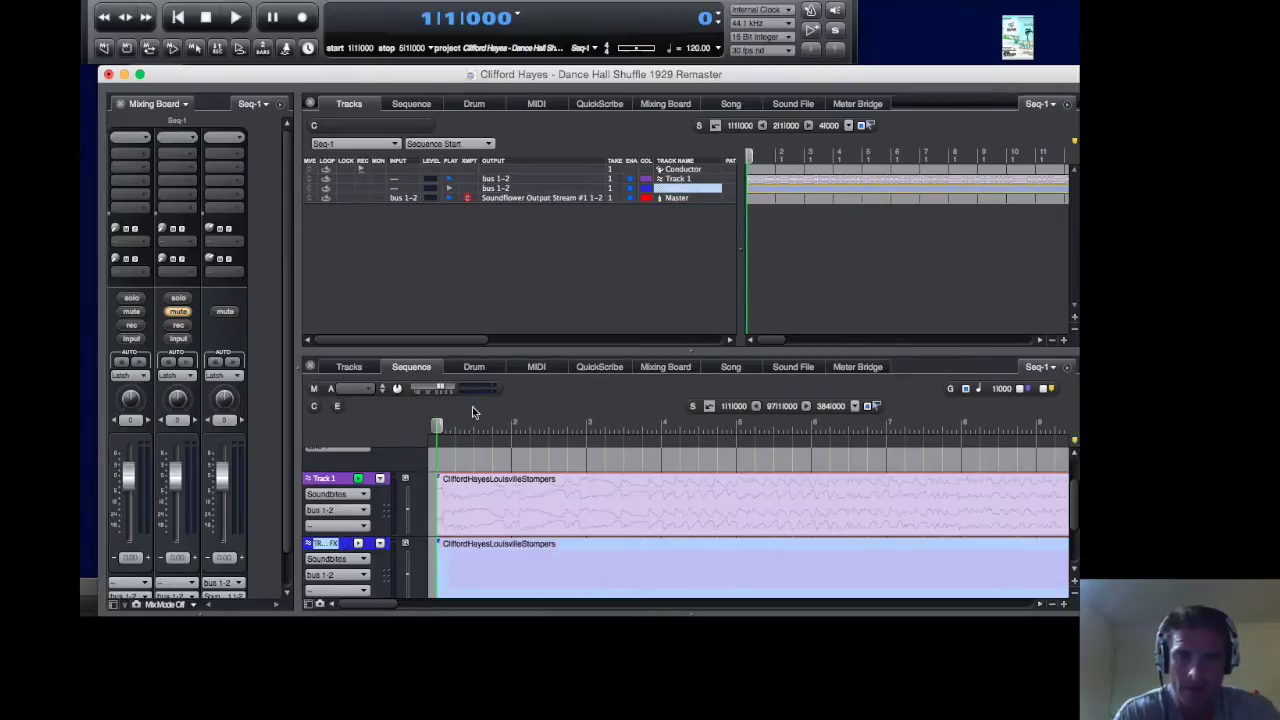
click(659, 255)
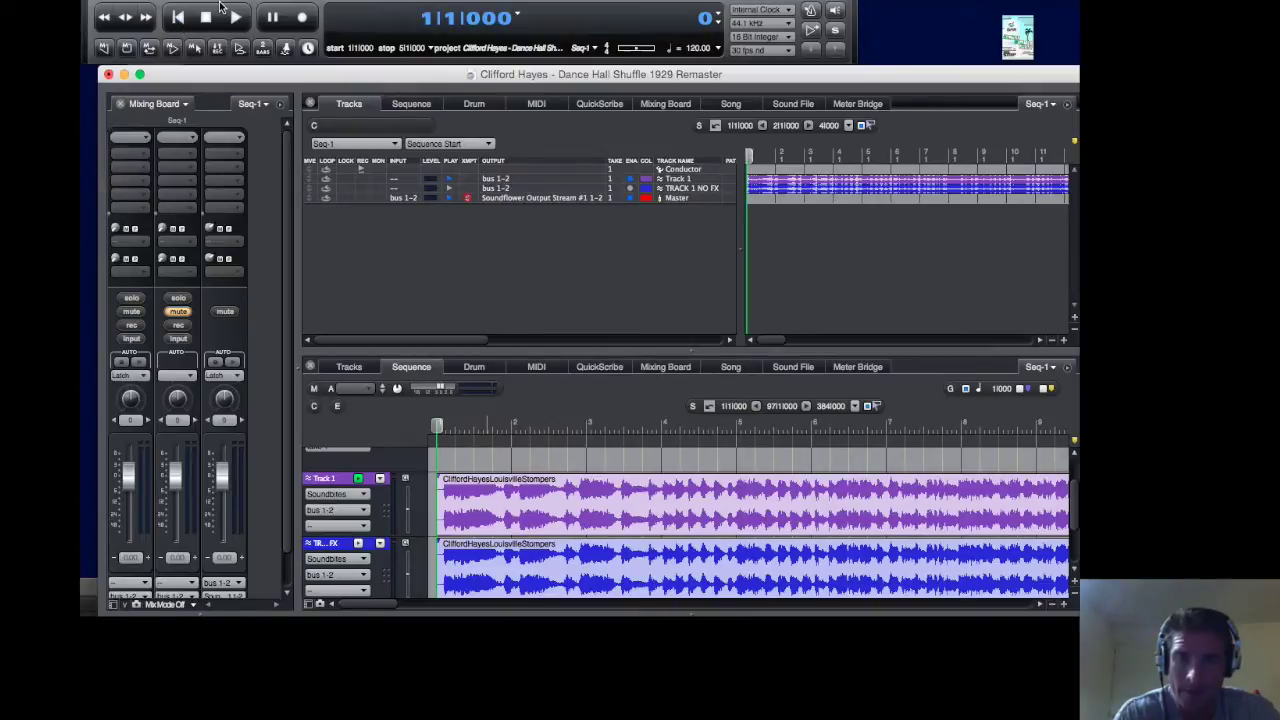
- Play the unprocessed song from the beginning and turn up the listening volume
key(space)
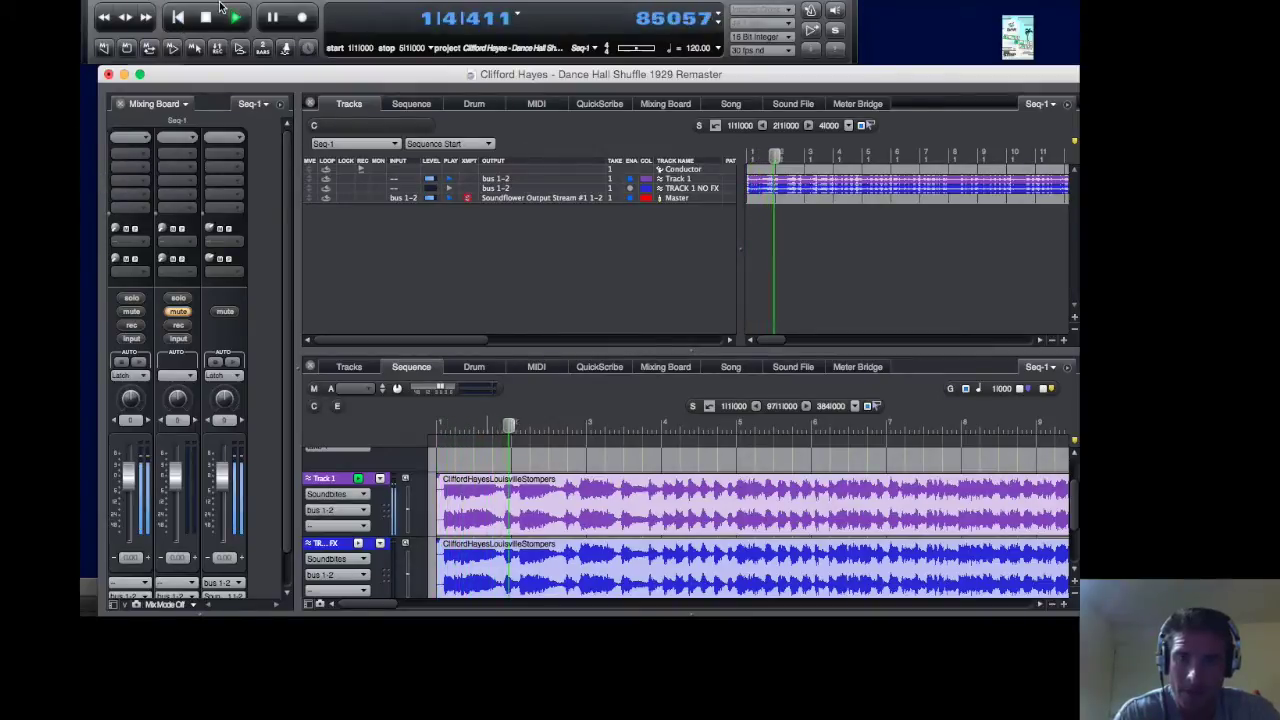
key(XF86AudioRaiseVolume)
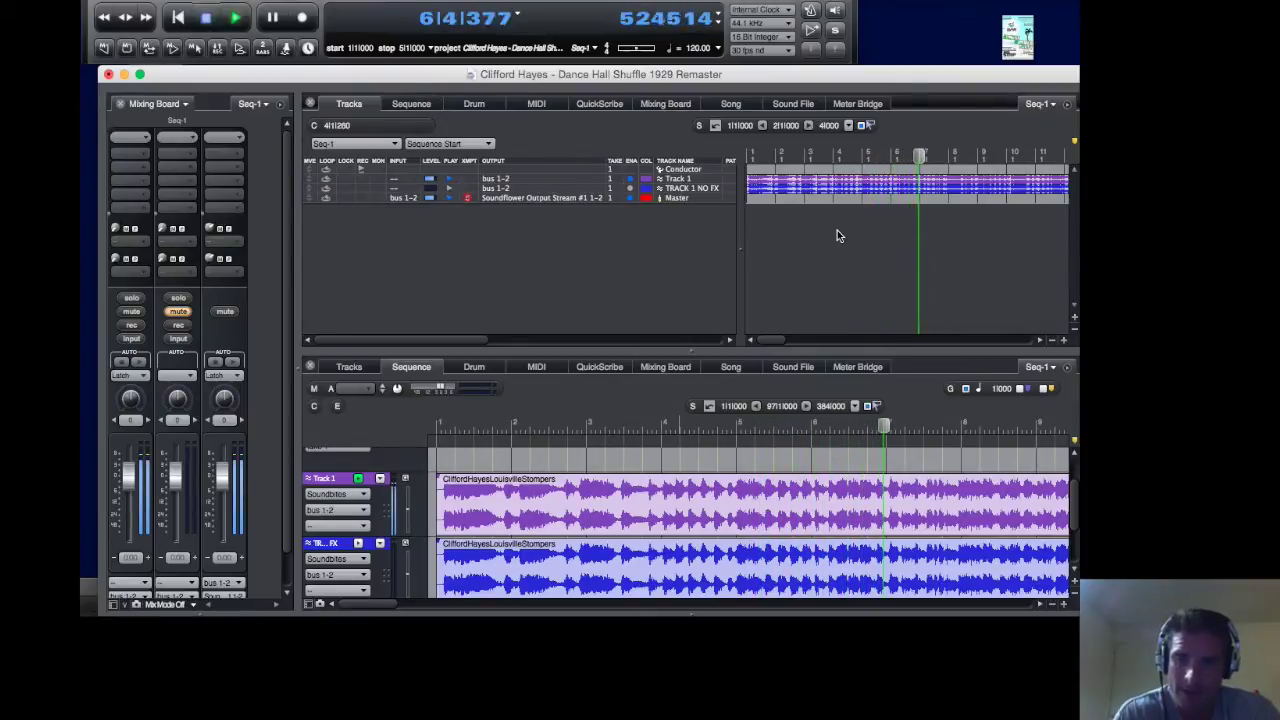
- Insert MW Equalizer and MW Compressor on Track 1's first two insert slots
click(129, 157)
mouse_move(198, 600)
click(213, 446)
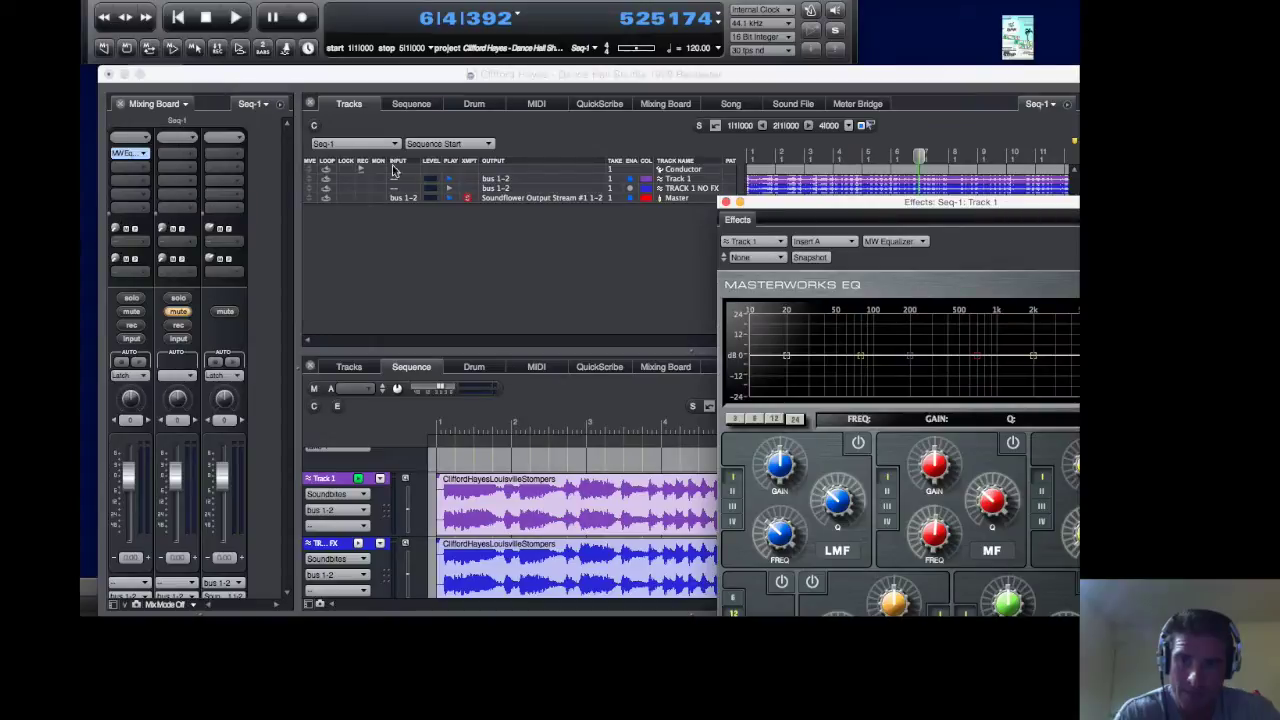
drag(786, 212, 308, 13)
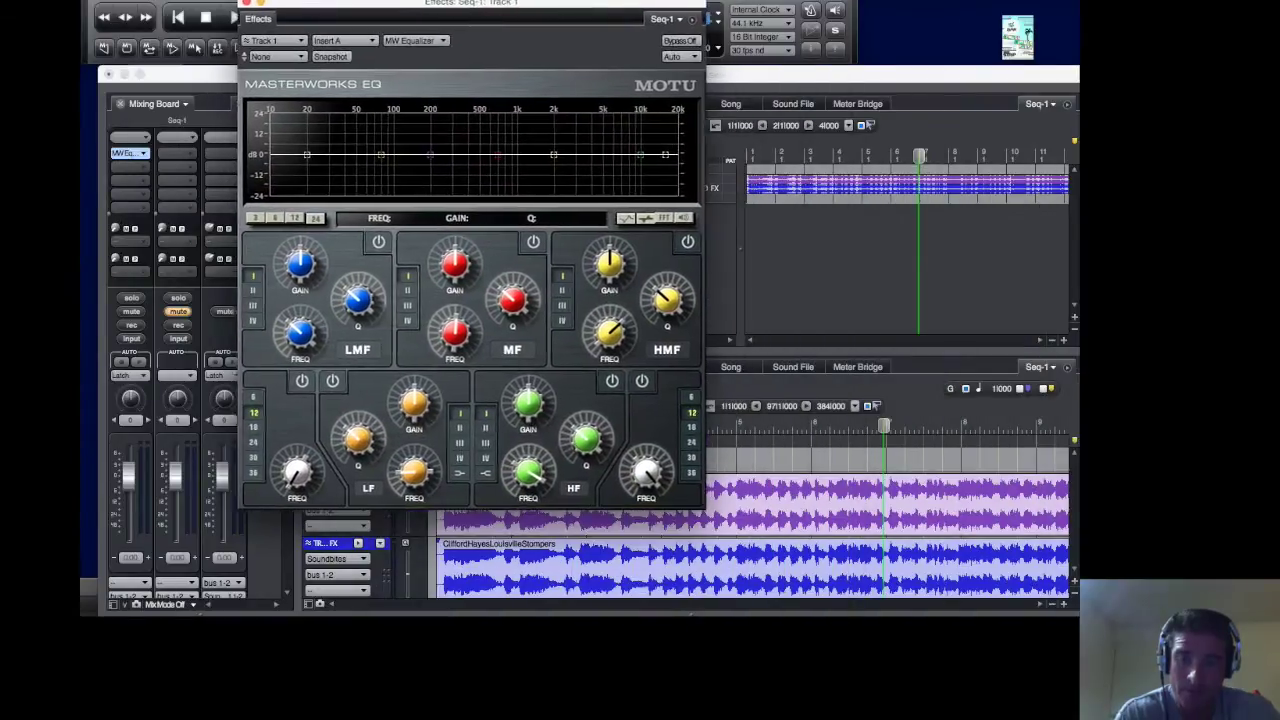
click(131, 160)
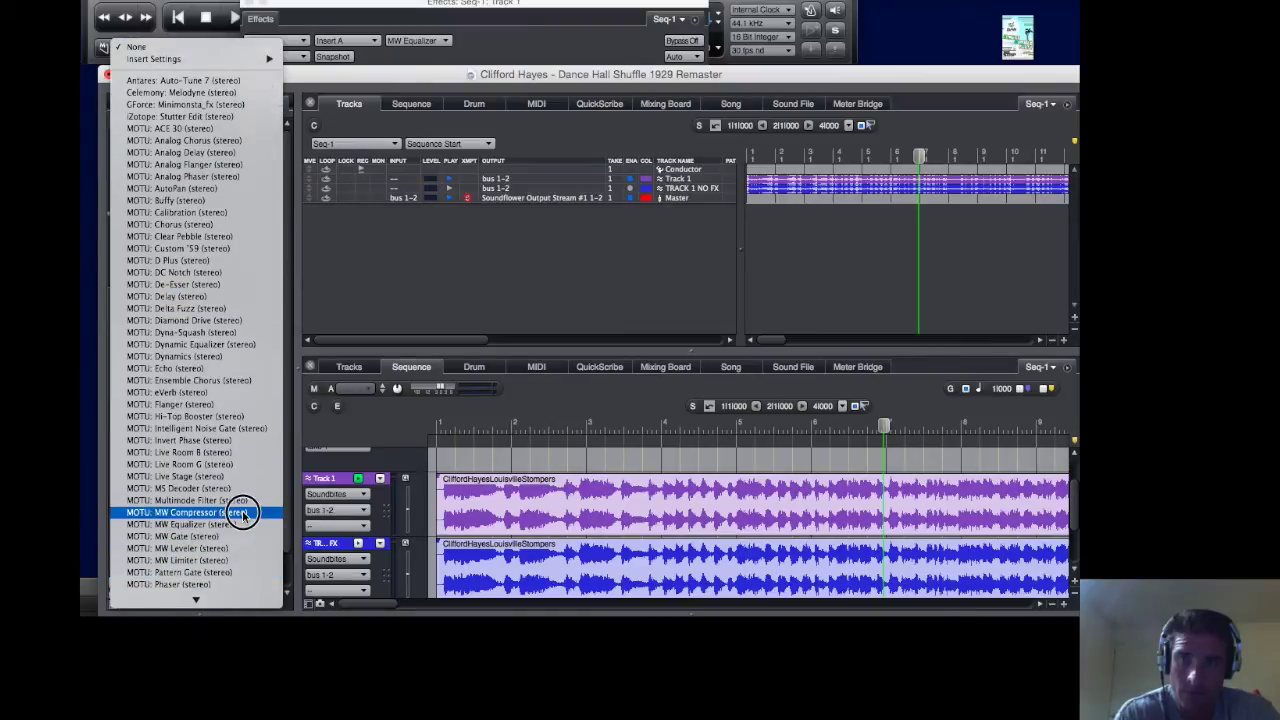
click(243, 512)
drag(188, 41, 490, 91)
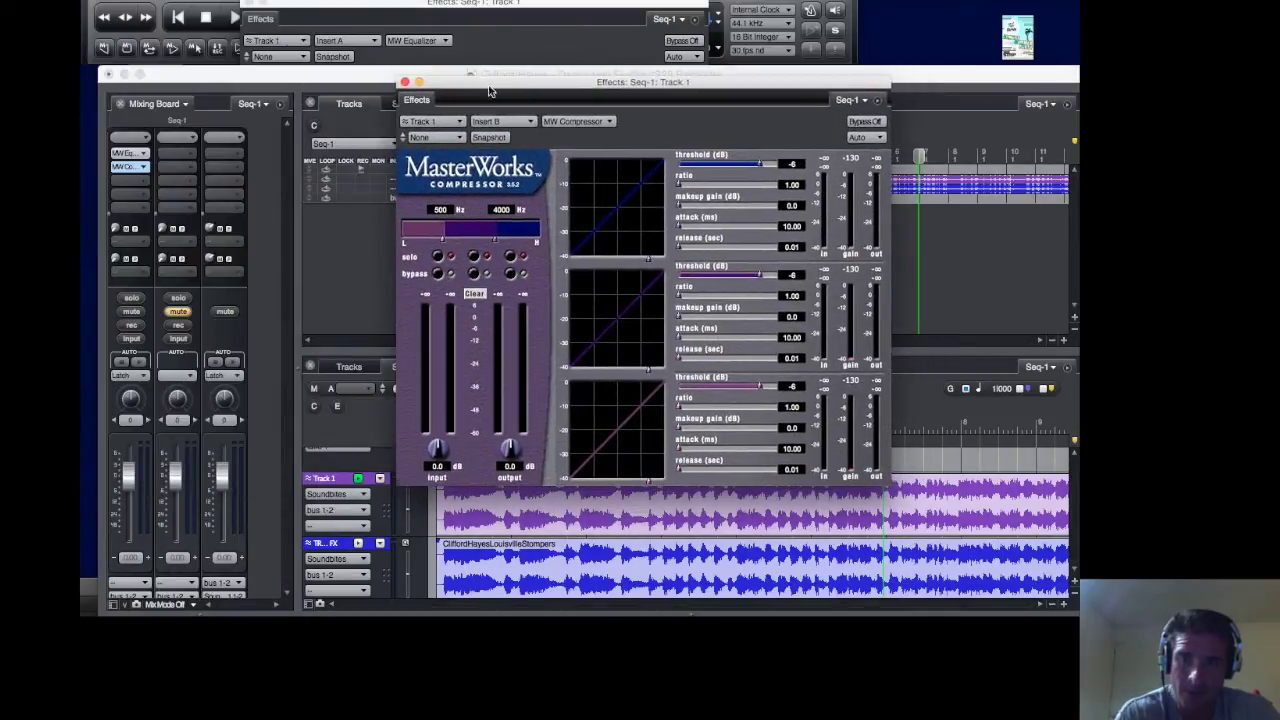
- Add MW Leveler and MW Limiter to Track 1's third and fourth inserts
click(167, 186)
click(131, 180)
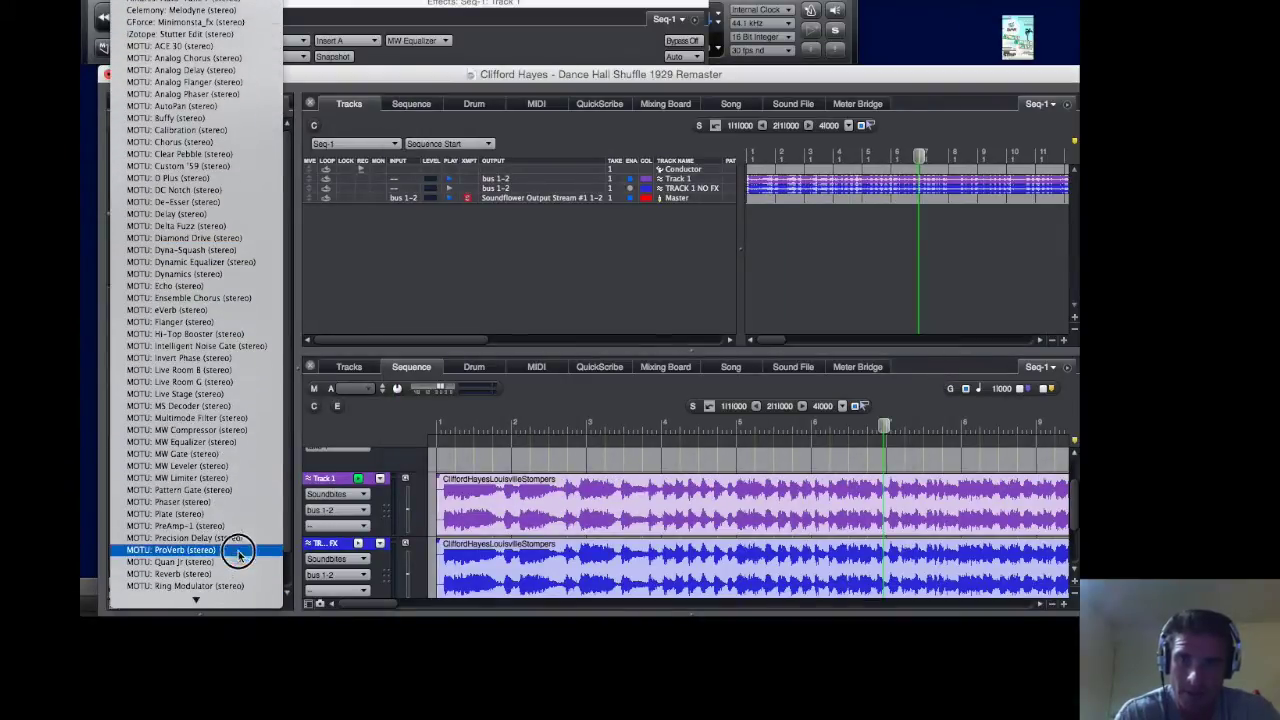
click(246, 465)
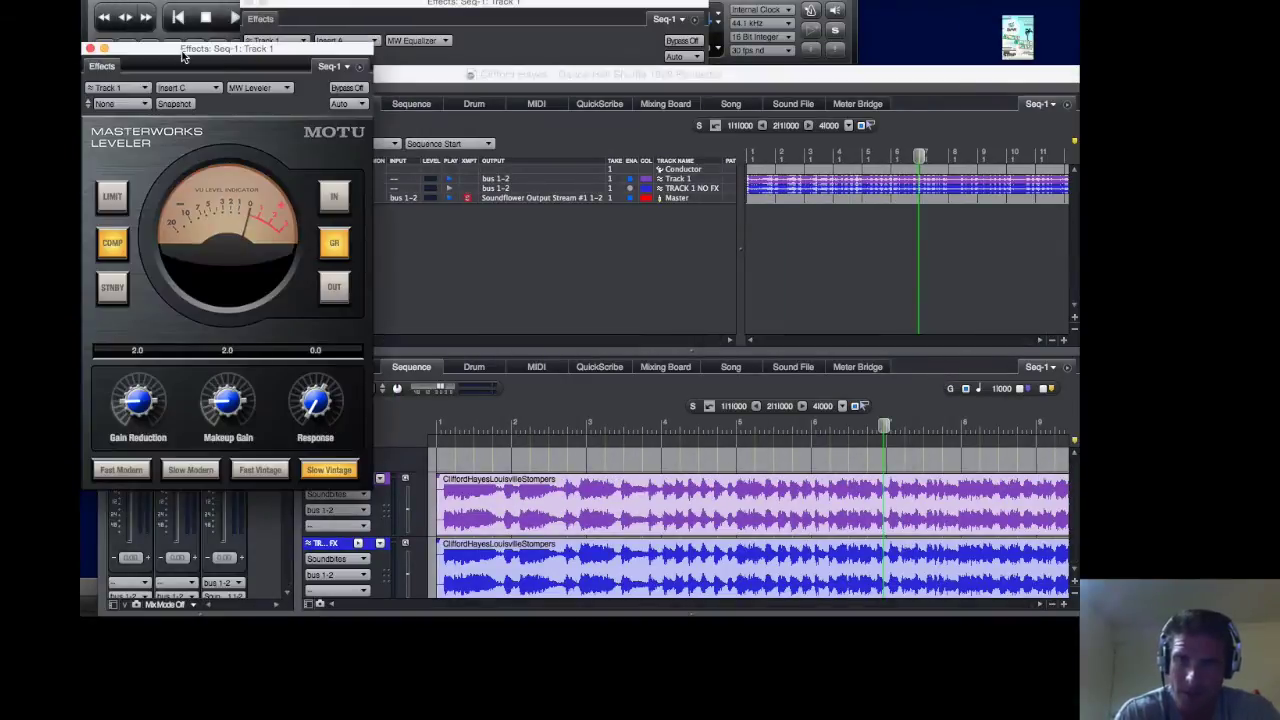
drag(181, 54, 673, 57)
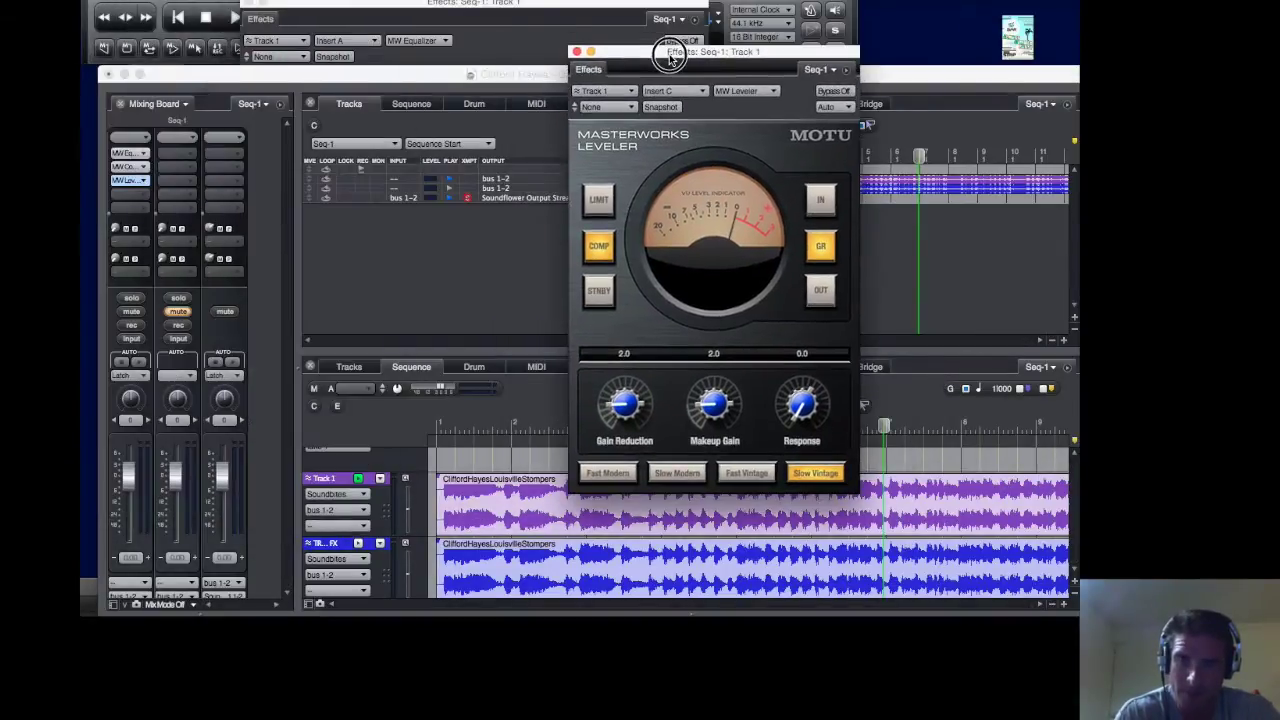
click(185, 202)
click(131, 194)
scroll(238, 552, down, 5)
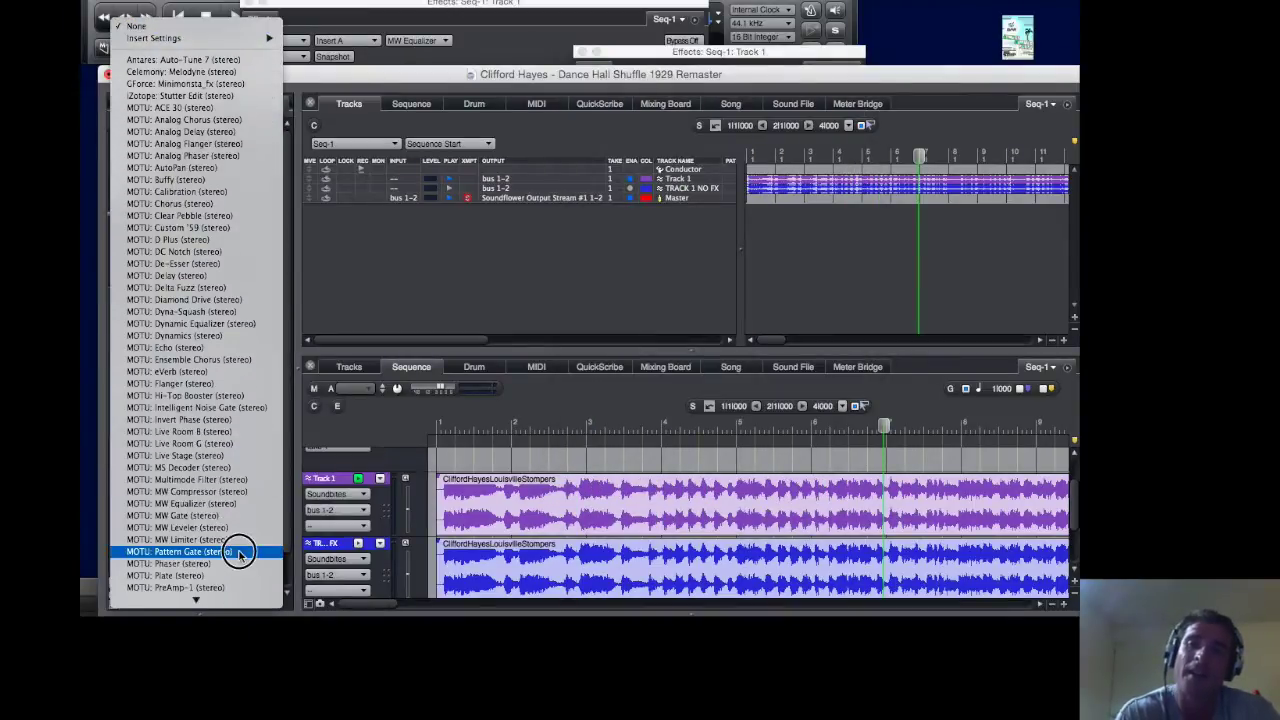
click(326, 318)
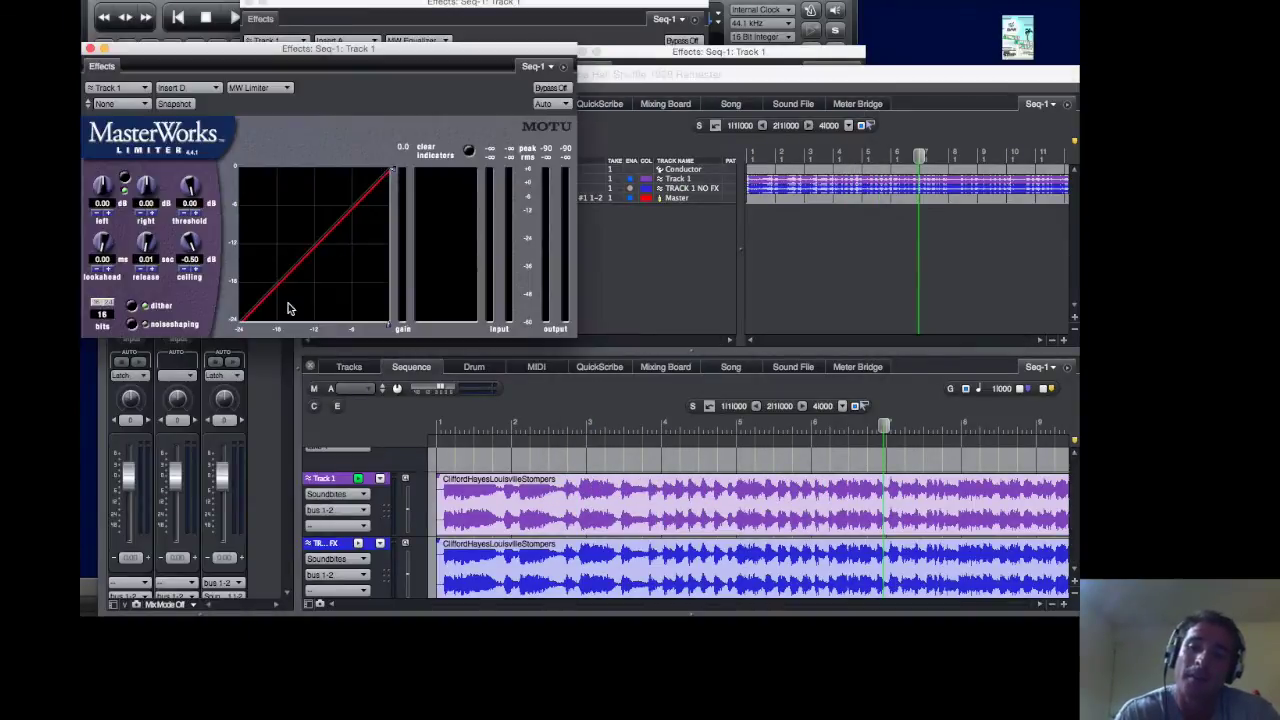
drag(326, 52, 507, 84)
- Add a Dynamics processor in the fifth insert, set to limiter mode
click(130, 205)
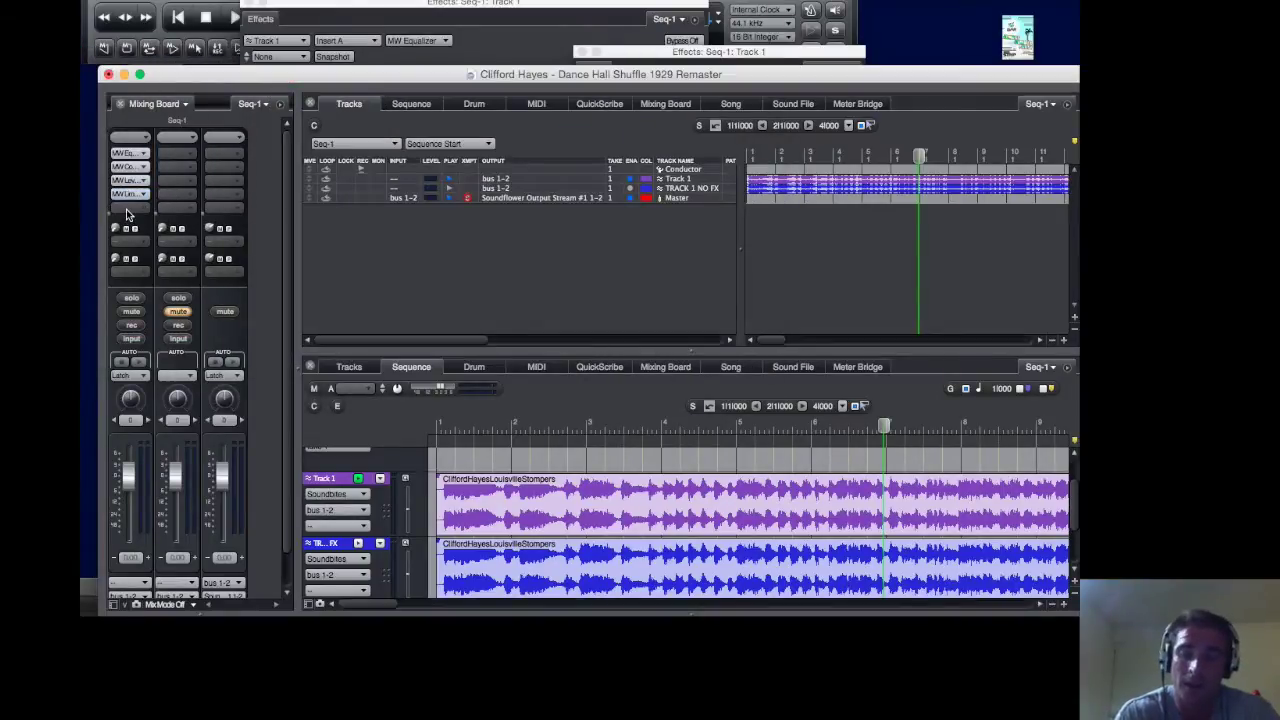
click(128, 208)
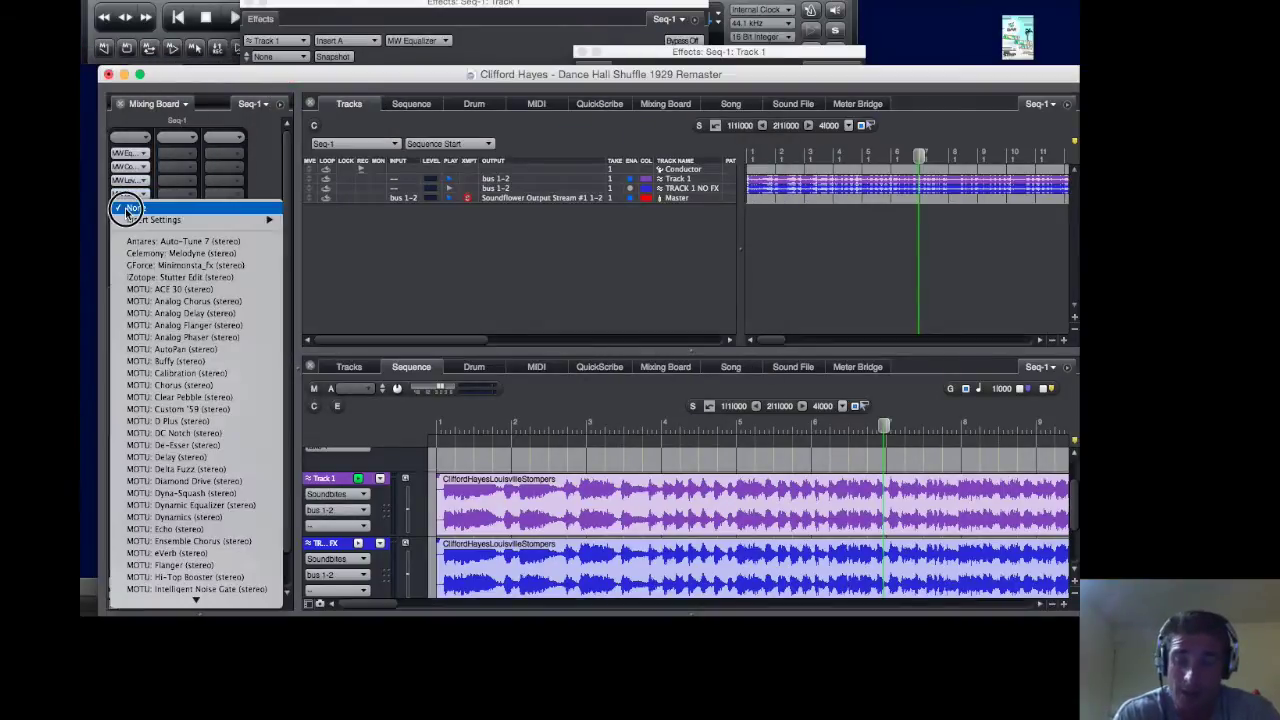
click(203, 518)
click(204, 137)
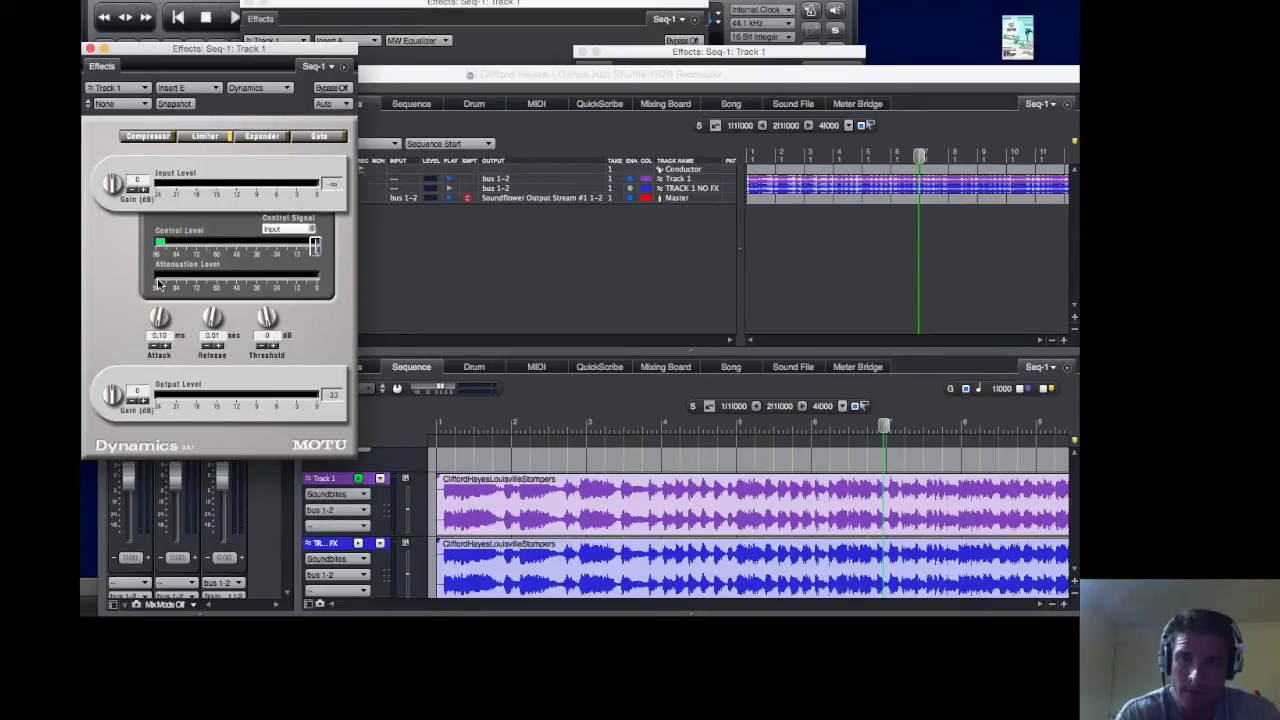
click(89, 48)
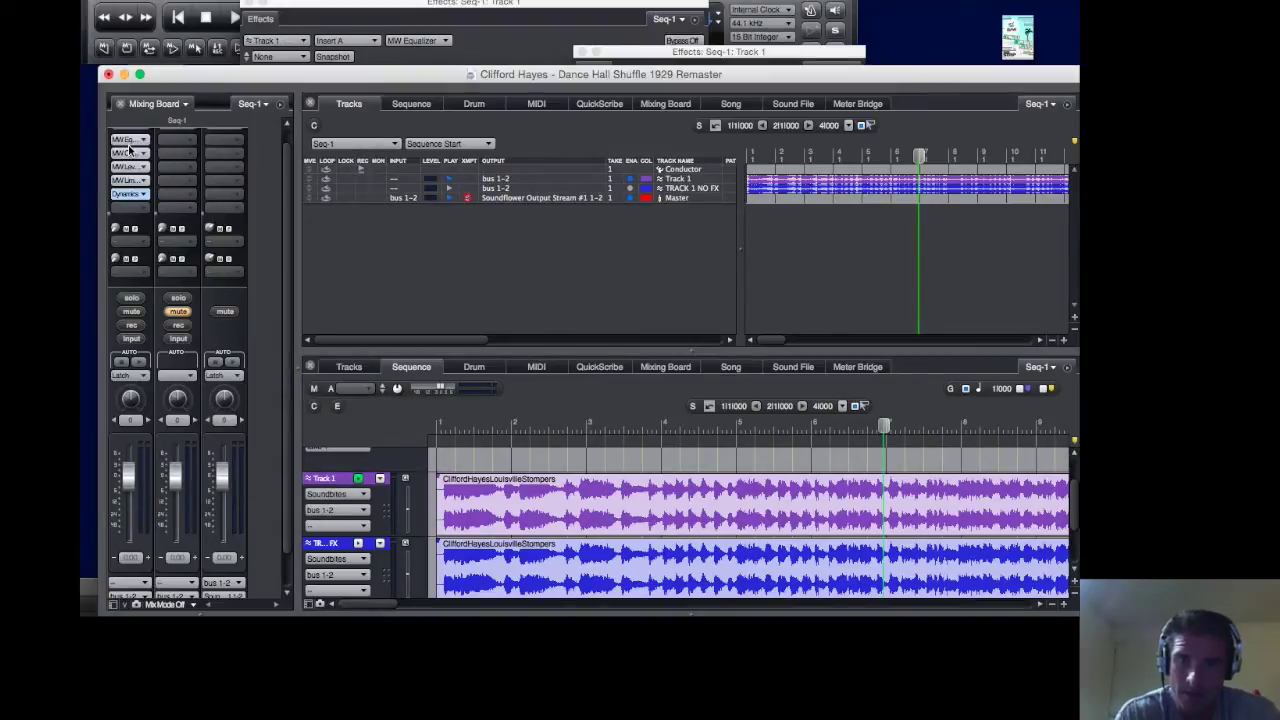
- Stop playback, open Track 1's MasterWorks EQ and switch on the low-cut filter
click(195, 17)
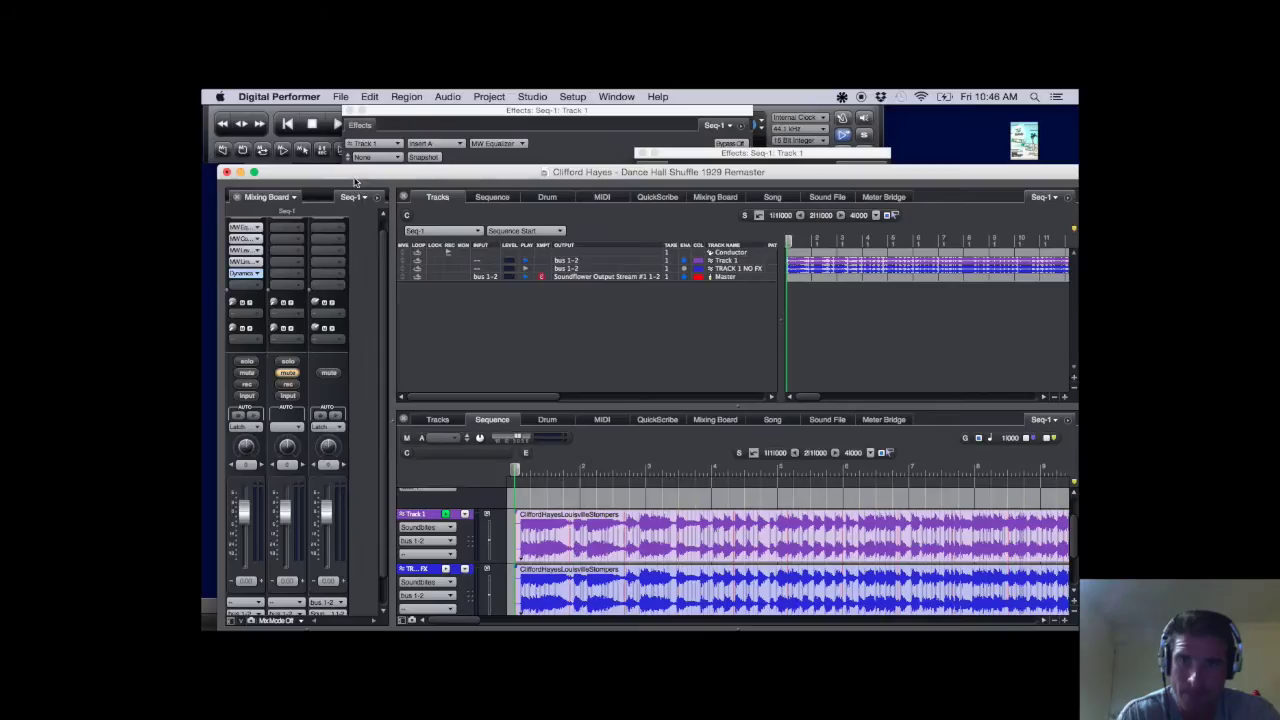
drag(354, 181, 338, 181)
click(260, 226)
drag(465, 122, 442, 112)
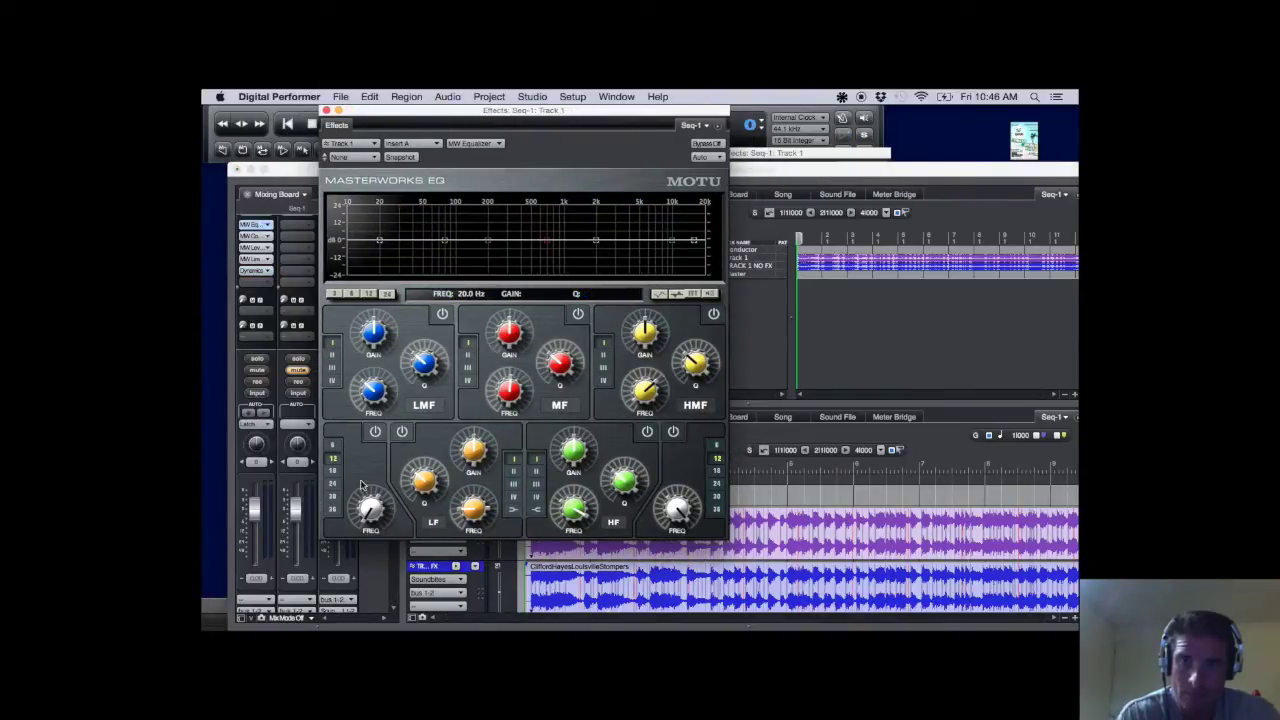
click(374, 432)
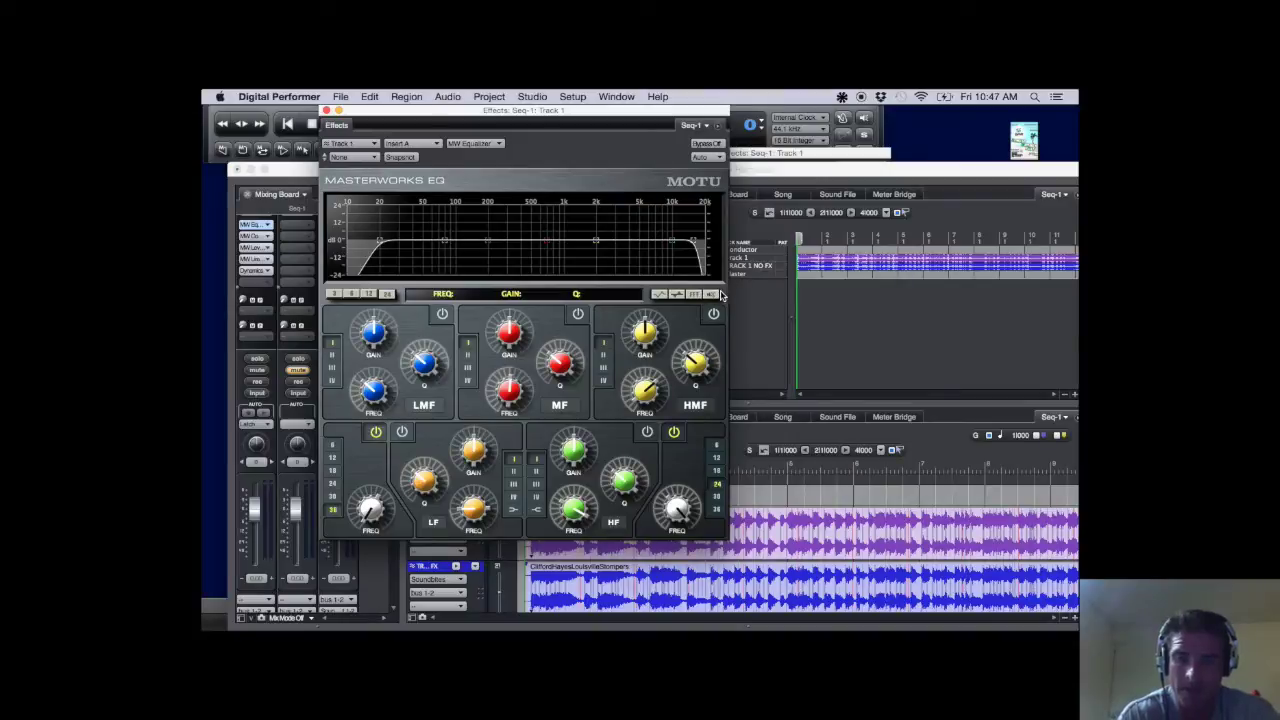
- During playback, boost the mid band +3.60 dB near 577 Hz with Q 0.83
key(space)
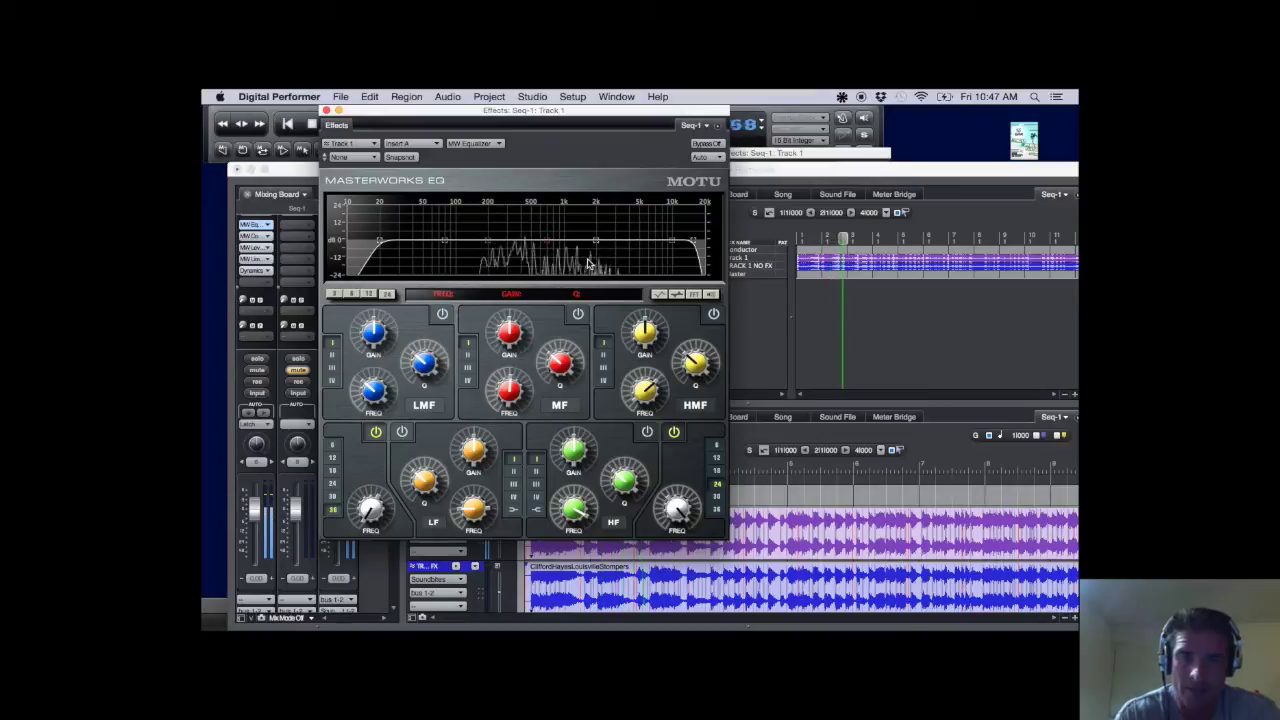
key(XF86AudioRaiseVolume)
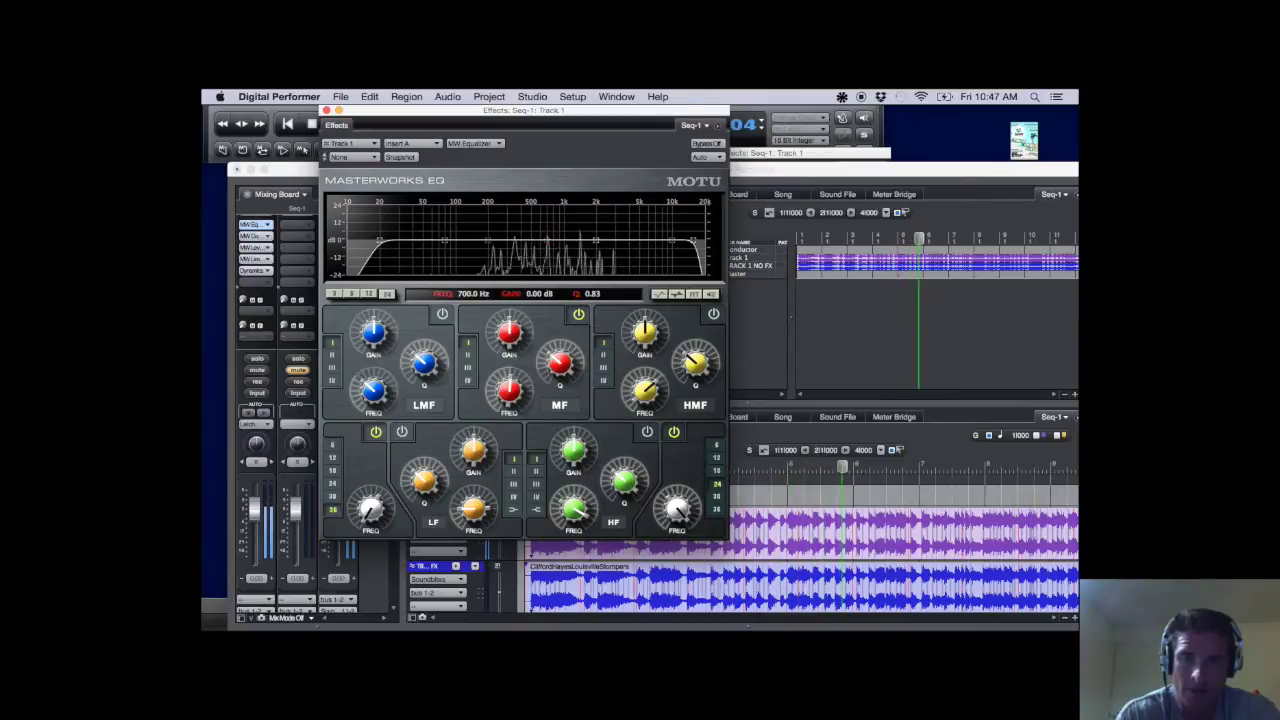
drag(509, 333, 509, 306)
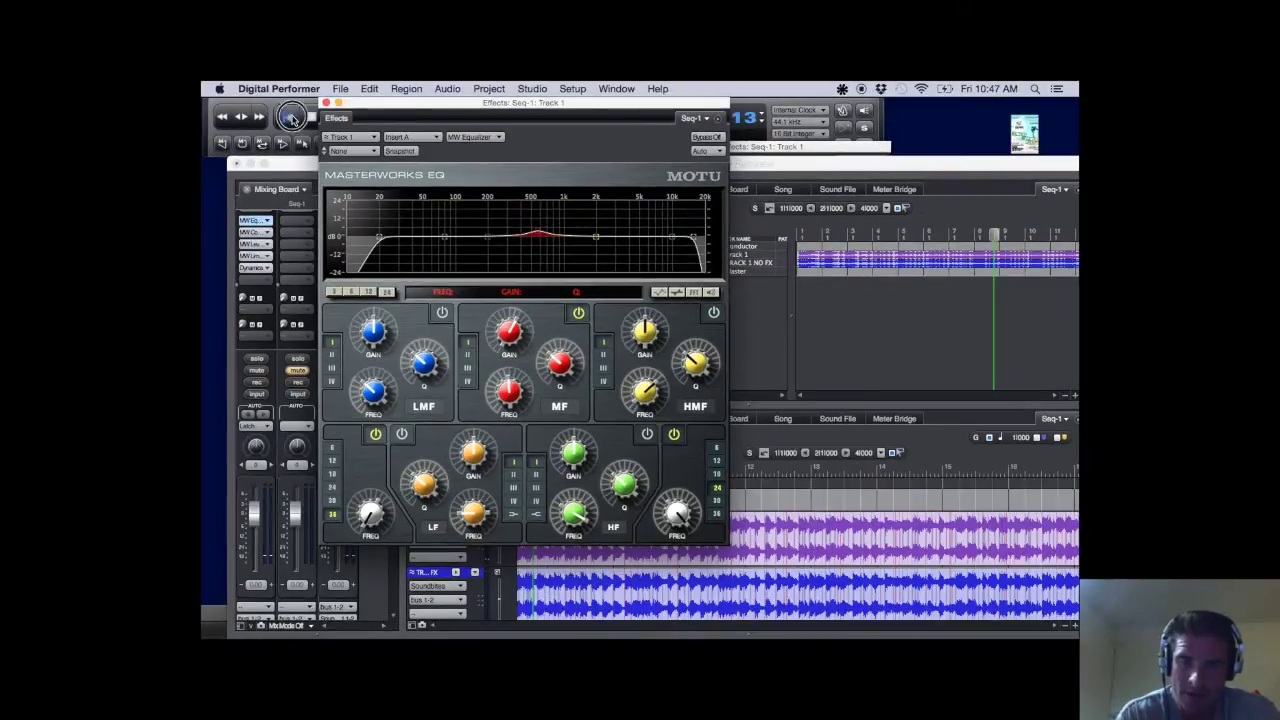
- Replay from the start, adding a +9.20 dB boost at 70.6 Hz and +6.80 dB near 242.5 Hz
click(290, 118)
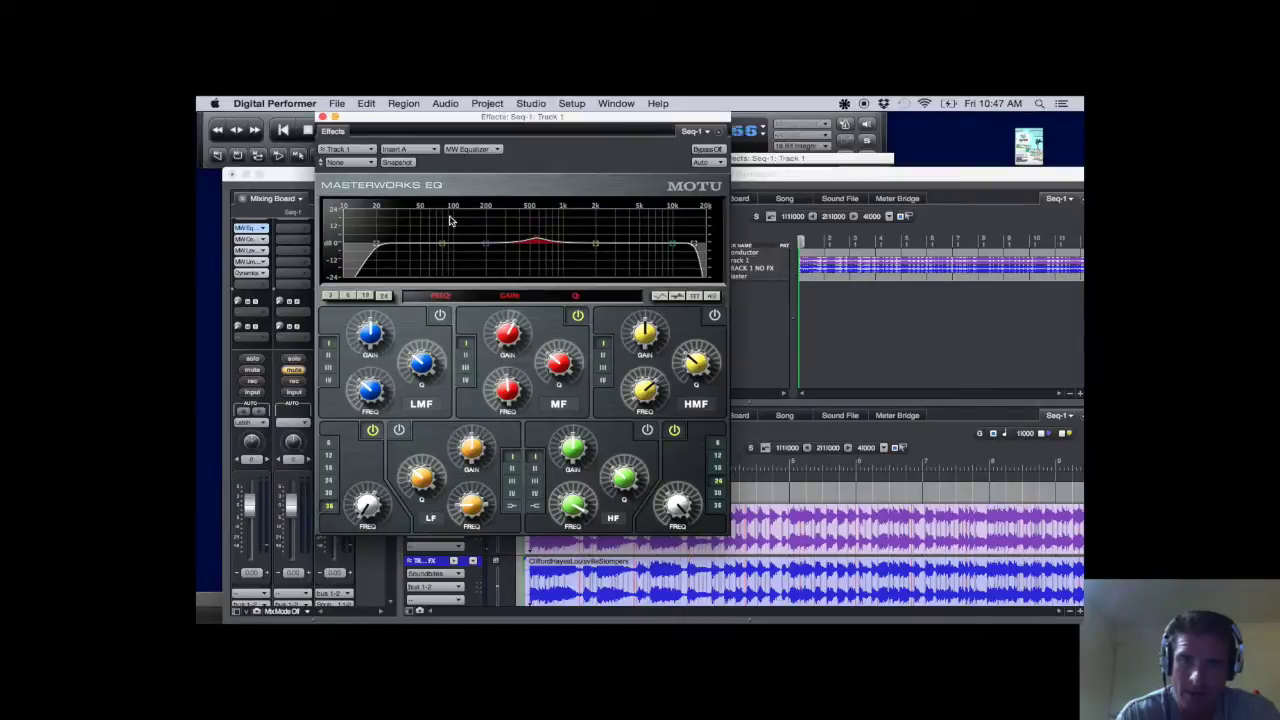
key(space)
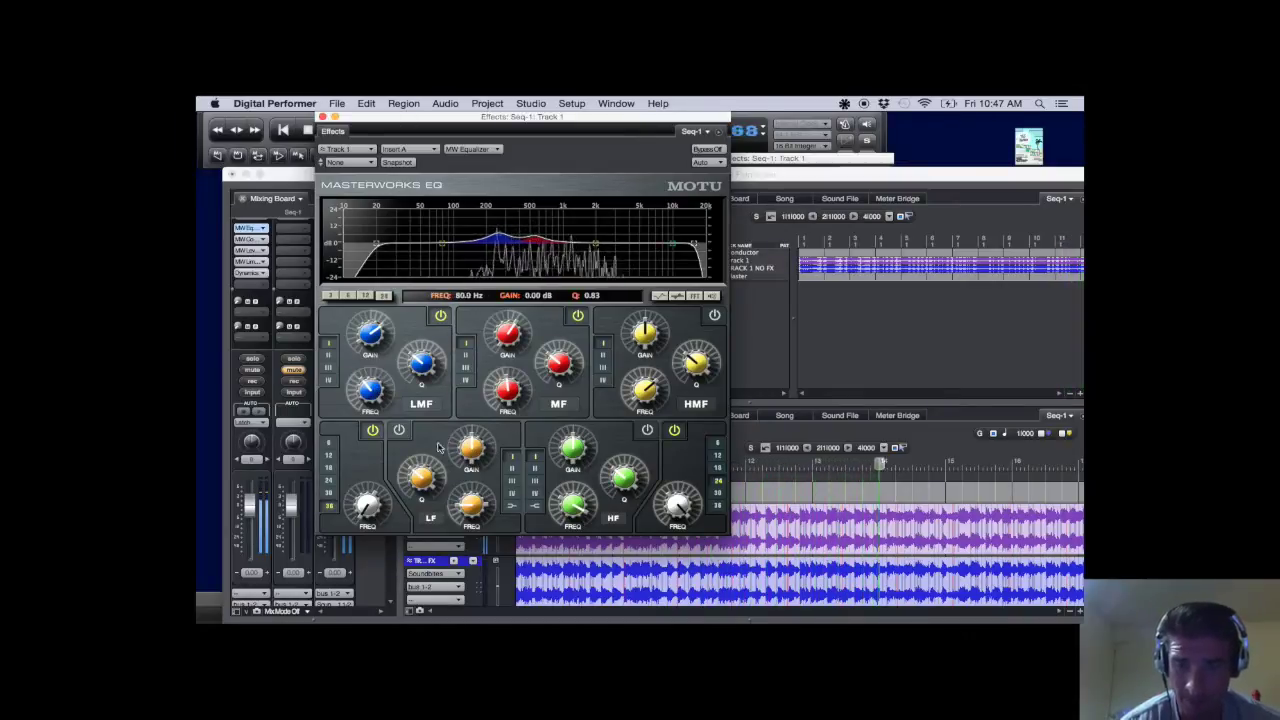
click(399, 430)
drag(471, 448, 471, 430)
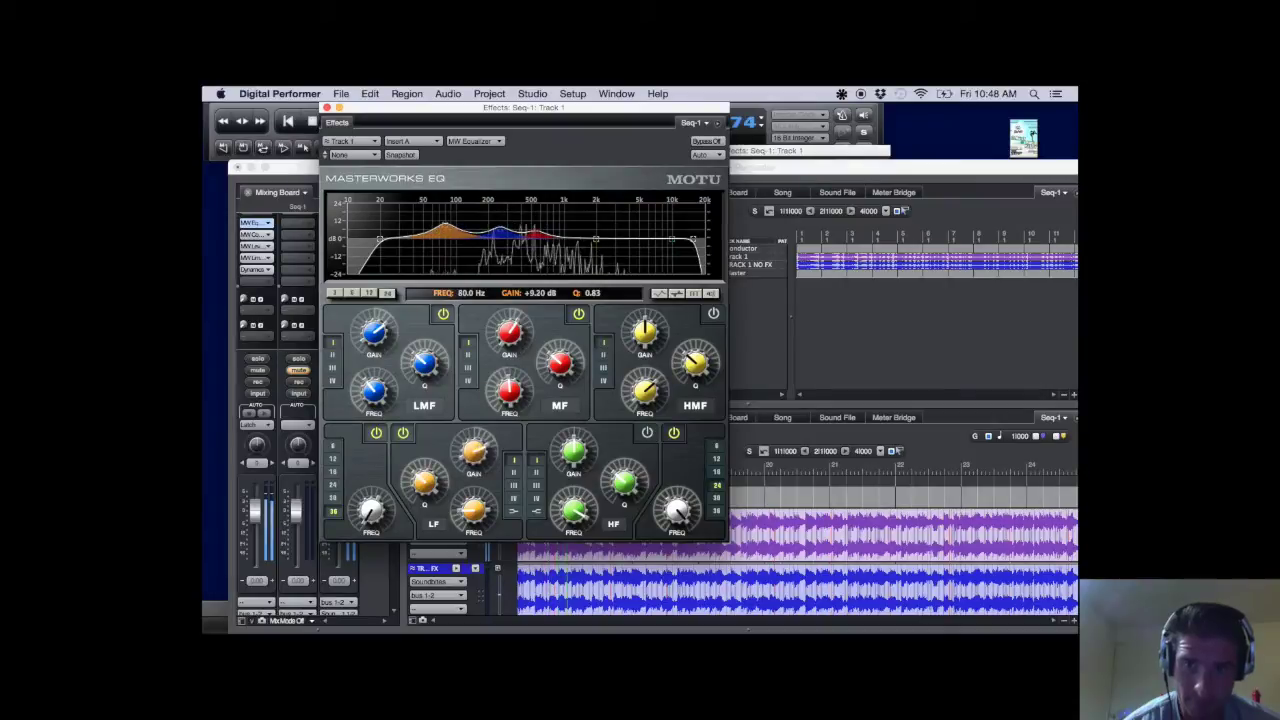
drag(474, 452, 474, 428)
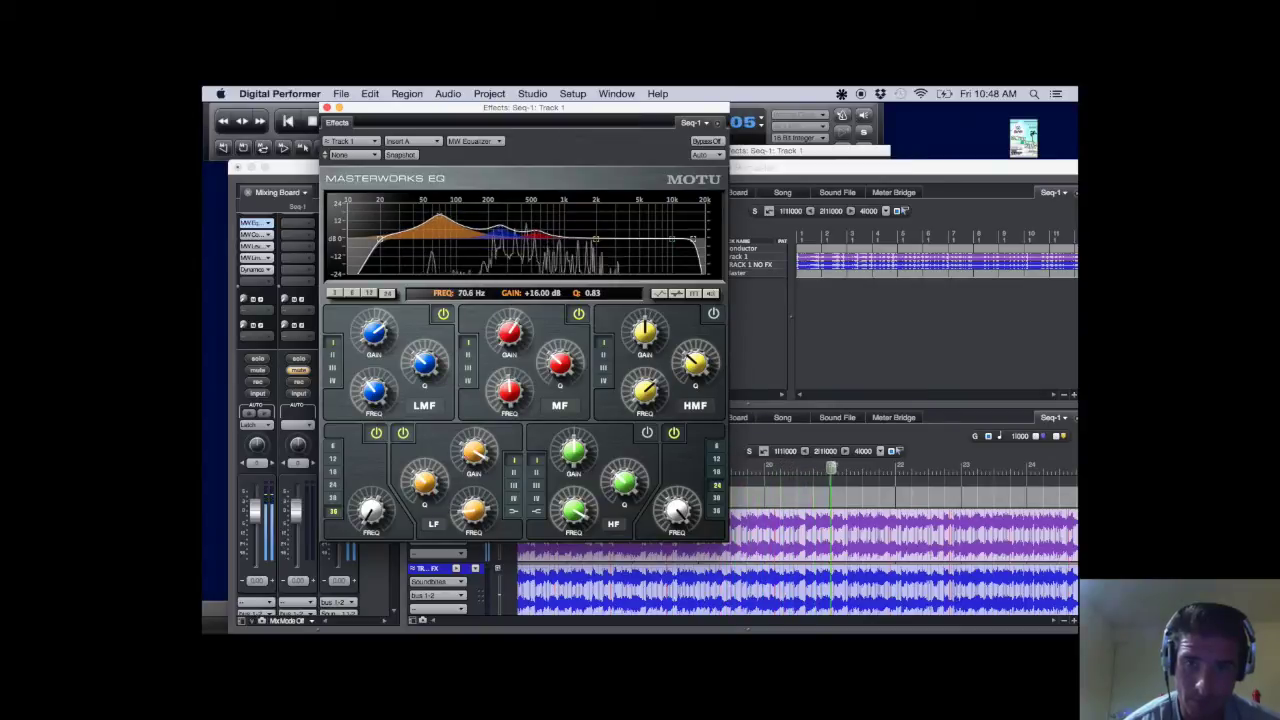
drag(424, 482, 424, 448)
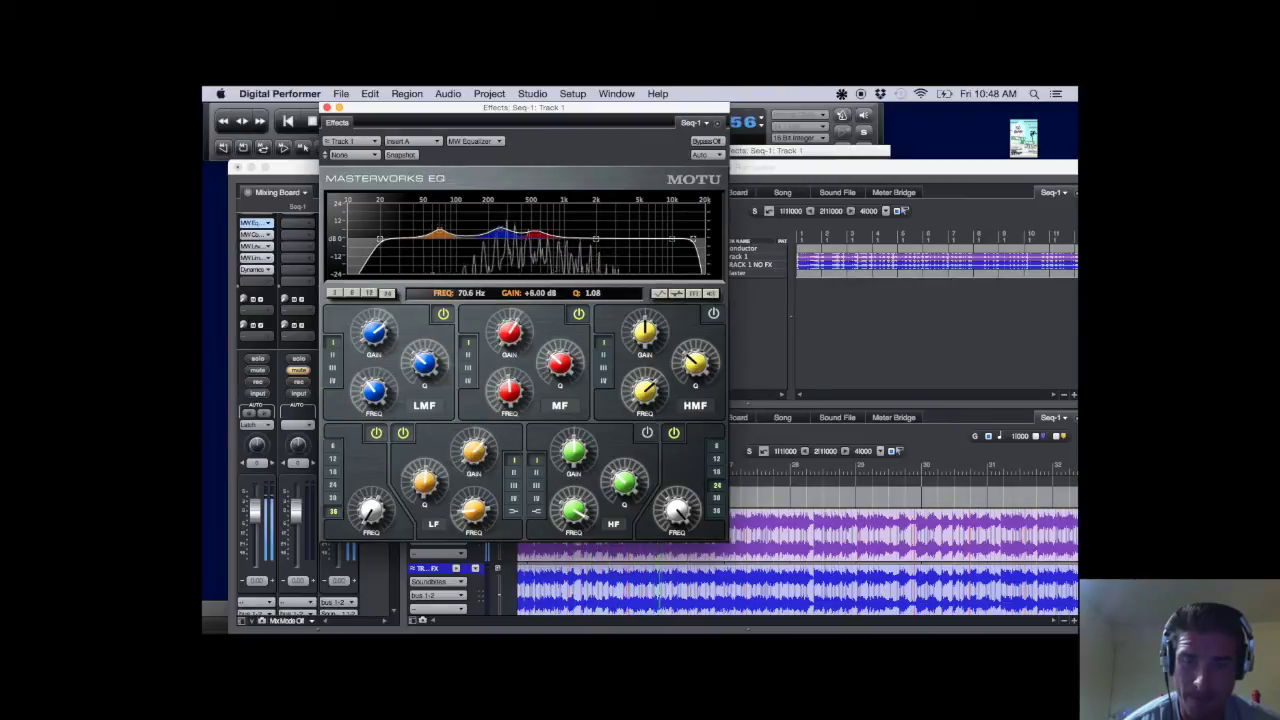
drag(473, 452, 473, 440)
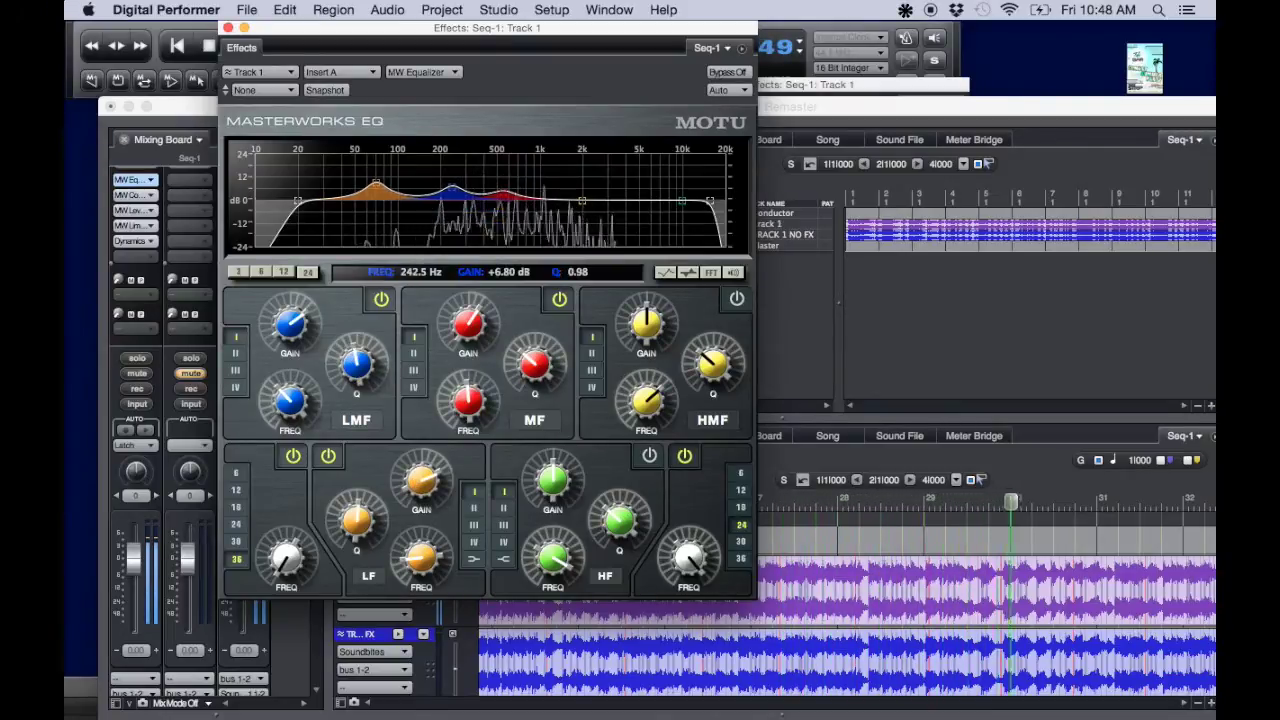
- Narrow the mid boost and add a -4.00 dB high-mid cut at 1.835 kHz, Q 2.68
click(485, 317)
drag(534, 365, 534, 345)
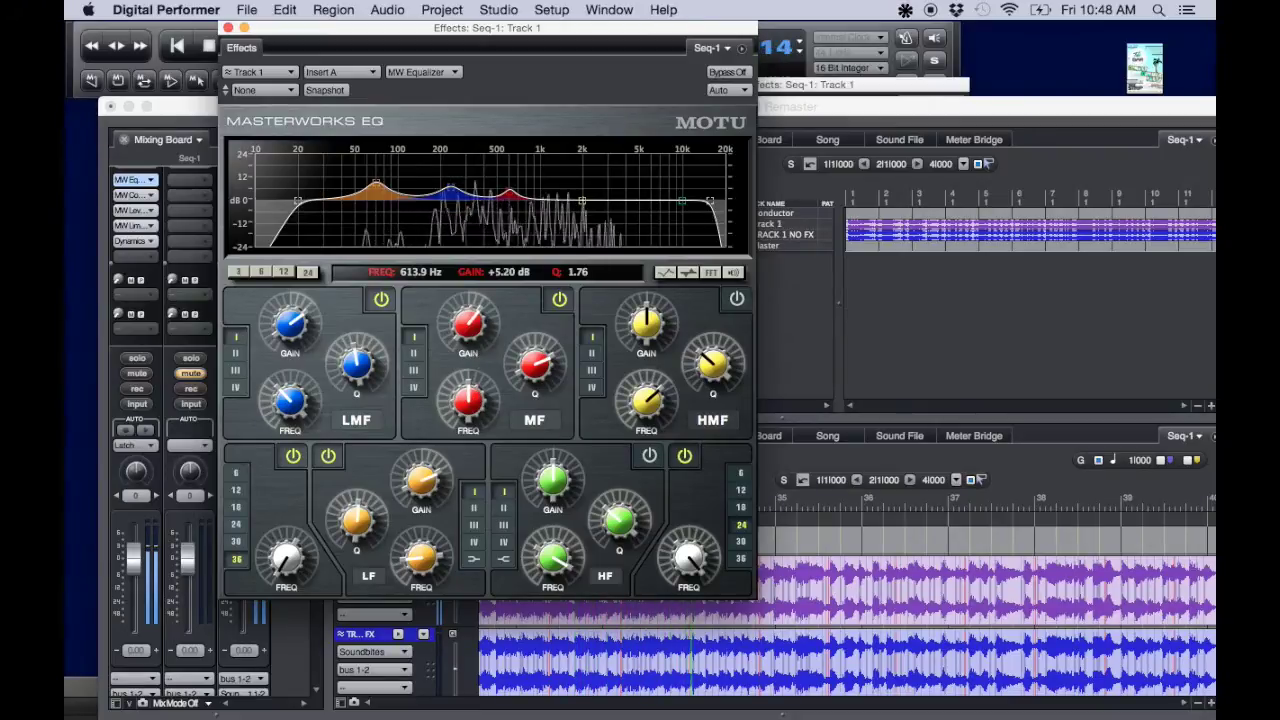
click(736, 299)
mouse_move(646, 320)
mouse_down()
mouse_move(646, 340)
mouse_move(646, 327)
mouse_up()
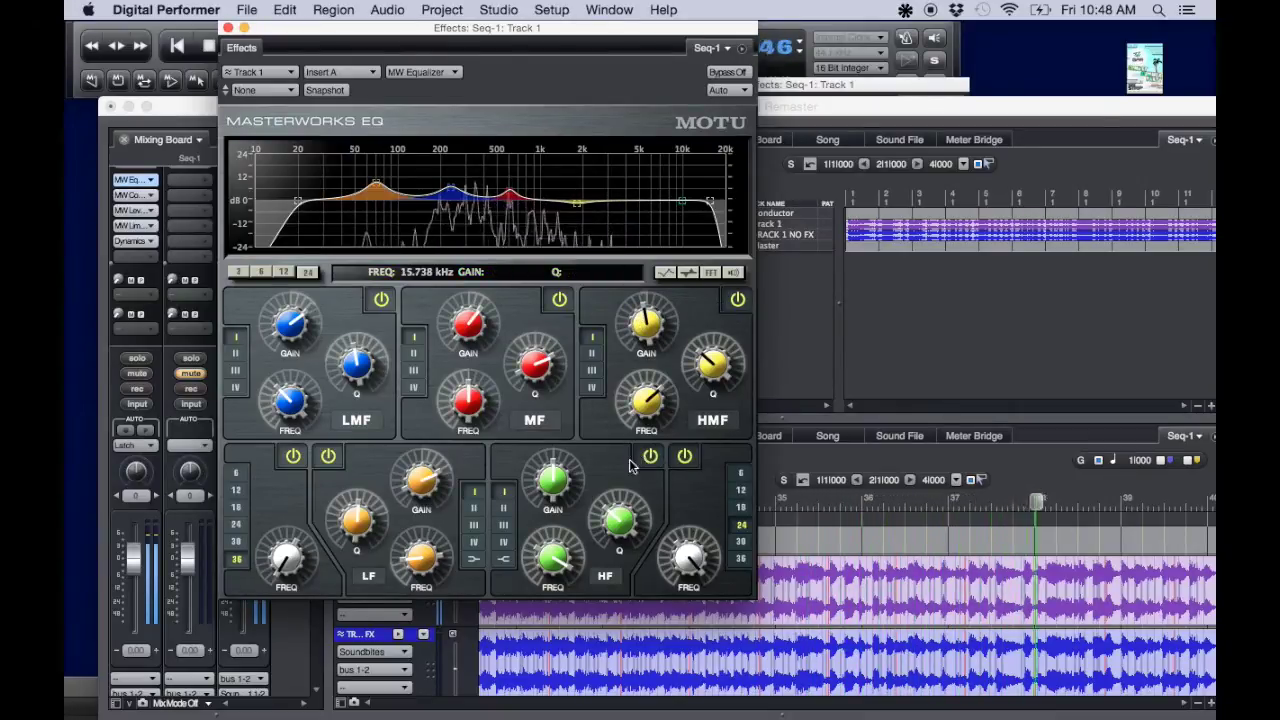
- Cut the high band -5.20 dB around 3.5 kHz with Q 2.30
drag(552, 482, 552, 500)
mouse_move(553, 560)
mouse_down()
mouse_move(553, 578)
mouse_move(548, 560)
mouse_up()
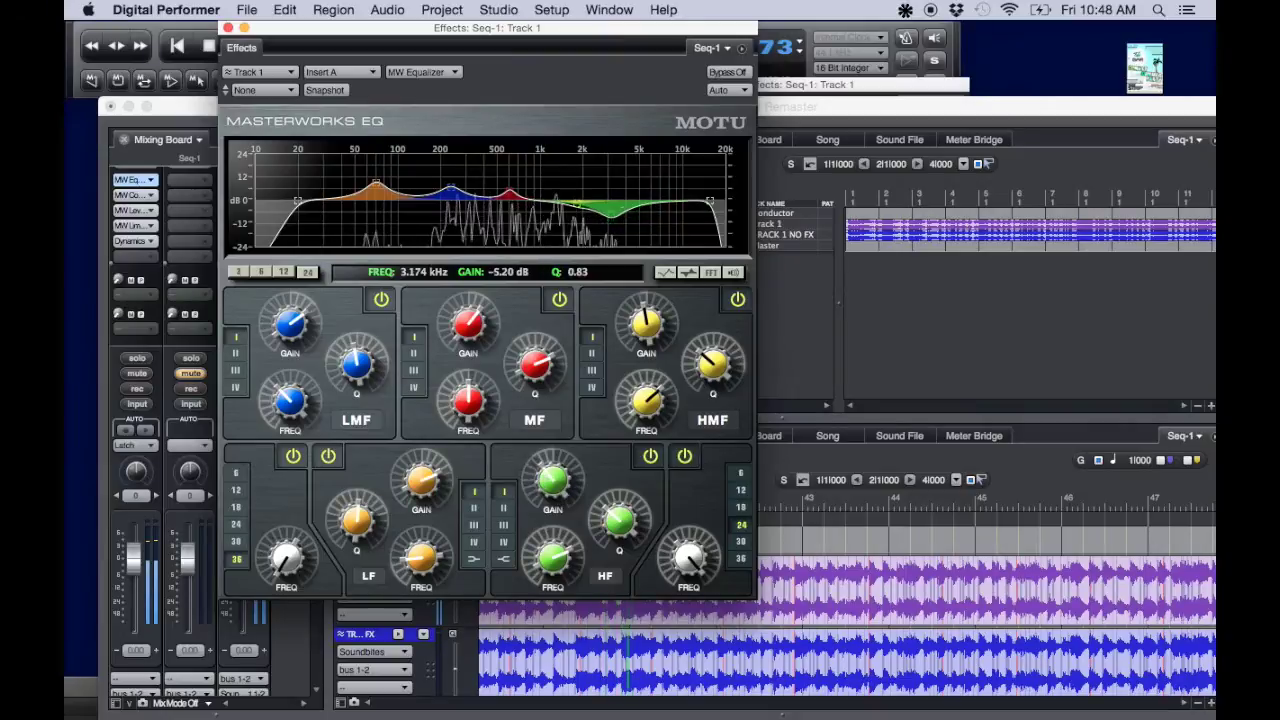
drag(548, 478, 543, 487)
drag(615, 538, 556, 550)
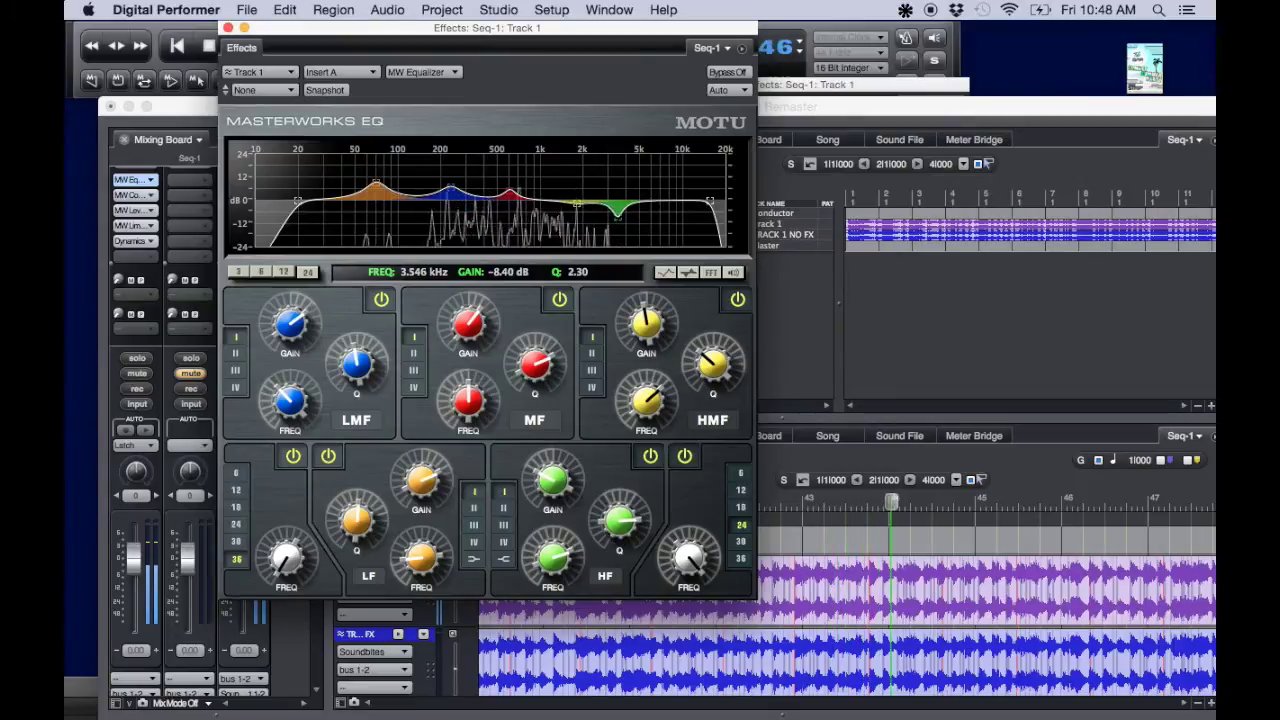
drag(552, 480, 552, 460)
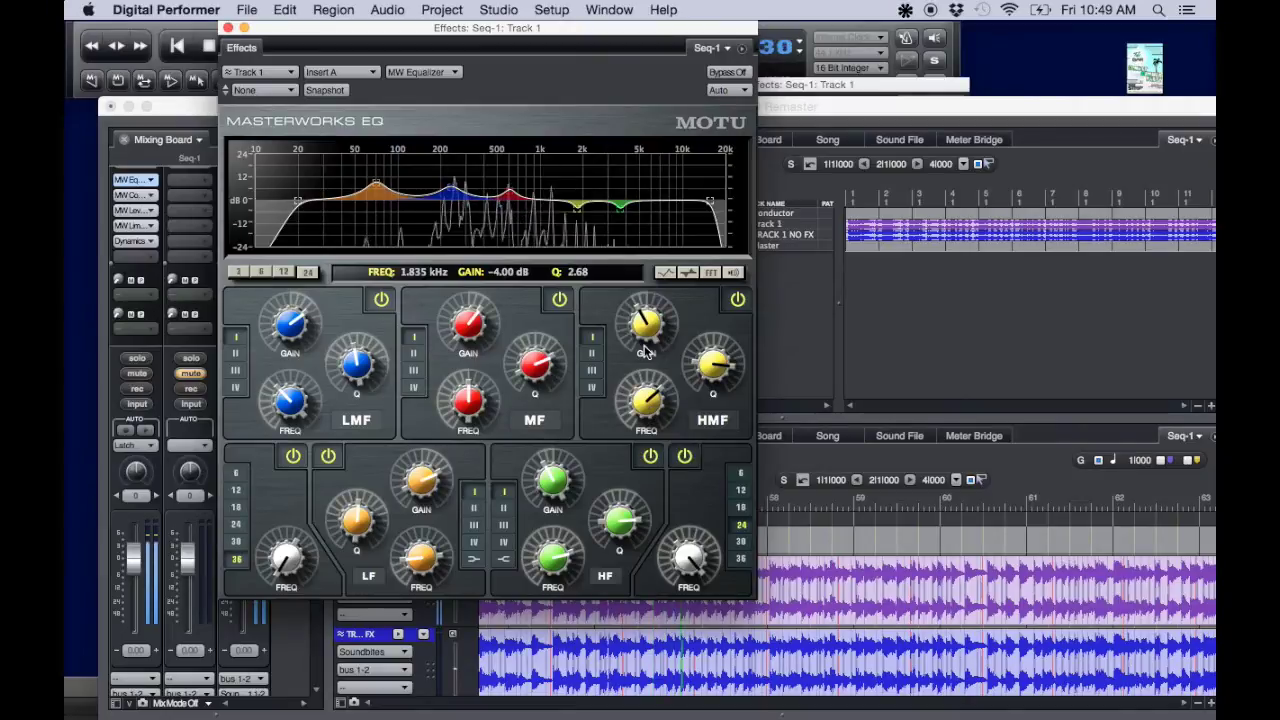
- Ease the high-mid cut to -2.40 dB, A/B the EQ bypass, and raise the mid boost slightly
drag(649, 334, 649, 318)
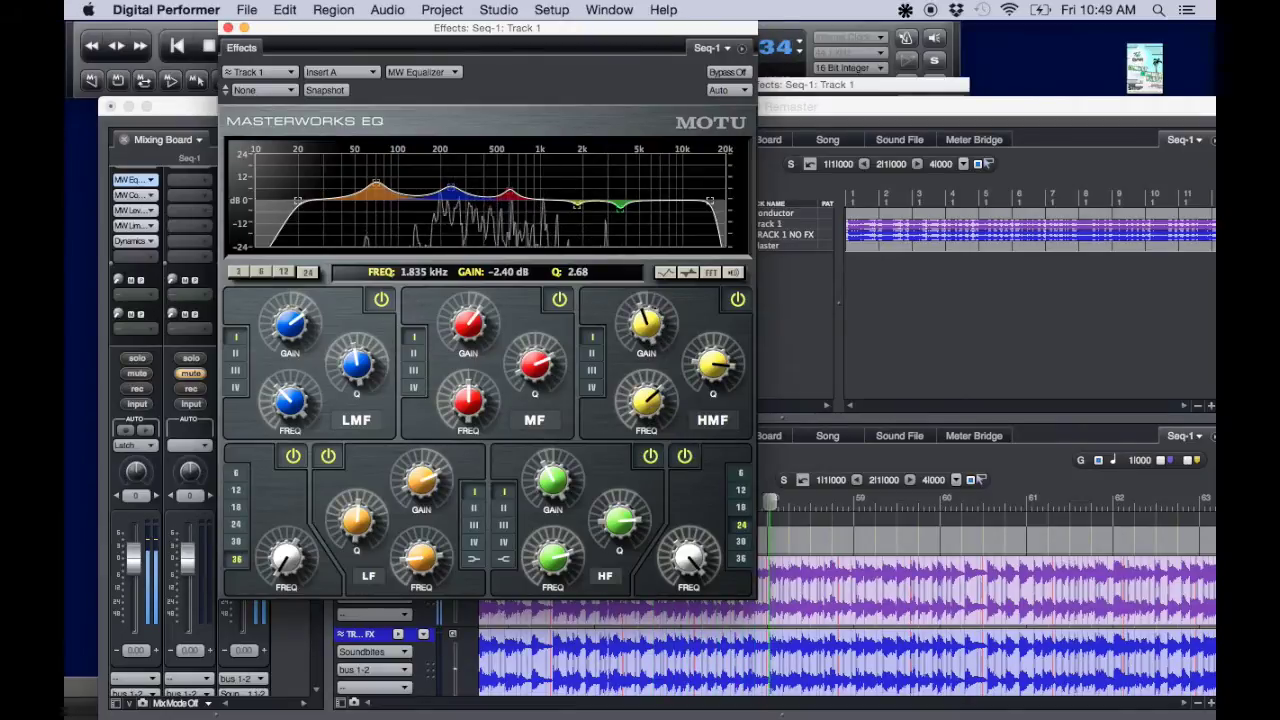
click(727, 73)
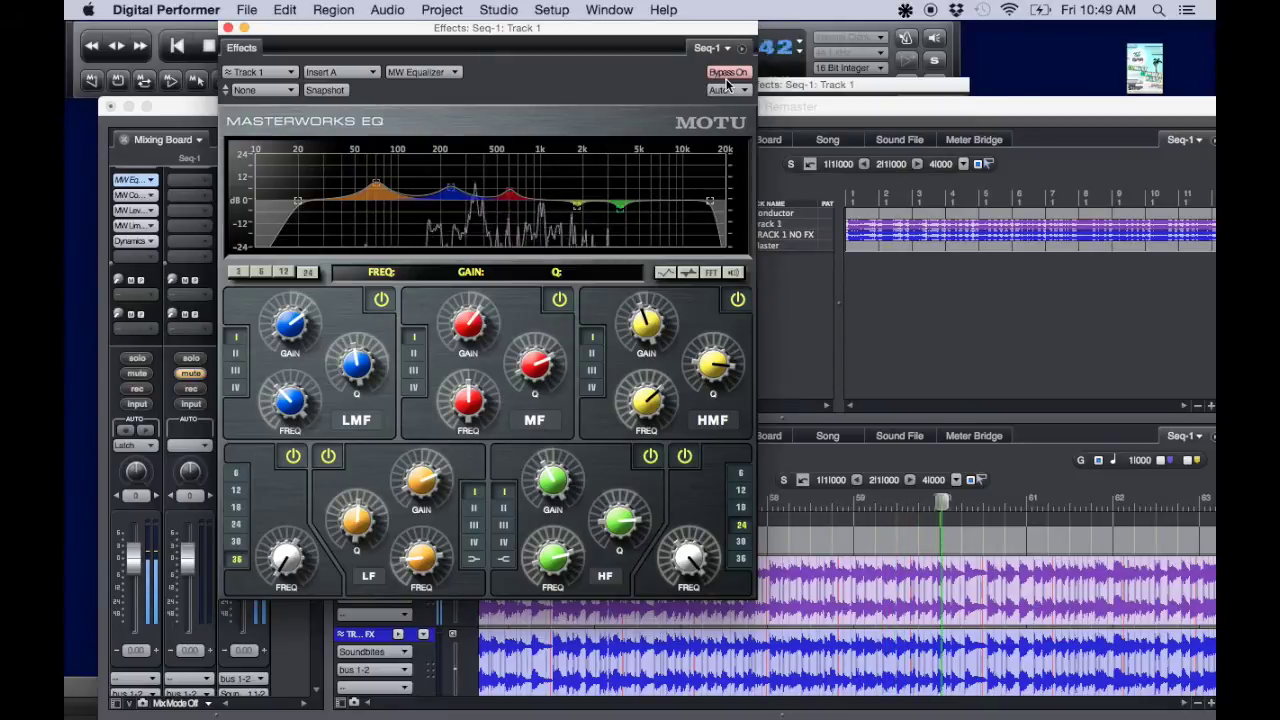
click(727, 76)
mouse_move(486, 303)
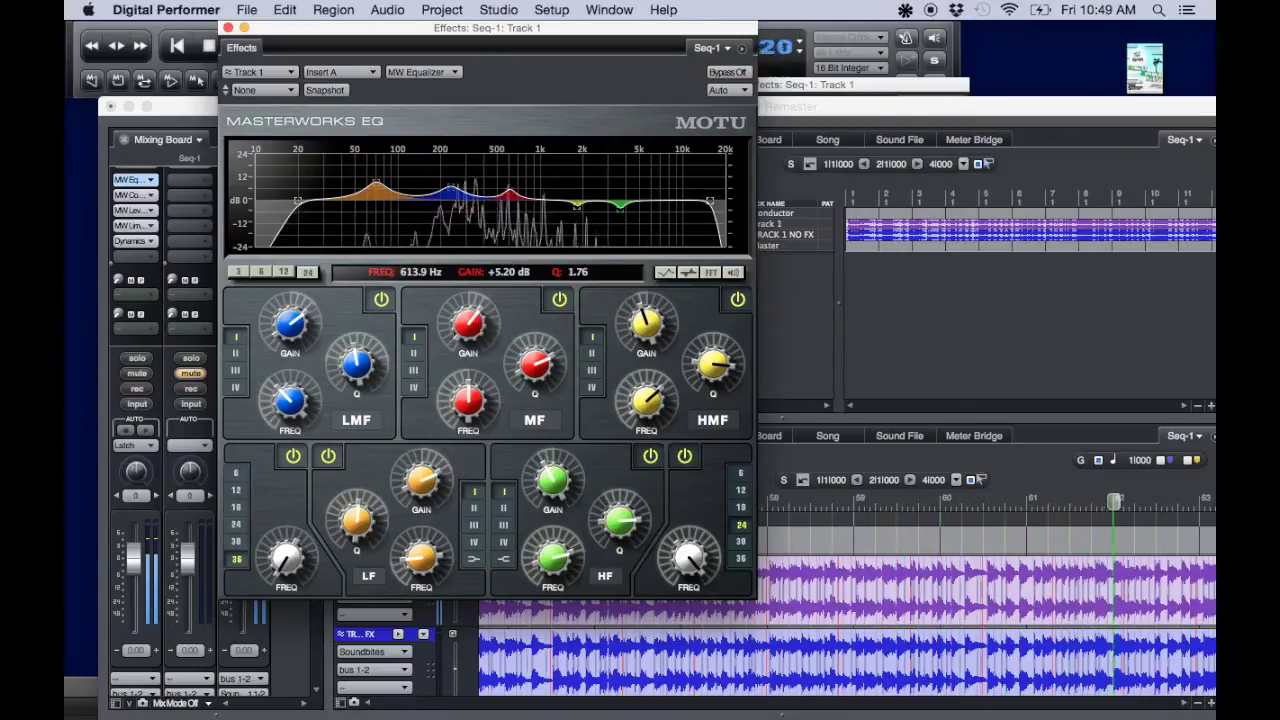
drag(468, 322, 468, 318)
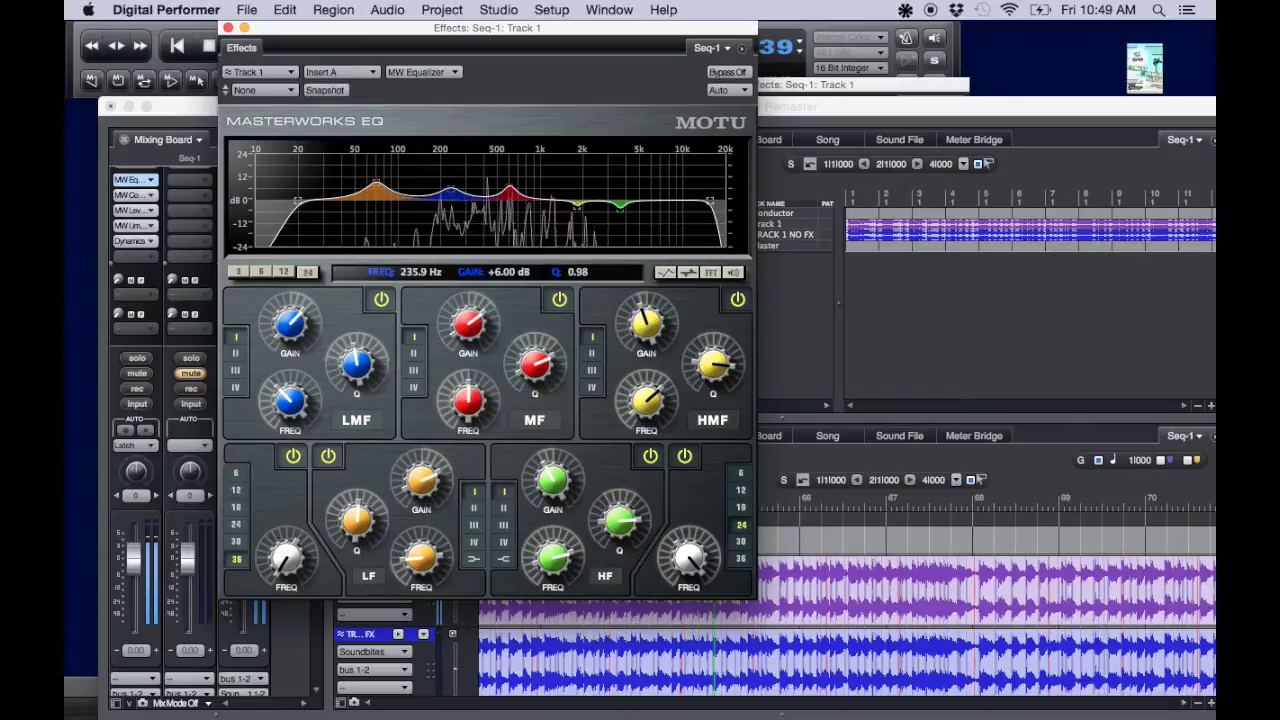
- Retune bands: low-mid 214 Hz wider, mid wider, high-mid 1.6 kHz +2.00 dB, high cut 3.13 kHz
drag(289, 400, 289, 404)
drag(372, 364, 372, 364)
drag(535, 365, 535, 375)
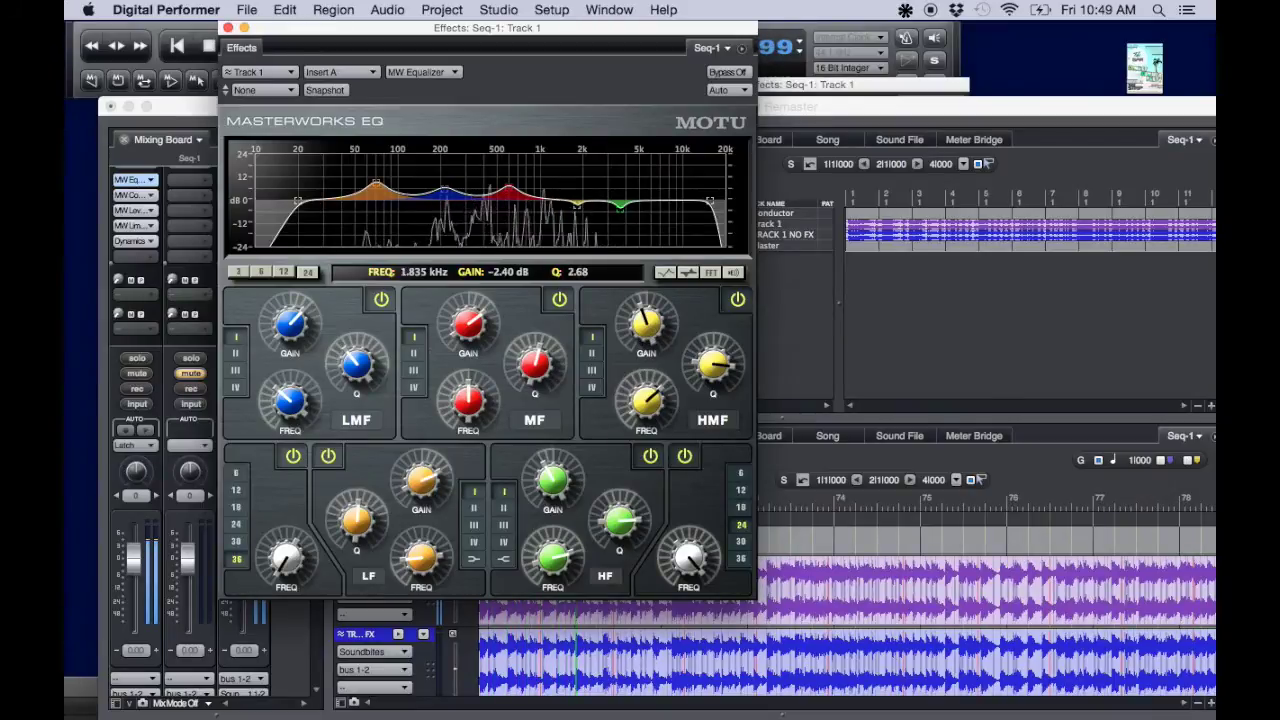
drag(646, 400, 646, 404)
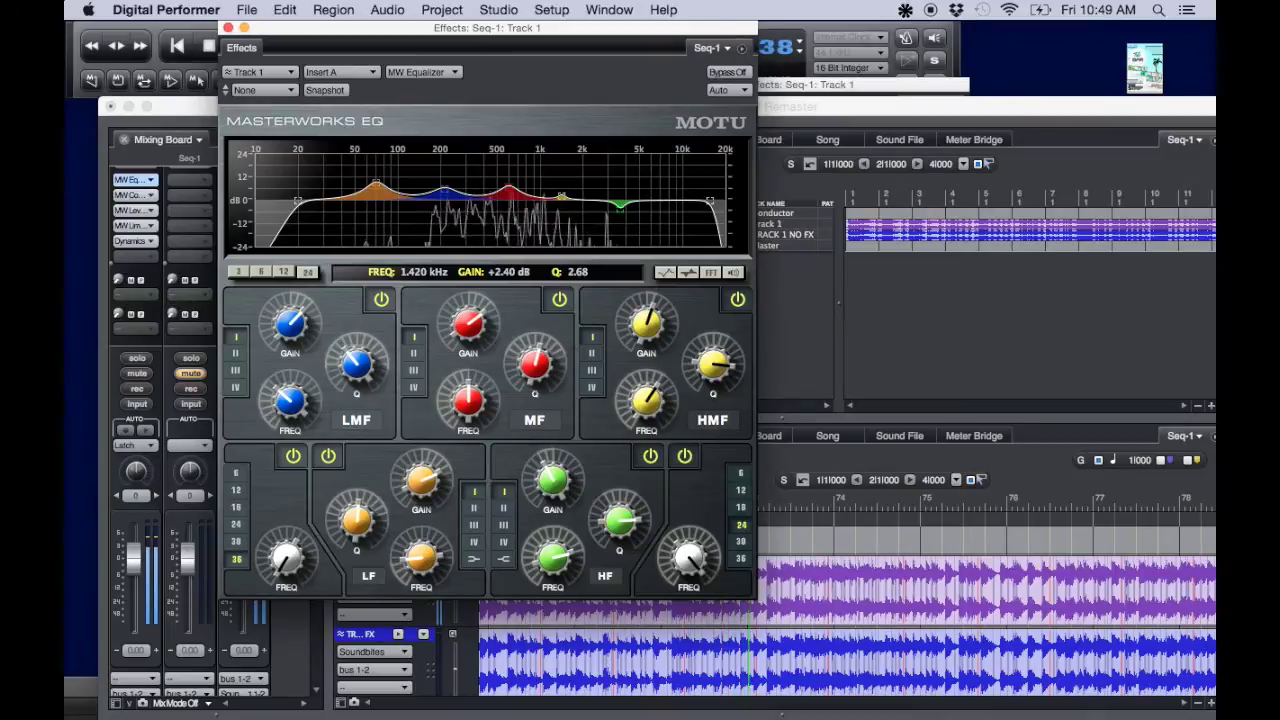
drag(646, 320, 646, 321)
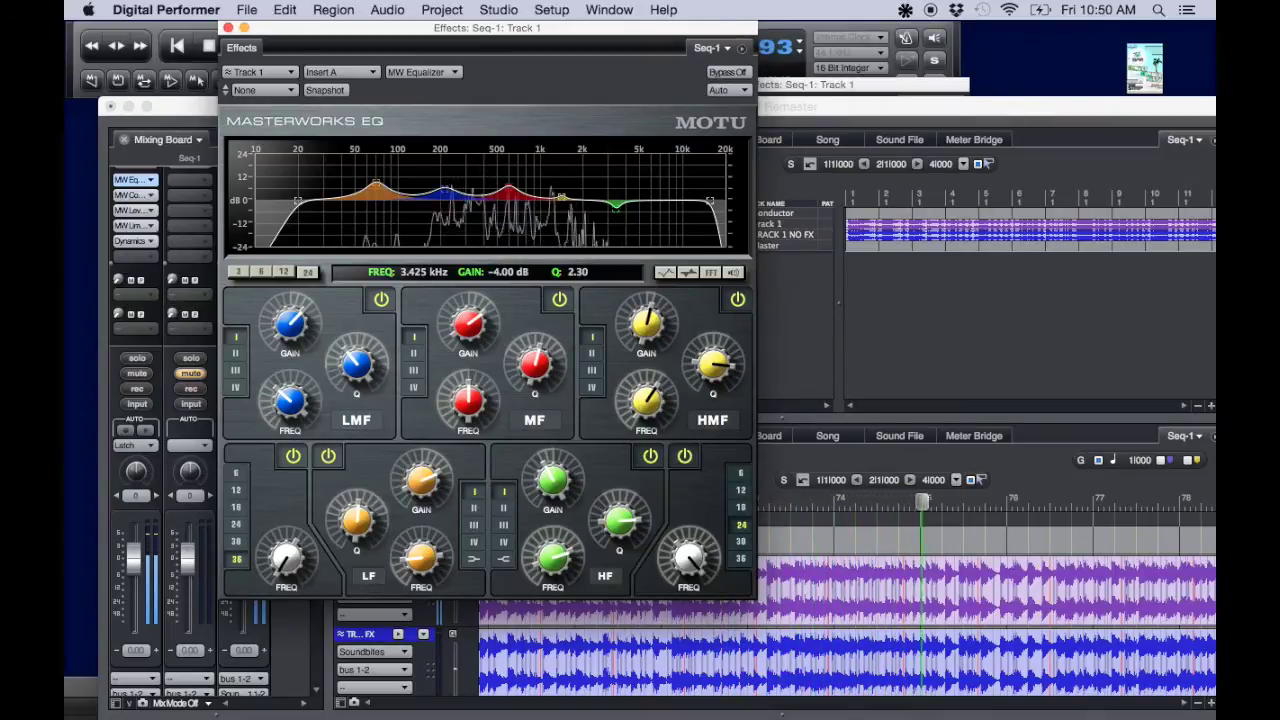
drag(553, 558, 553, 560)
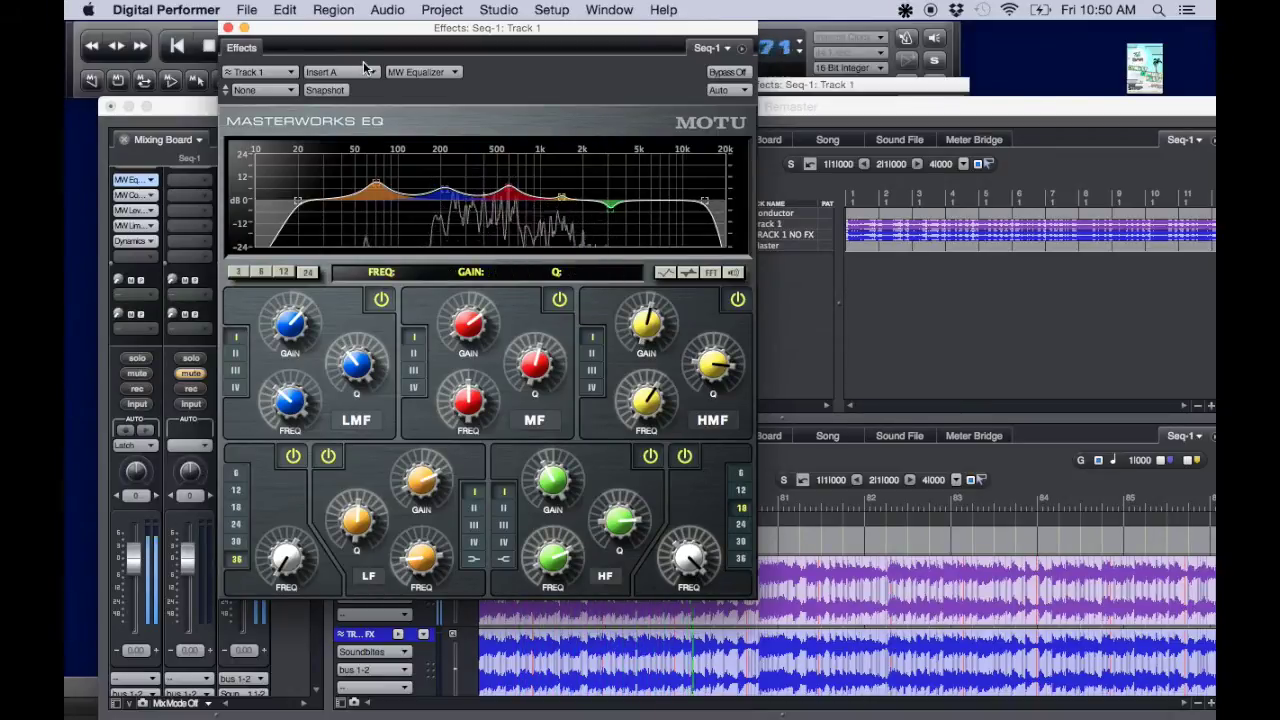
- Stop playback, close the EQ and bring up Track 1's MasterWorks Compressor
click(208, 45)
click(228, 28)
click(152, 194)
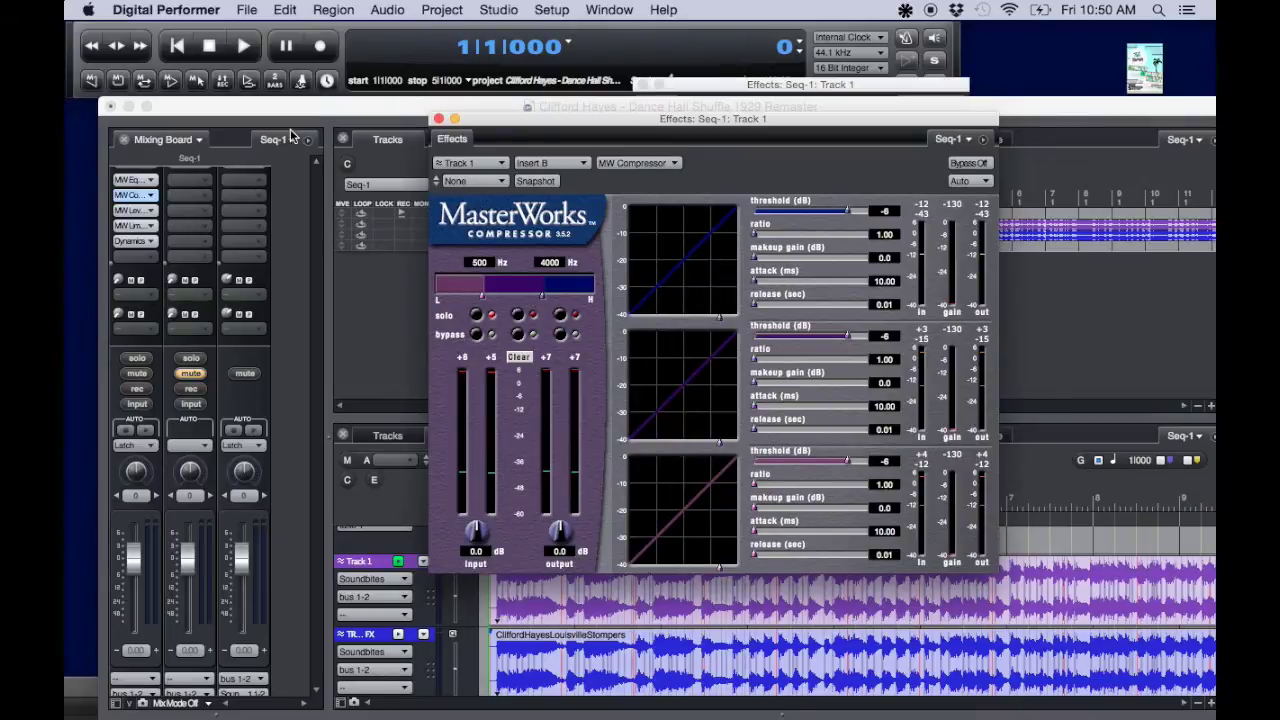
- Play, move the low crossover to 550 Hz, set input gain to -10.0 dB and clear the peak meters
key(space)
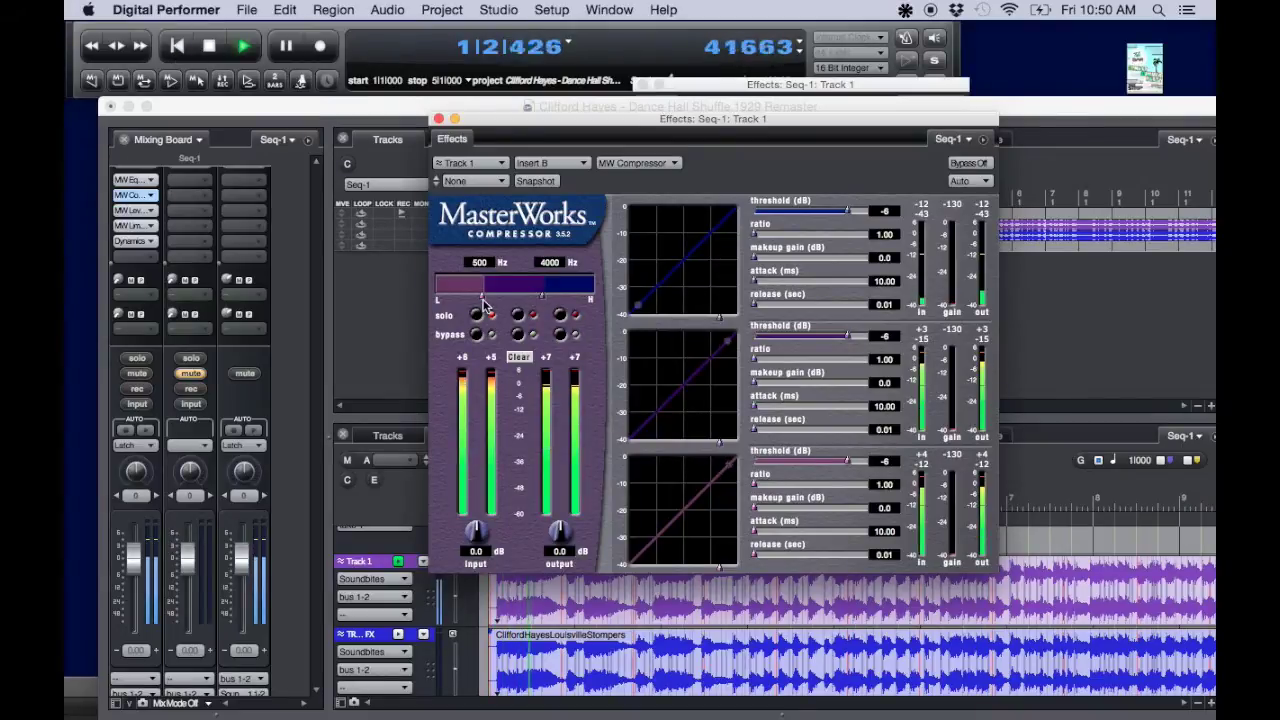
click(483, 298)
drag(483, 298, 487, 298)
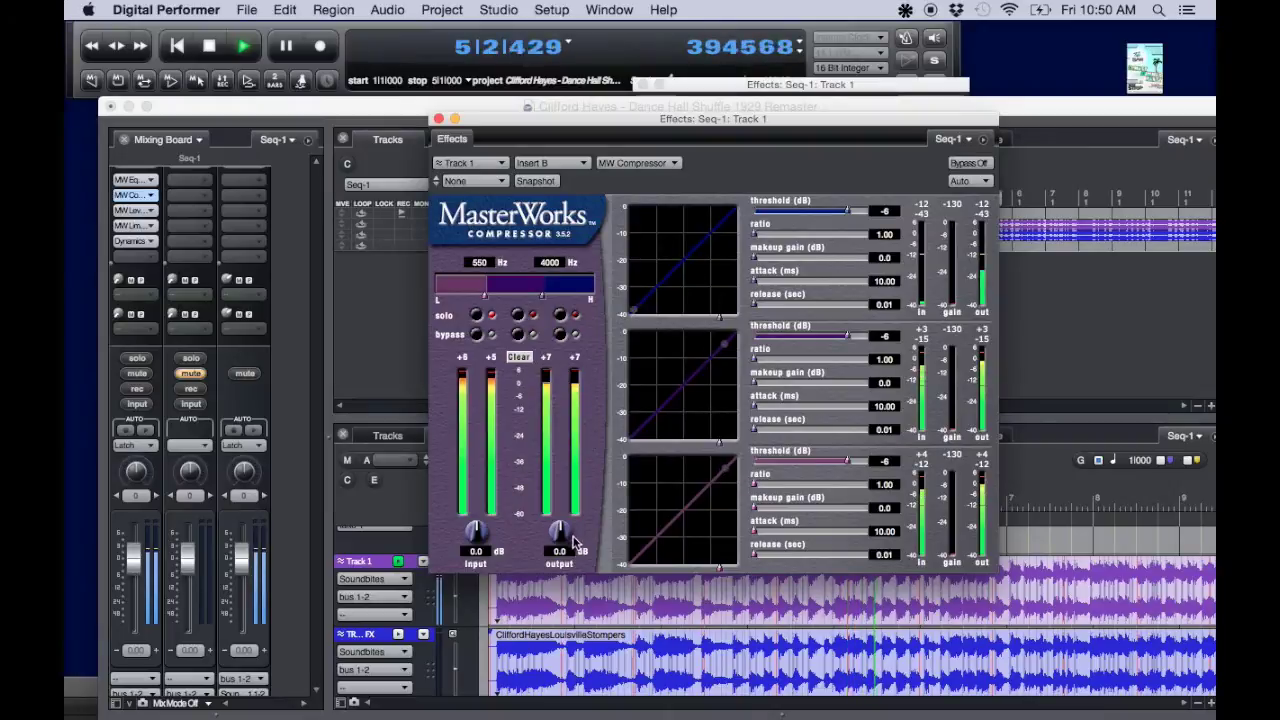
click(476, 551)
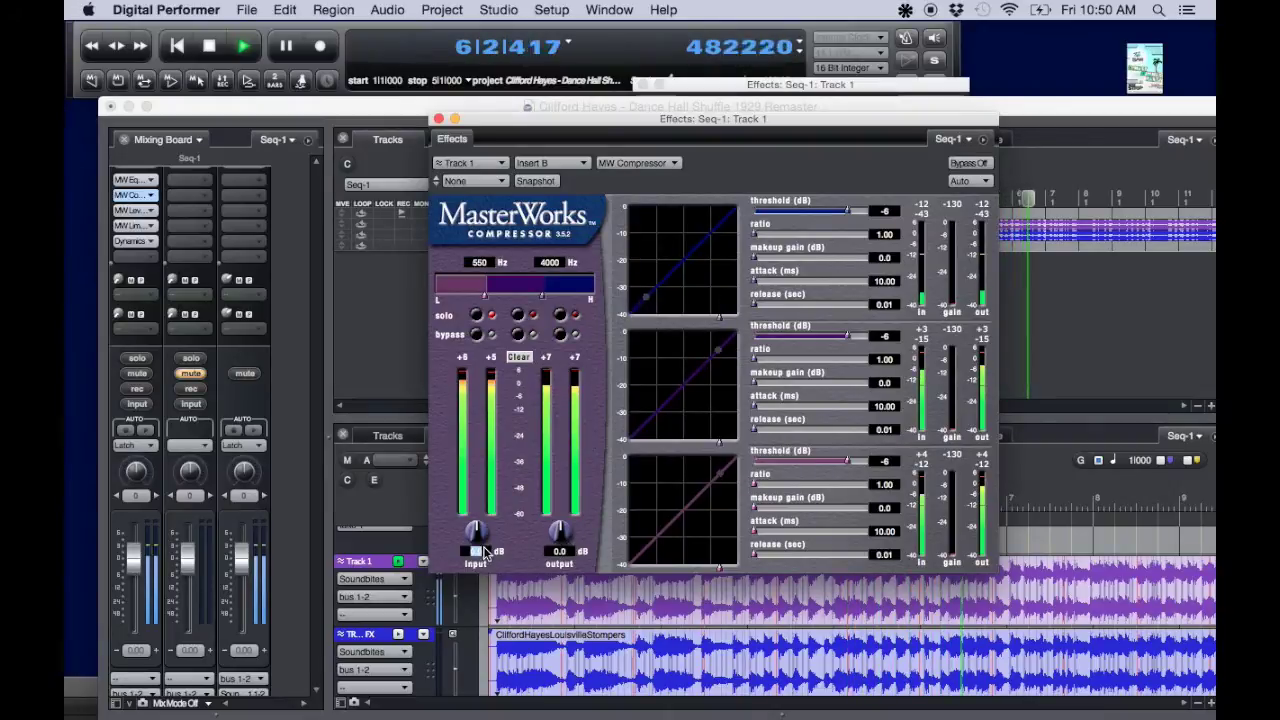
text(-)
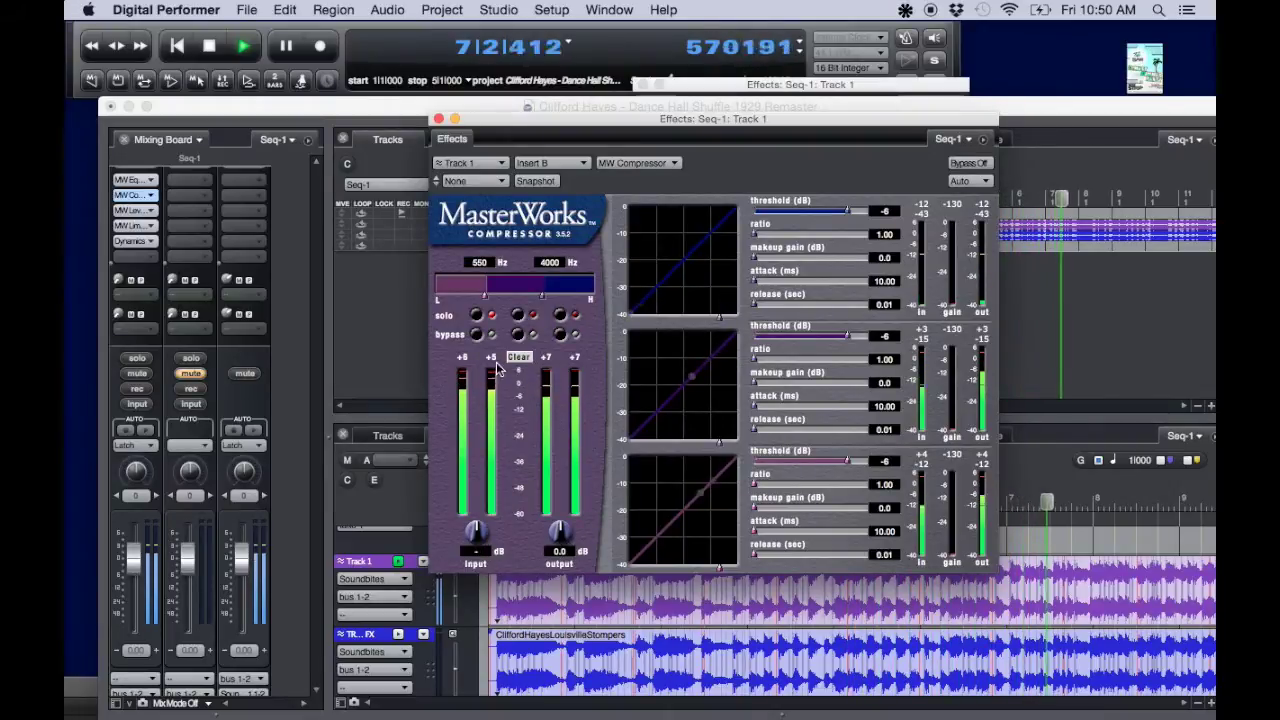
text(10)
key(Return)
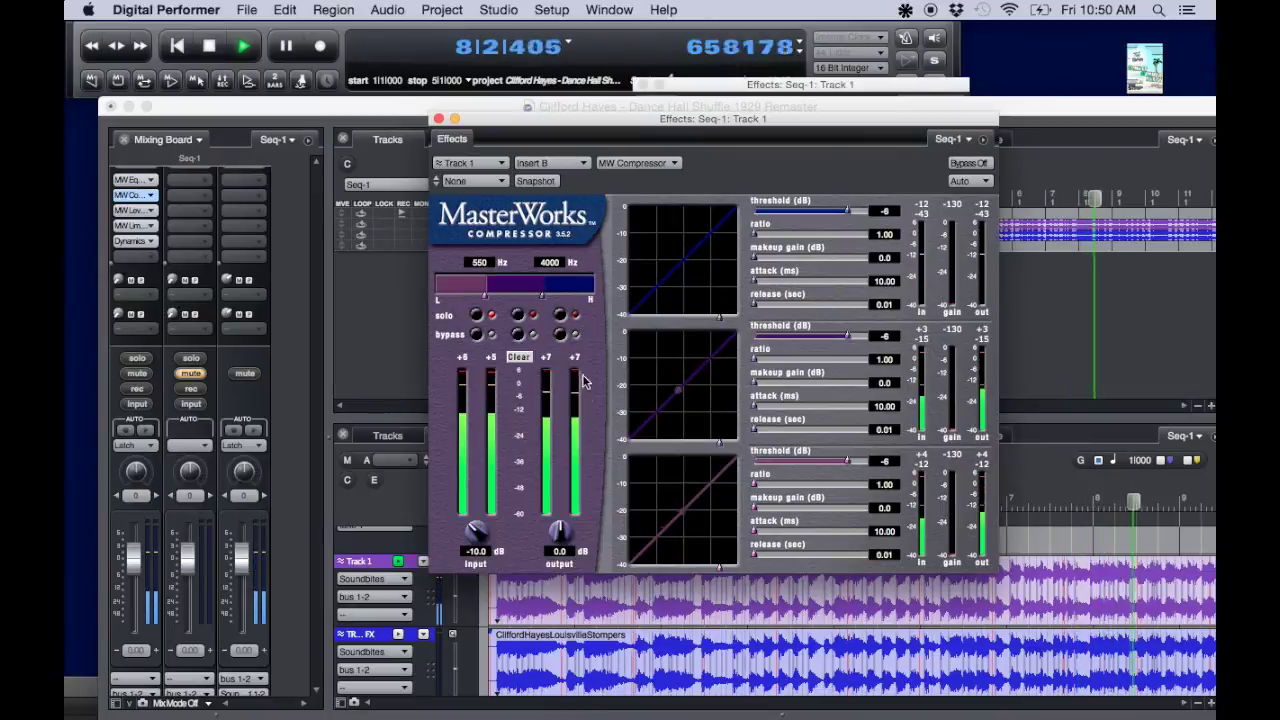
click(516, 357)
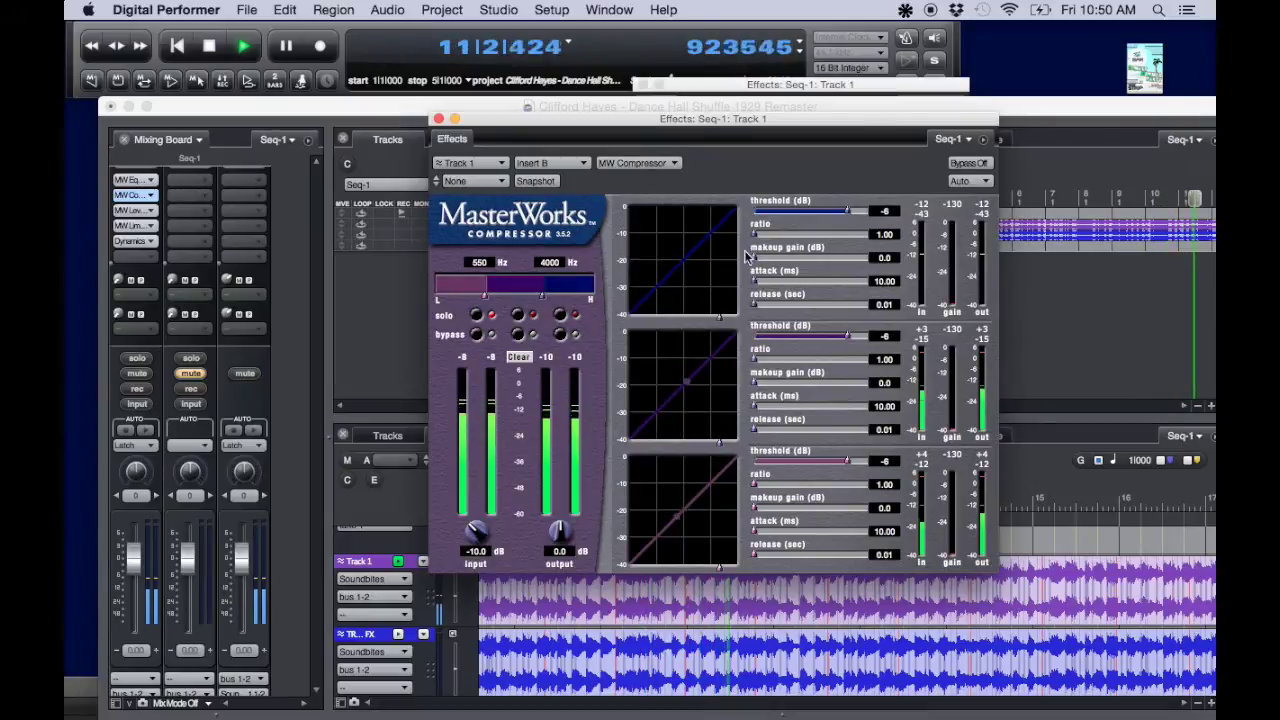
- Set the low band threshold to 0 and ratio to 3.00, and raise its makeup gain
drag(847, 211, 864, 211)
double_click(889, 235)
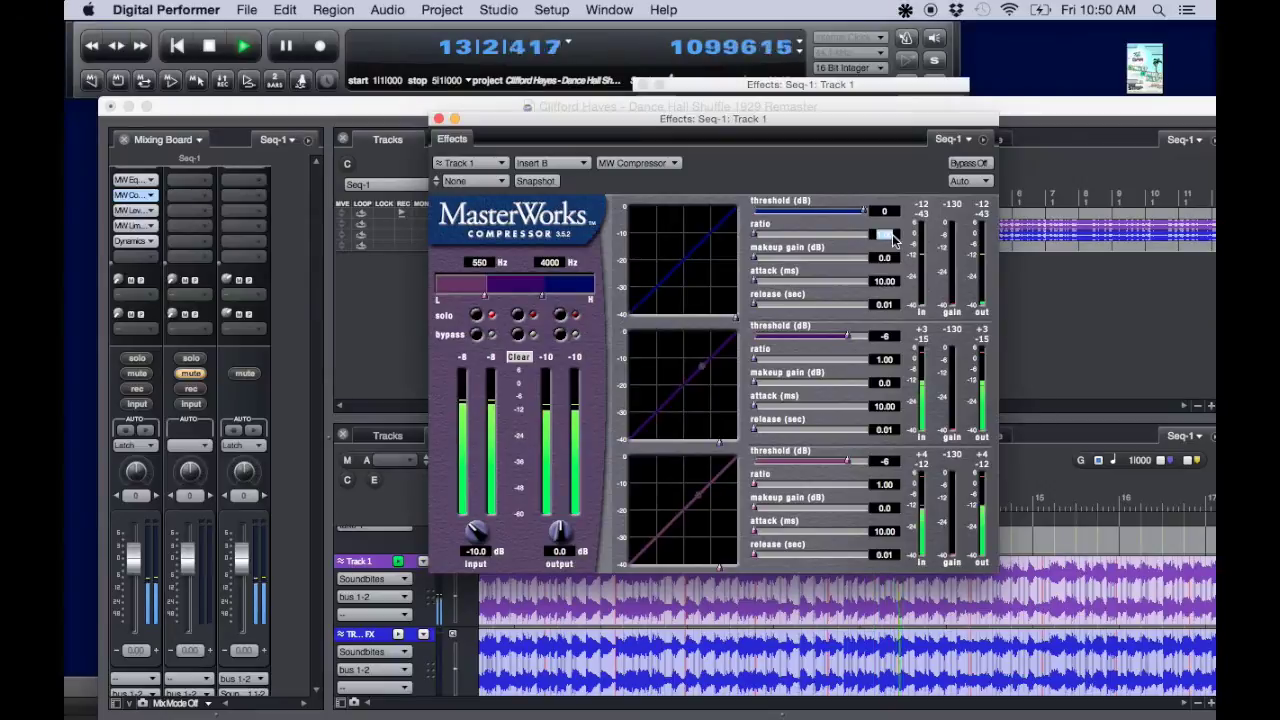
text(3)
key(Return)
mouse_move(760, 258)
mouse_down()
mouse_move(875, 257)
mouse_move(766, 254)
mouse_move(812, 260)
mouse_move(837, 240)
mouse_move(826, 262)
mouse_move(845, 258)
mouse_move(754, 236)
mouse_up()
click(885, 238)
text(3)
key(Return)
- Give the low band 10.1 dB makeup and 1.00 s release, then A/B its bypass
drag(837, 256, 790, 262)
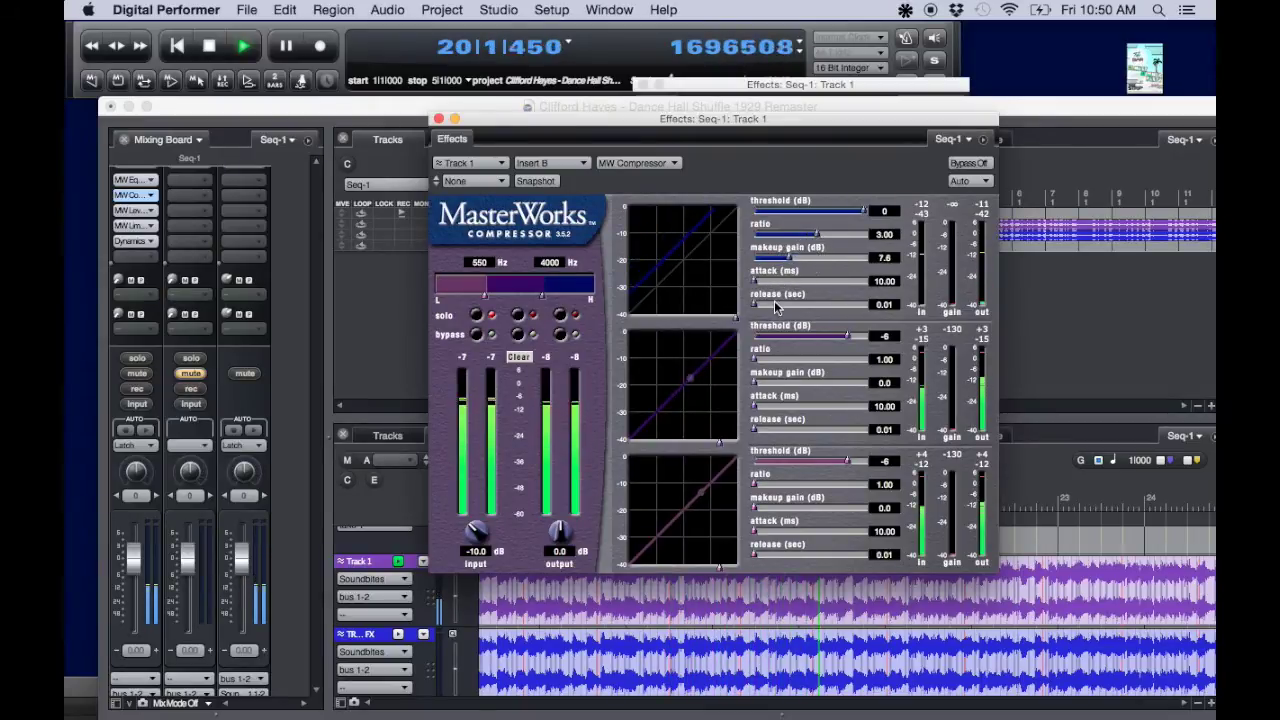
click(885, 305)
text(1)
key(Return)
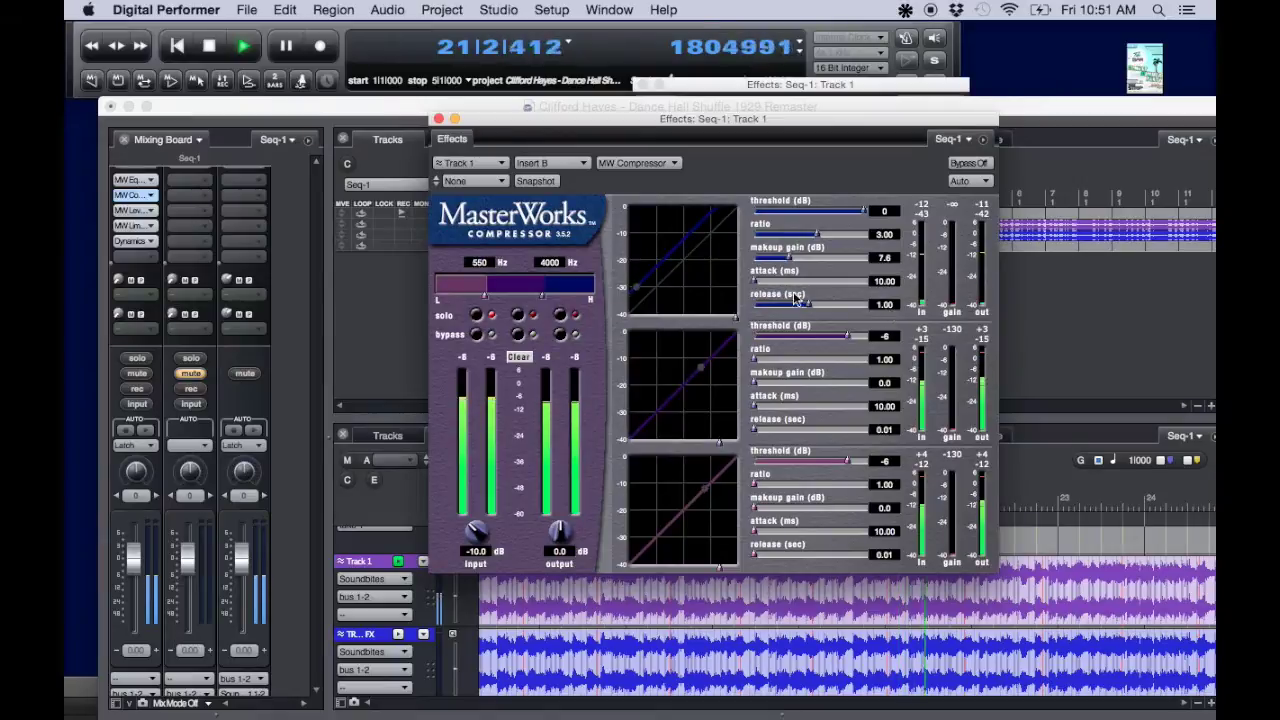
mouse_move(797, 262)
mouse_down()
mouse_move(788, 255)
mouse_move(800, 260)
mouse_up()
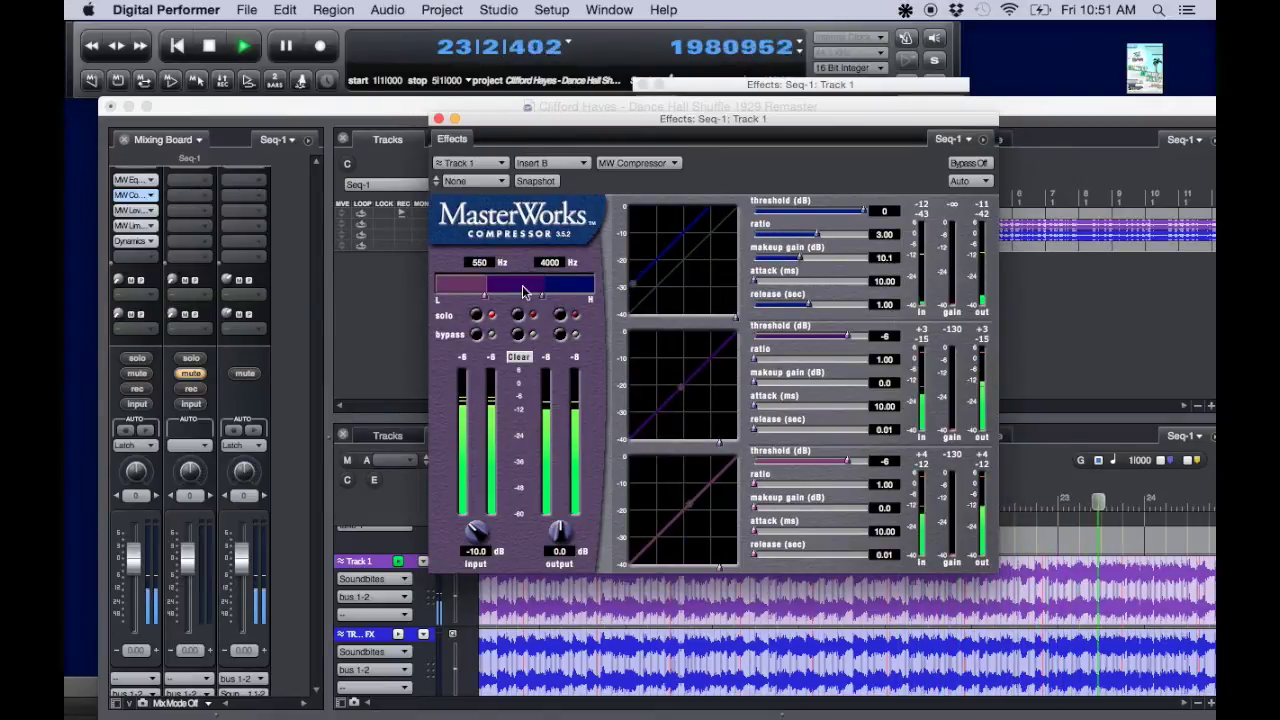
click(479, 337)
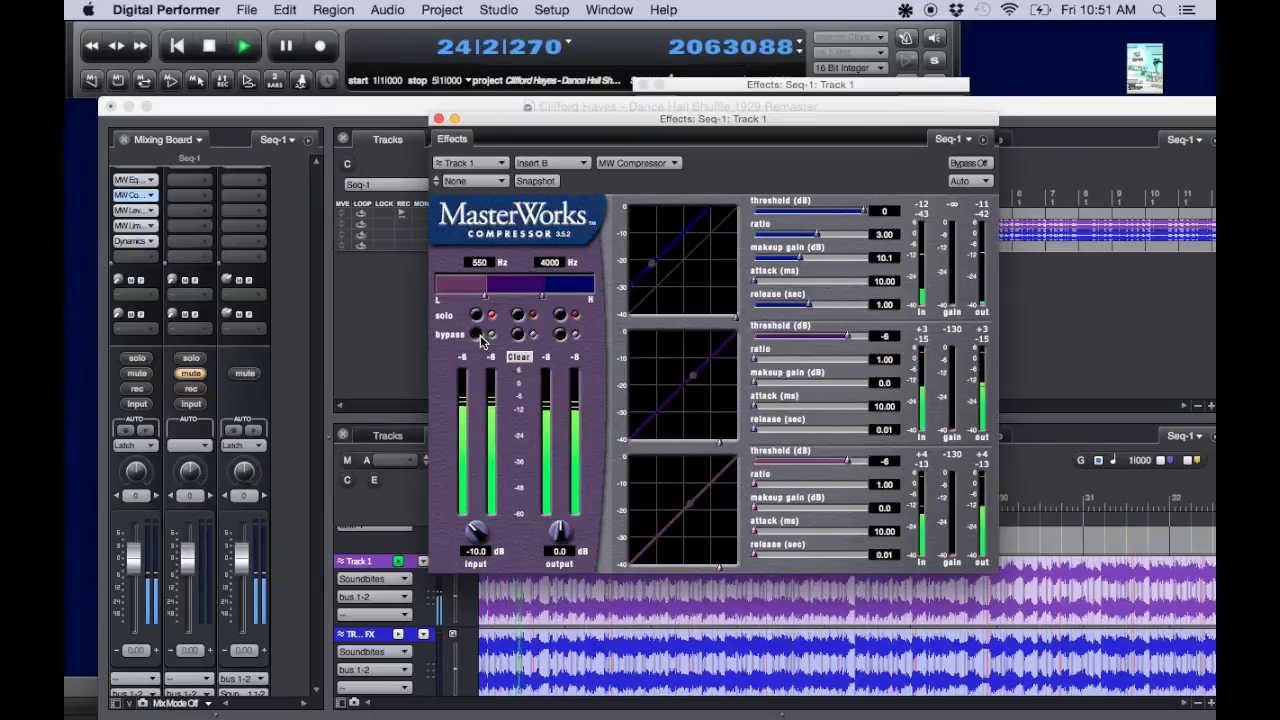
click(479, 337)
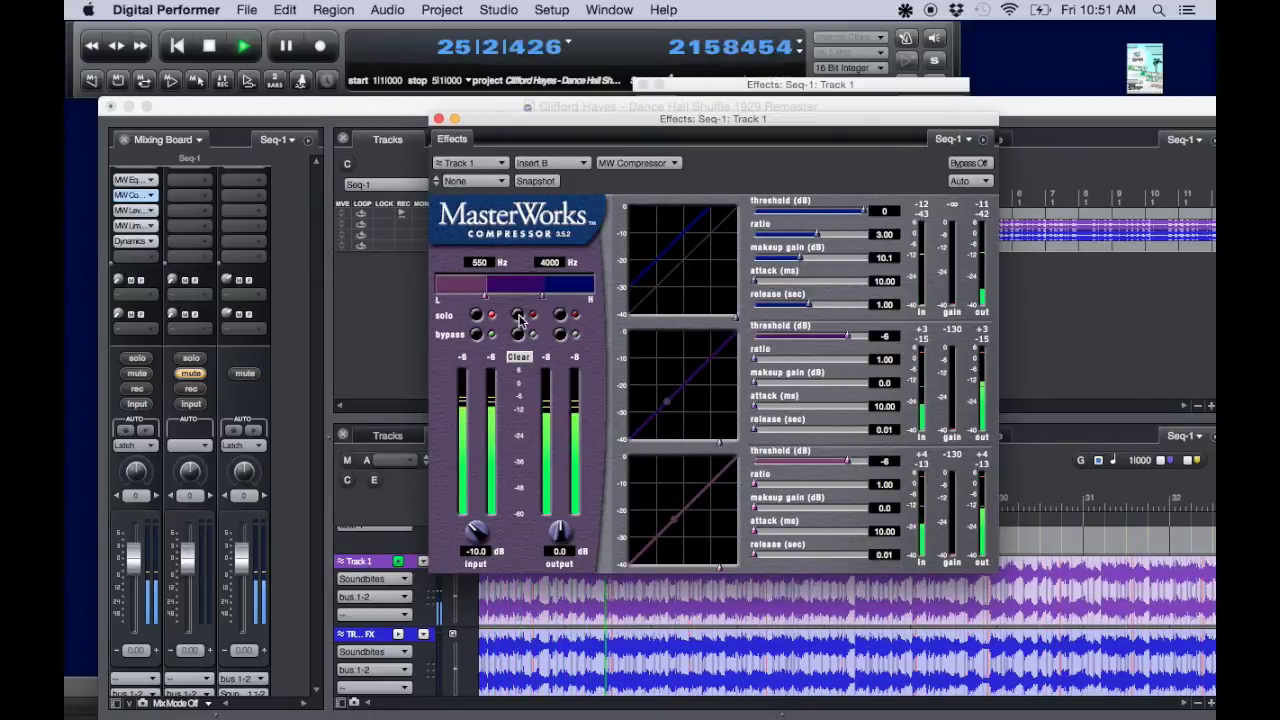
- Solo the middle band: 13.9 dB makeup, threshold 0, 1.00 s release; low crossover to 640 Hz
click(519, 316)
drag(756, 383, 834, 390)
drag(851, 335, 890, 338)
mouse_move(830, 383)
mouse_down()
mouse_move(857, 381)
mouse_move(792, 390)
mouse_move(820, 385)
mouse_up()
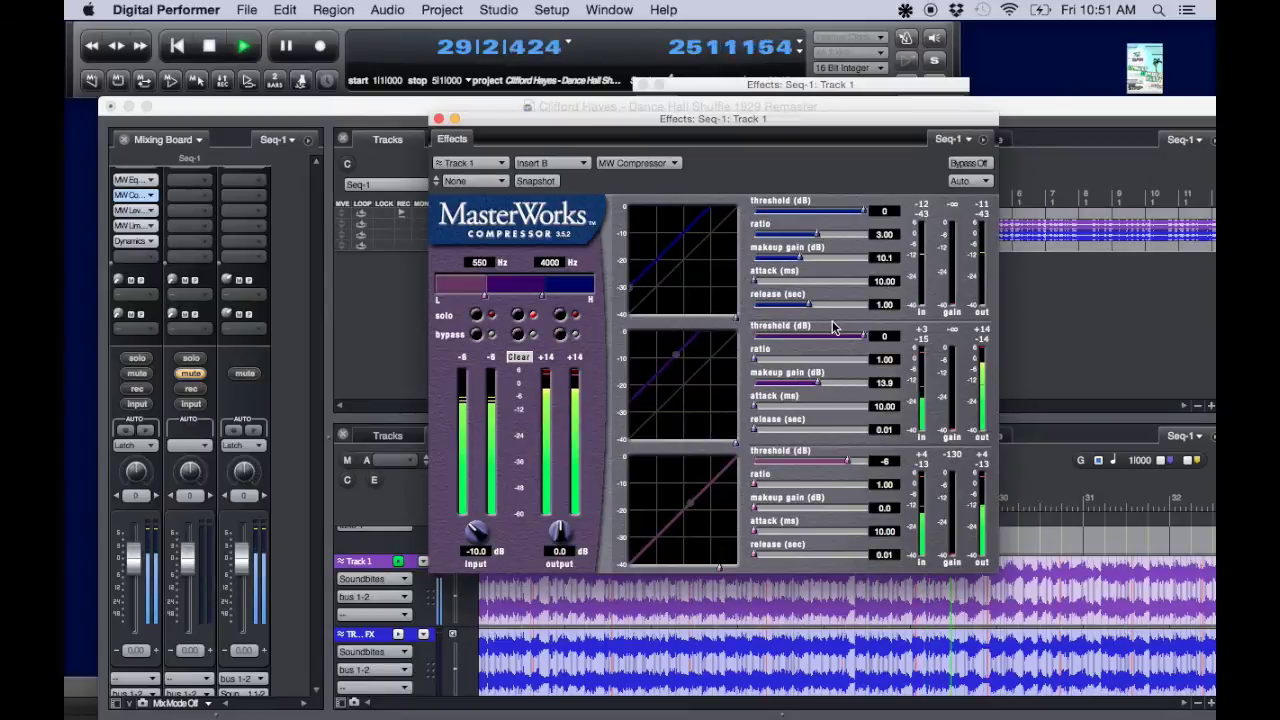
drag(838, 334, 870, 338)
drag(783, 433, 810, 432)
drag(484, 296, 490, 299)
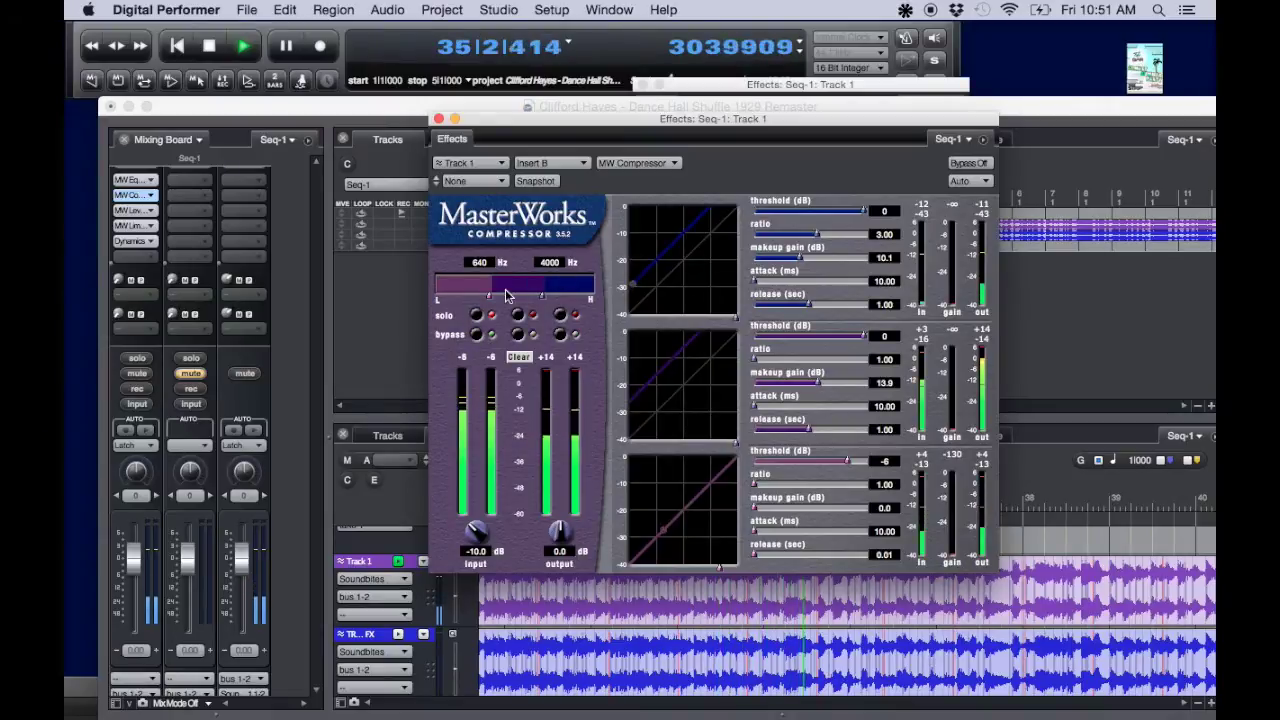
- Move the crossovers to 790 Hz and 5140 Hz and raise mid makeup gain to 14.8 dB
drag(495, 297, 497, 299)
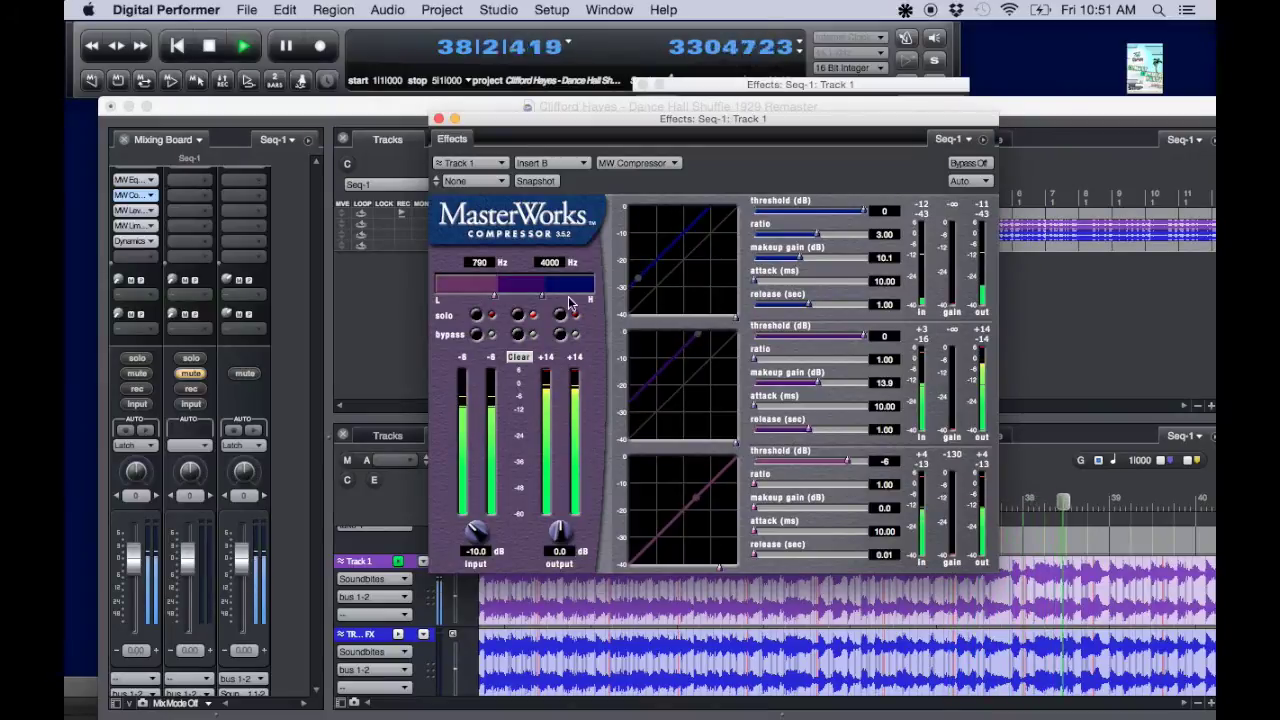
drag(545, 297, 555, 300)
drag(826, 391, 824, 385)
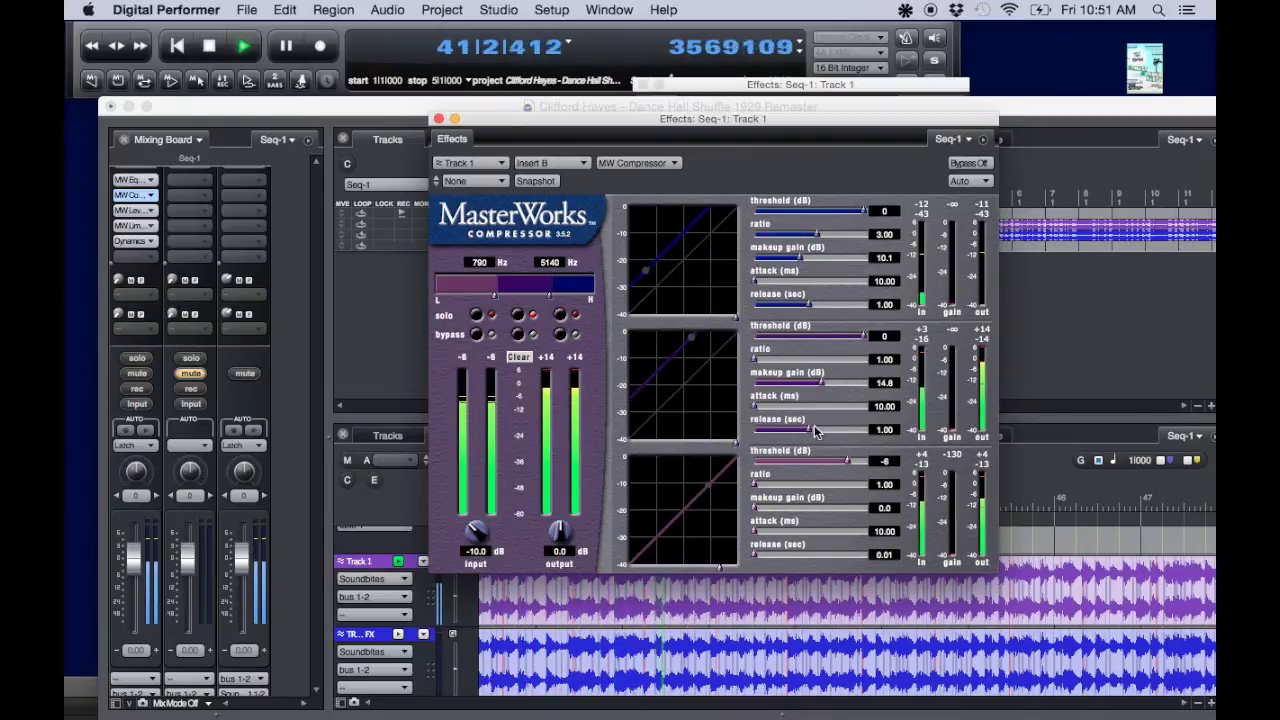
- Solo the high band; set mid and high ratios to 3.00, high threshold 0, 10 dB makeup
click(561, 316)
drag(848, 460, 866, 461)
drag(777, 490, 788, 486)
click(883, 362)
text(3)
key(Return)
click(884, 485)
text(3)
key(Return)
mouse_move(812, 508)
mouse_down()
mouse_move(777, 509)
mouse_move(800, 512)
mouse_up()
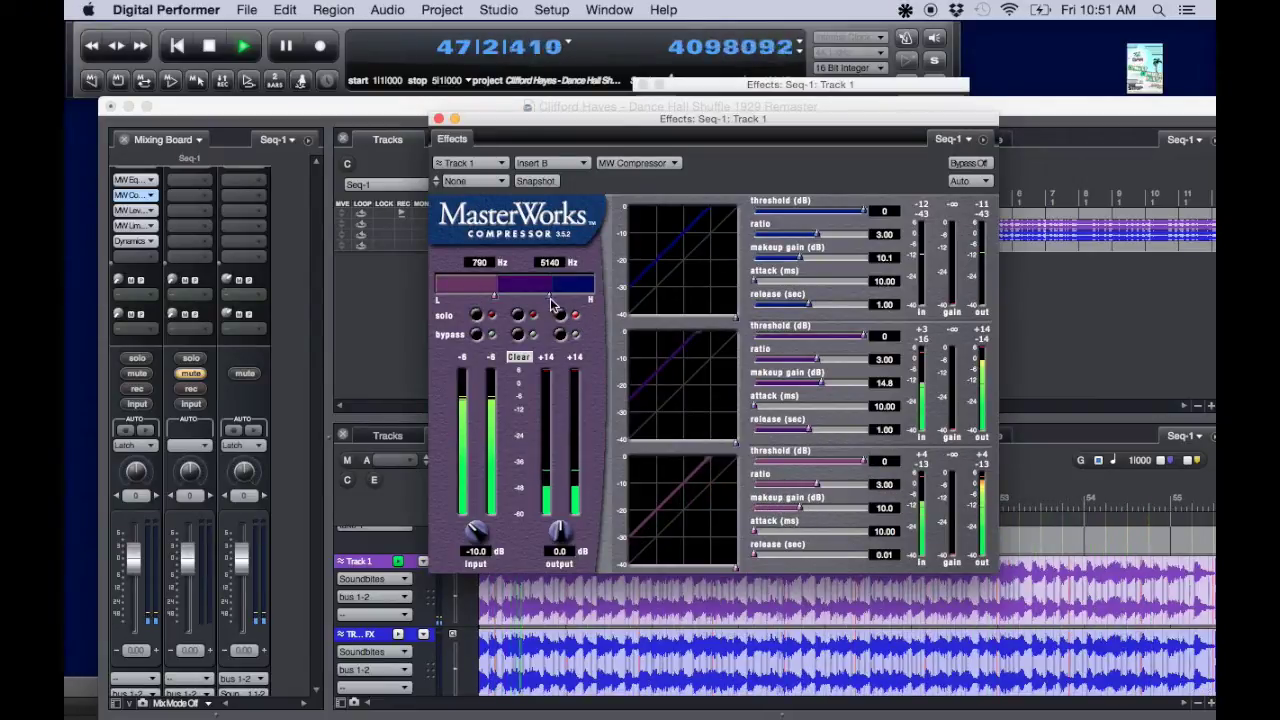
- With the middle band soloed, settle the crossovers at 4020 Hz and 700 Hz, mid makeup 14.0 dB
drag(548, 305, 544, 300)
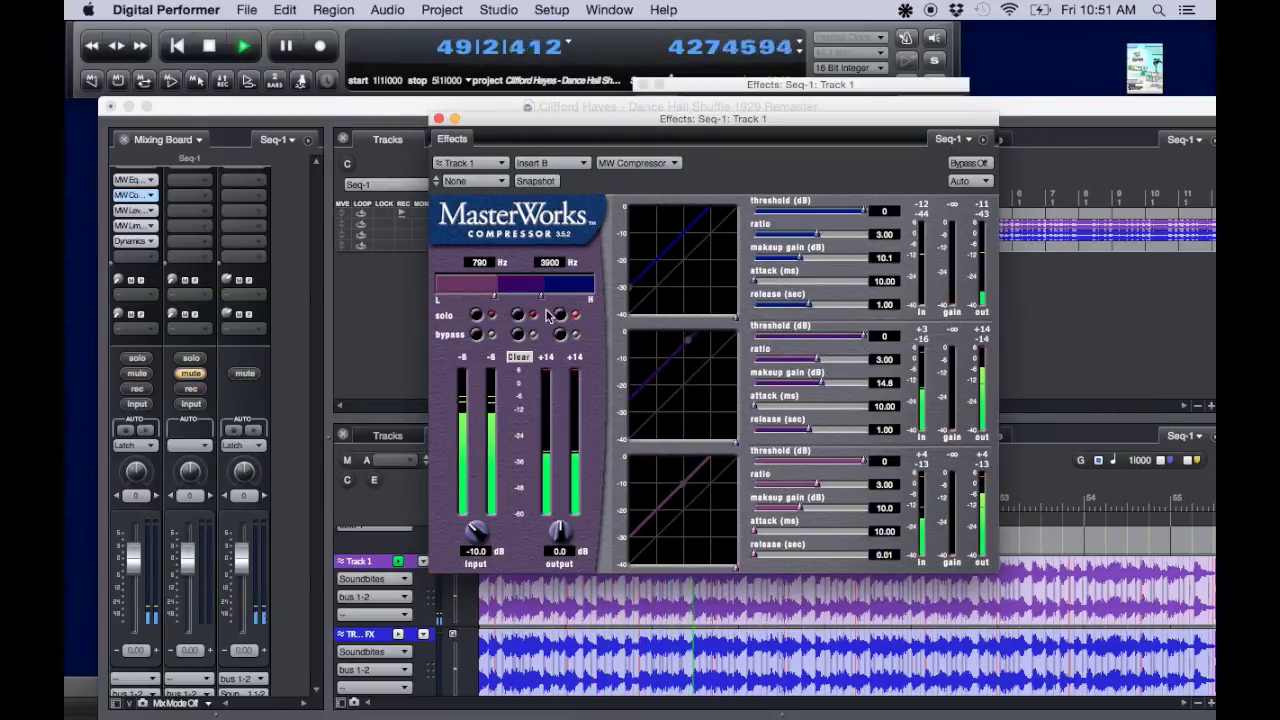
click(537, 316)
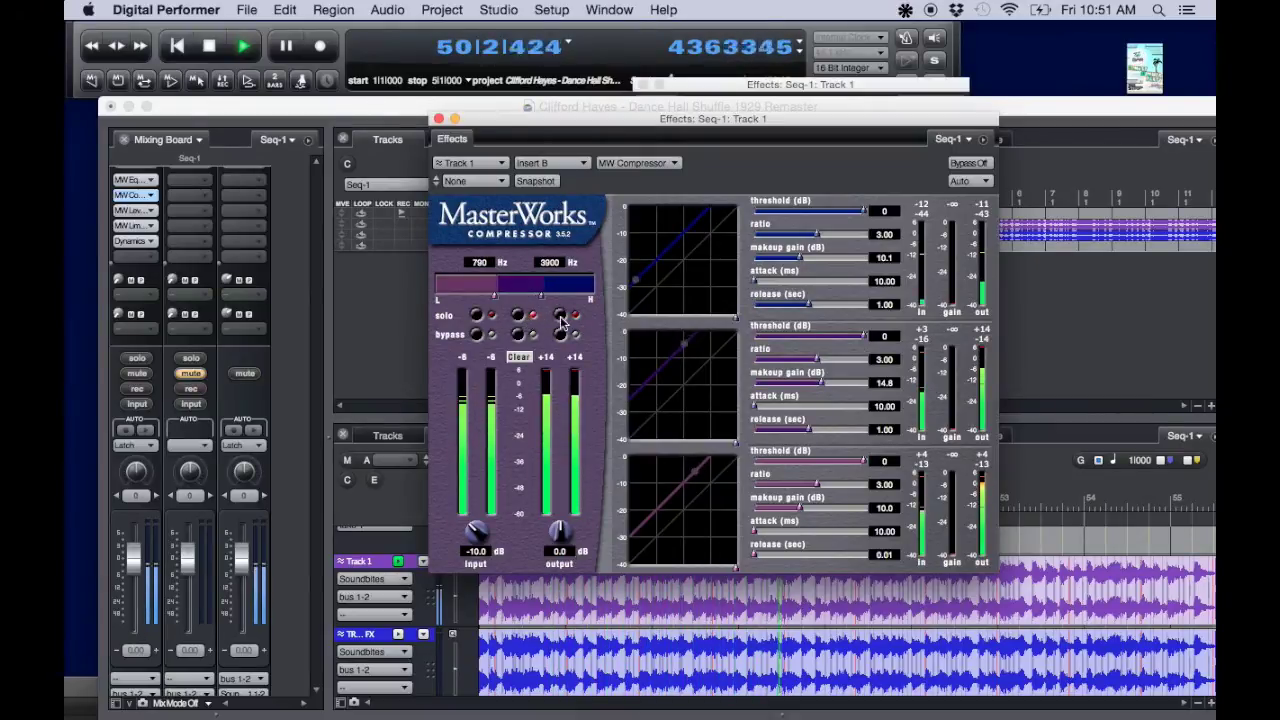
drag(547, 300, 491, 298)
click(494, 298)
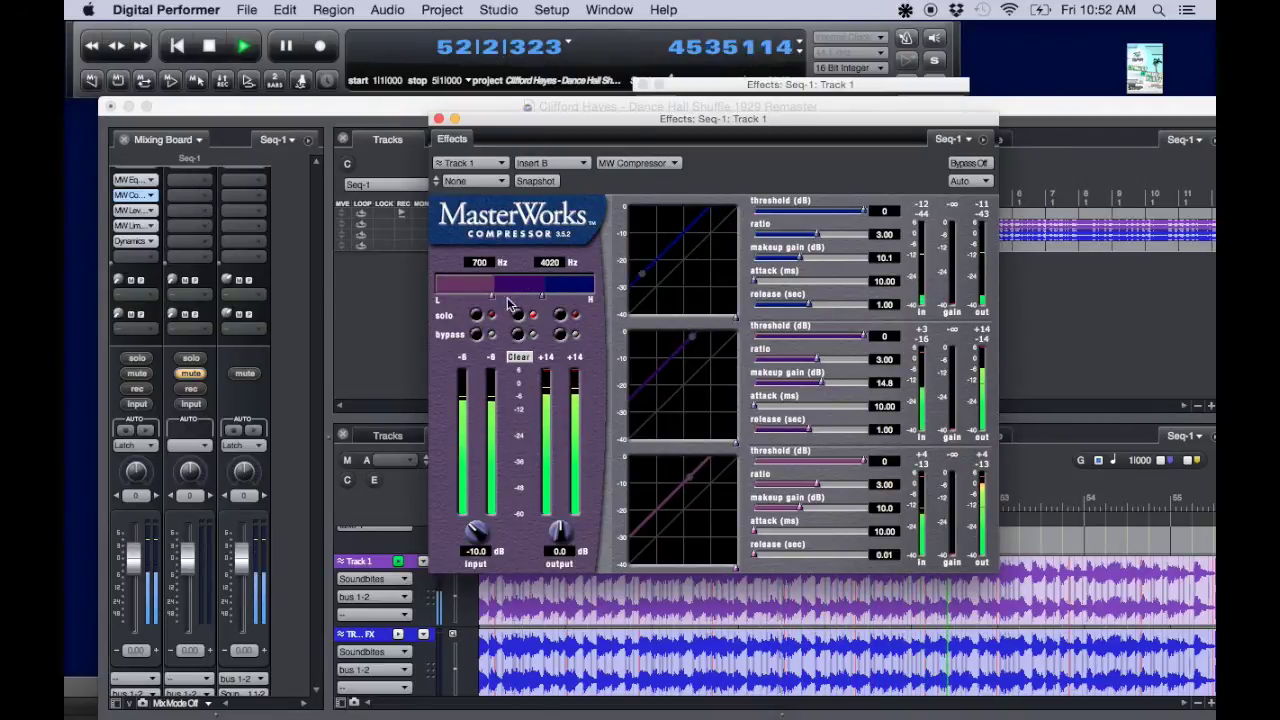
mouse_move(822, 384)
mouse_down()
mouse_move(835, 388)
mouse_move(822, 388)
mouse_up()
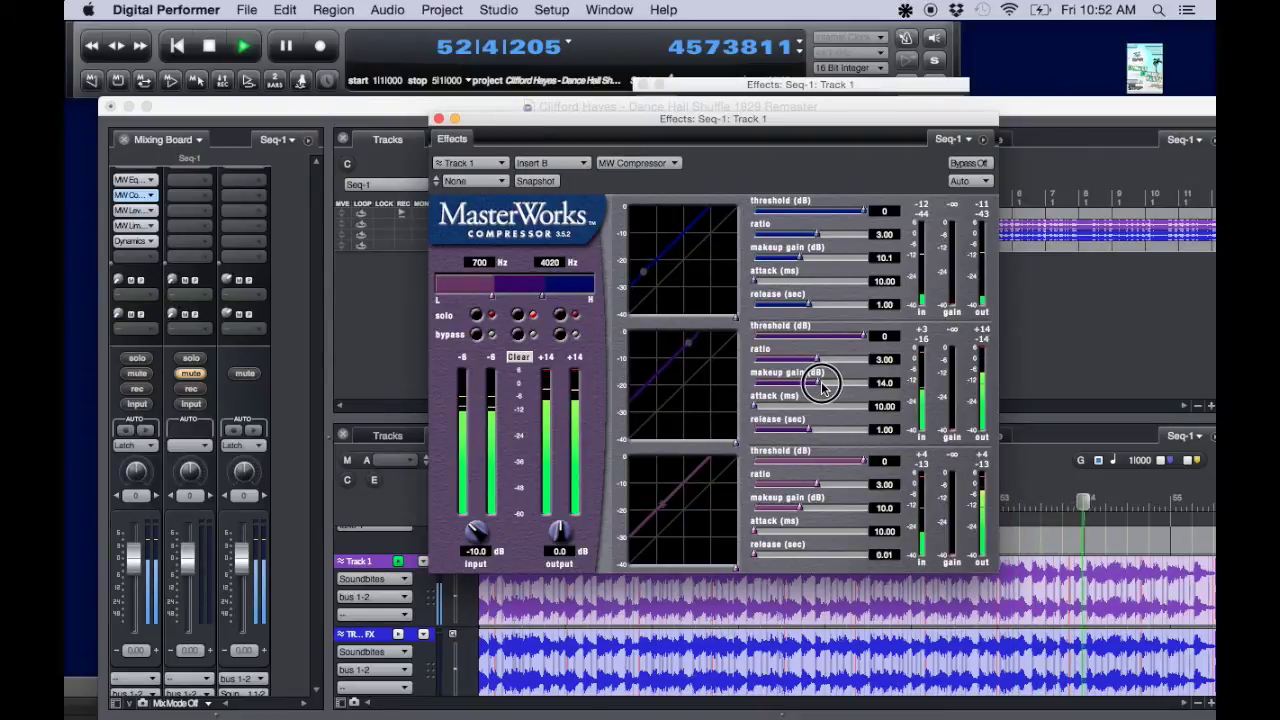
- Move the compressor's low and high crossovers to 600 Hz and 4550 Hz, A/B-ing against bypass
click(520, 357)
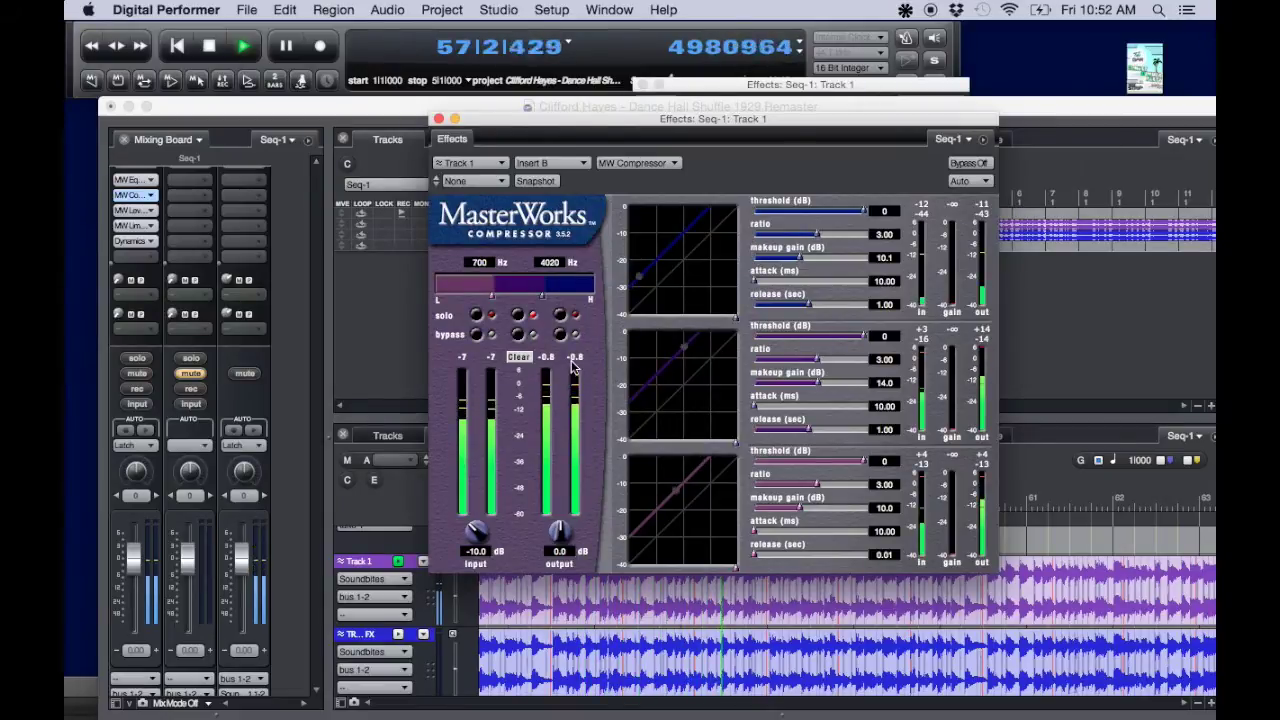
click(968, 164)
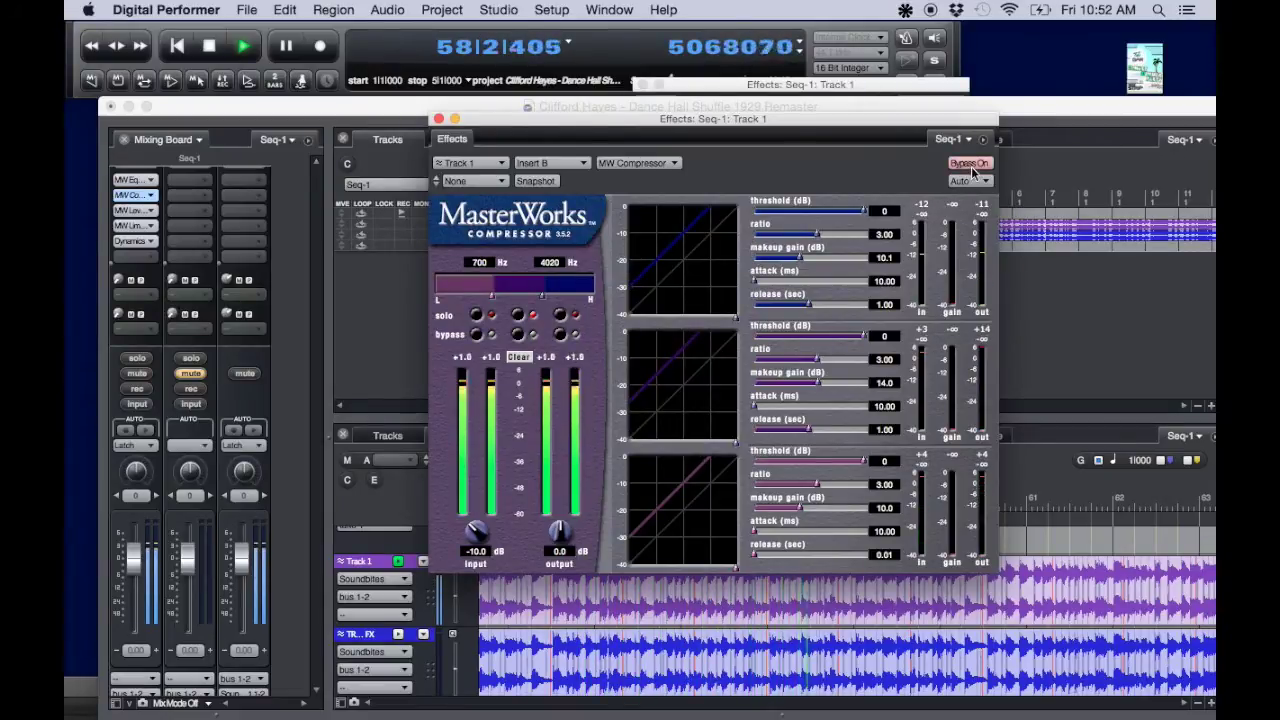
click(969, 164)
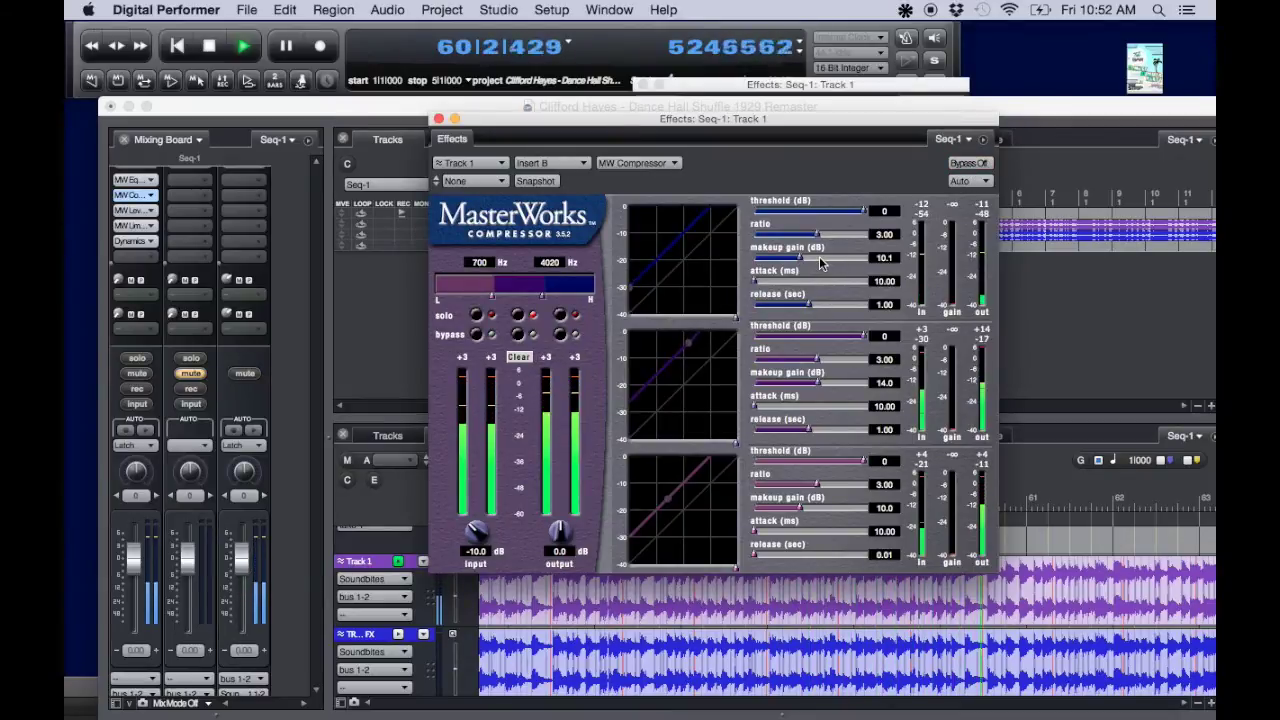
drag(494, 300, 501, 301)
click(963, 168)
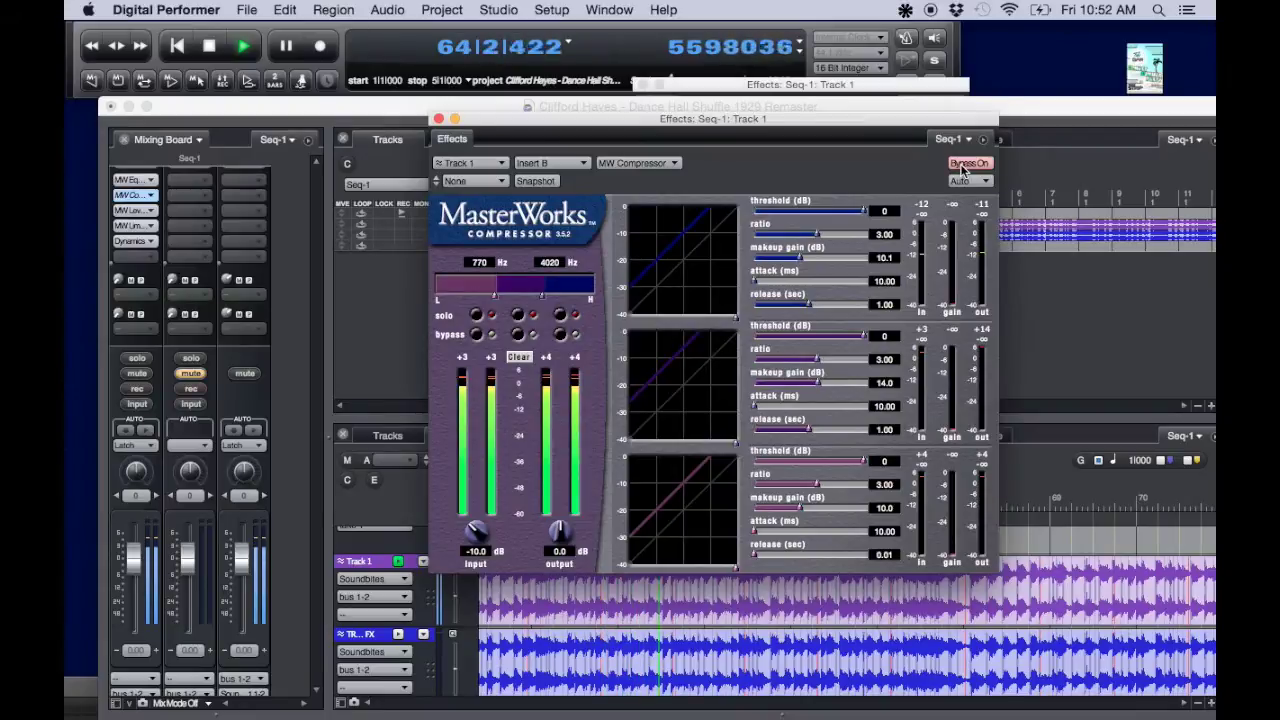
click(963, 166)
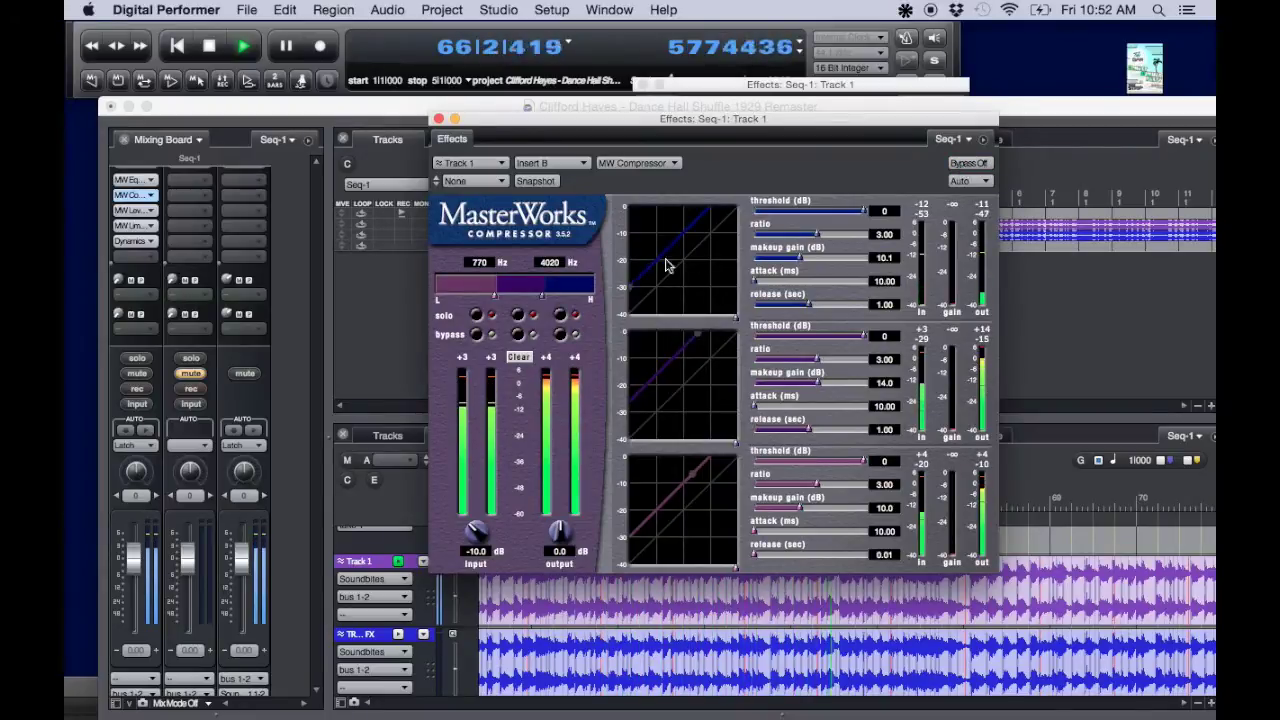
drag(546, 303, 489, 298)
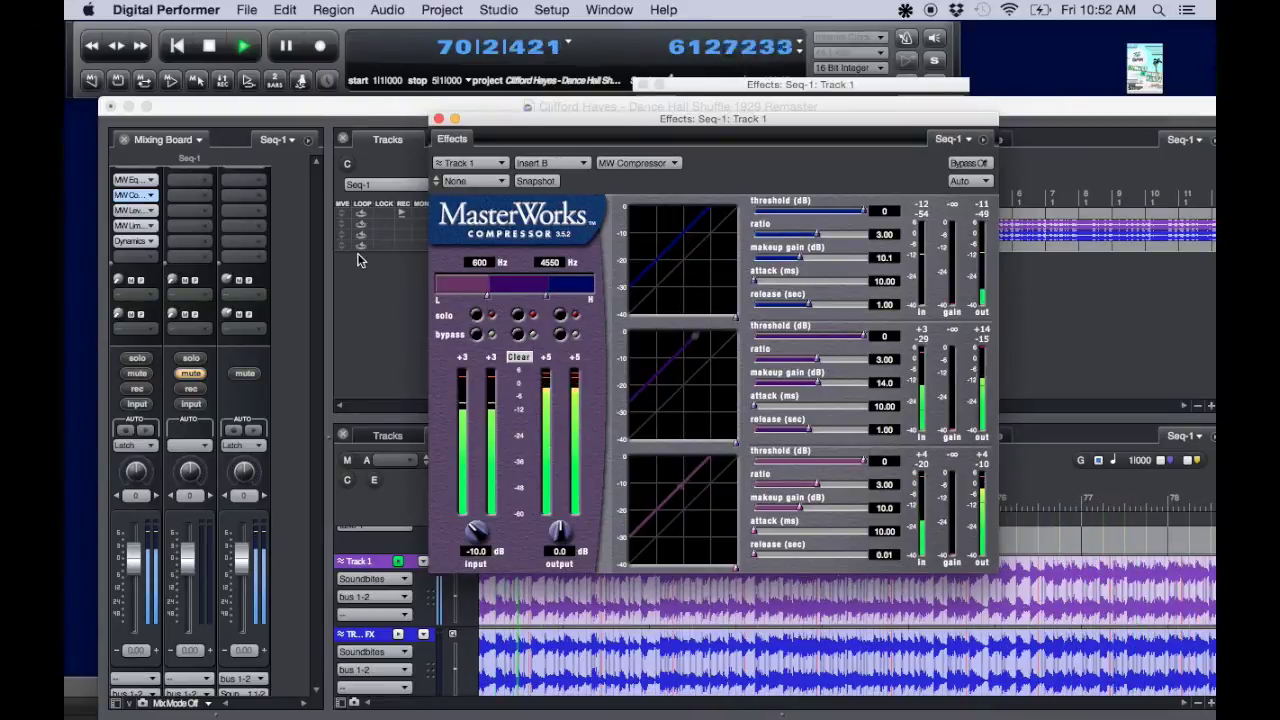
- Compare the compressed and bypassed sound several times while the track plays
click(966, 179)
click(966, 174)
click(966, 164)
click(964, 164)
click(964, 164)
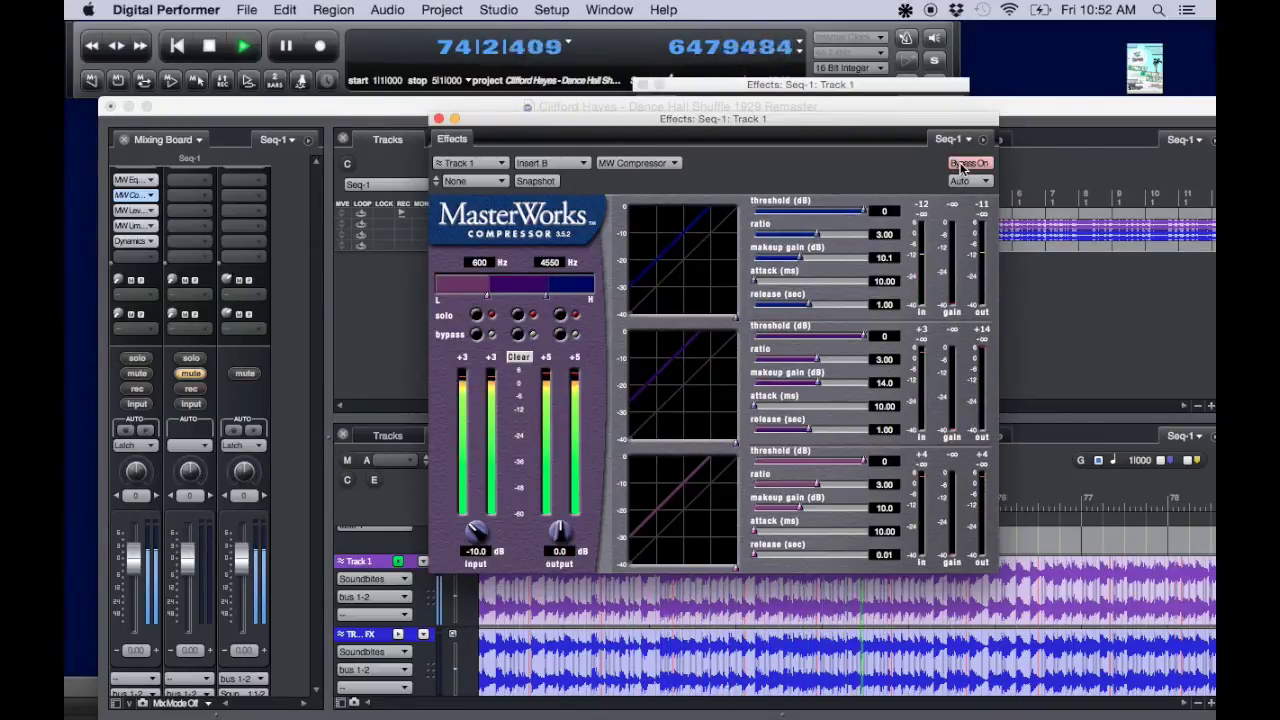
click(964, 164)
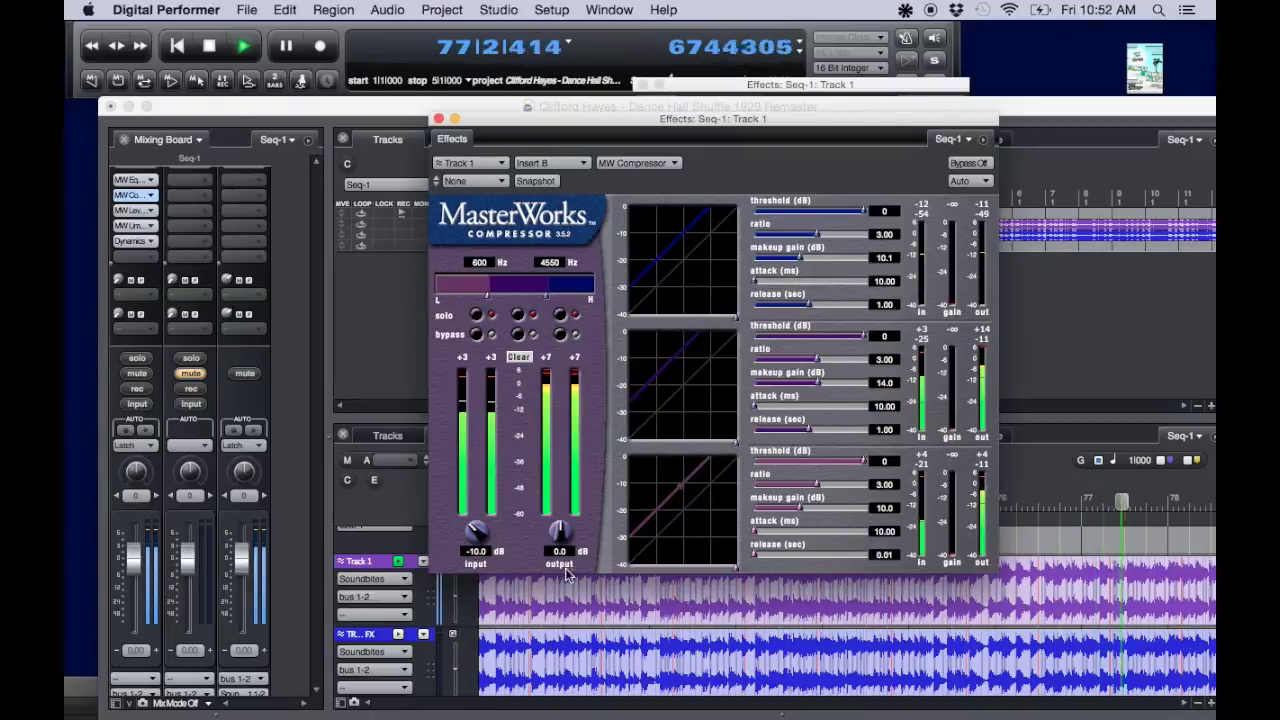
- Raise the middle-band makeup gain to 14.6 dB, set output to -4.0 dB, and stop playback
click(562, 553)
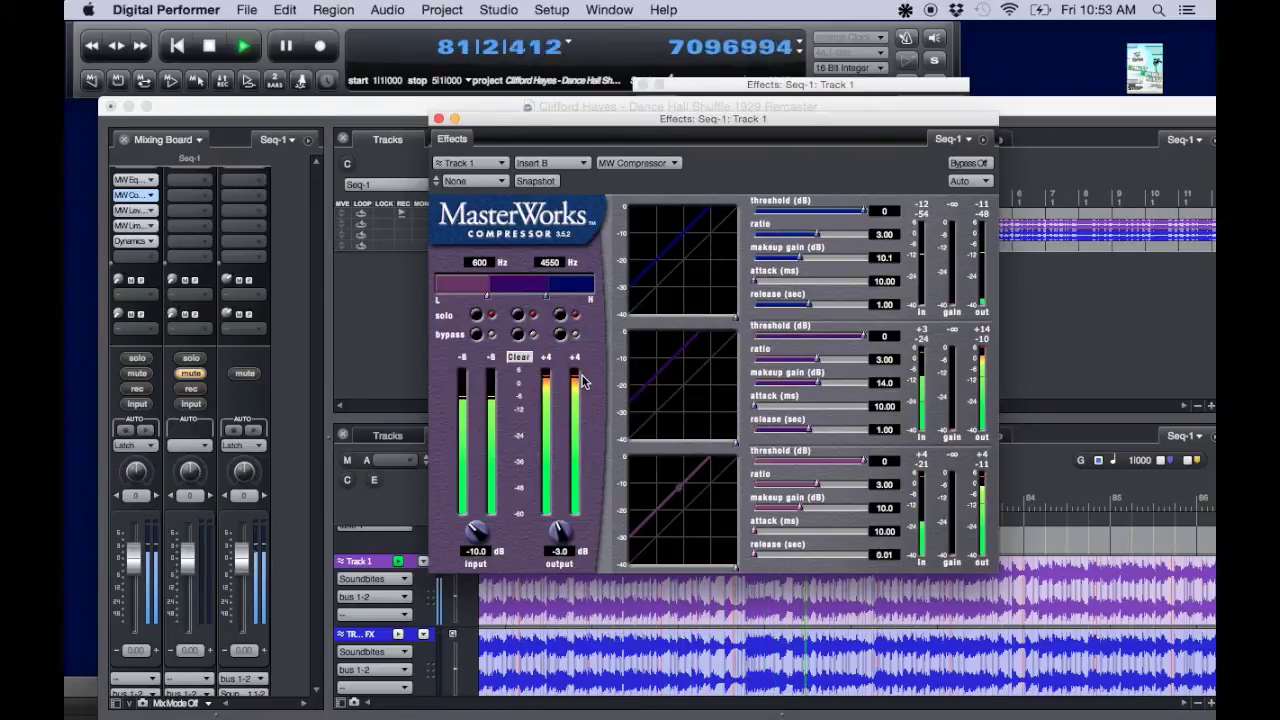
click(968, 164)
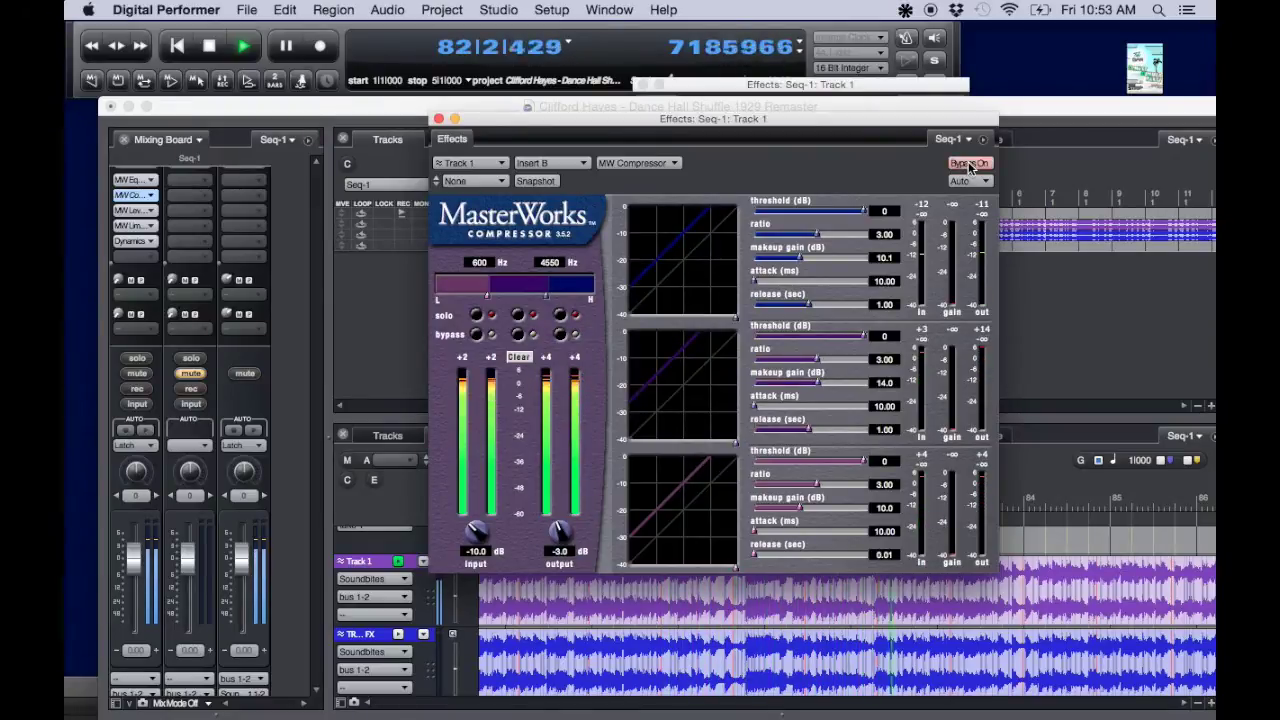
click(968, 164)
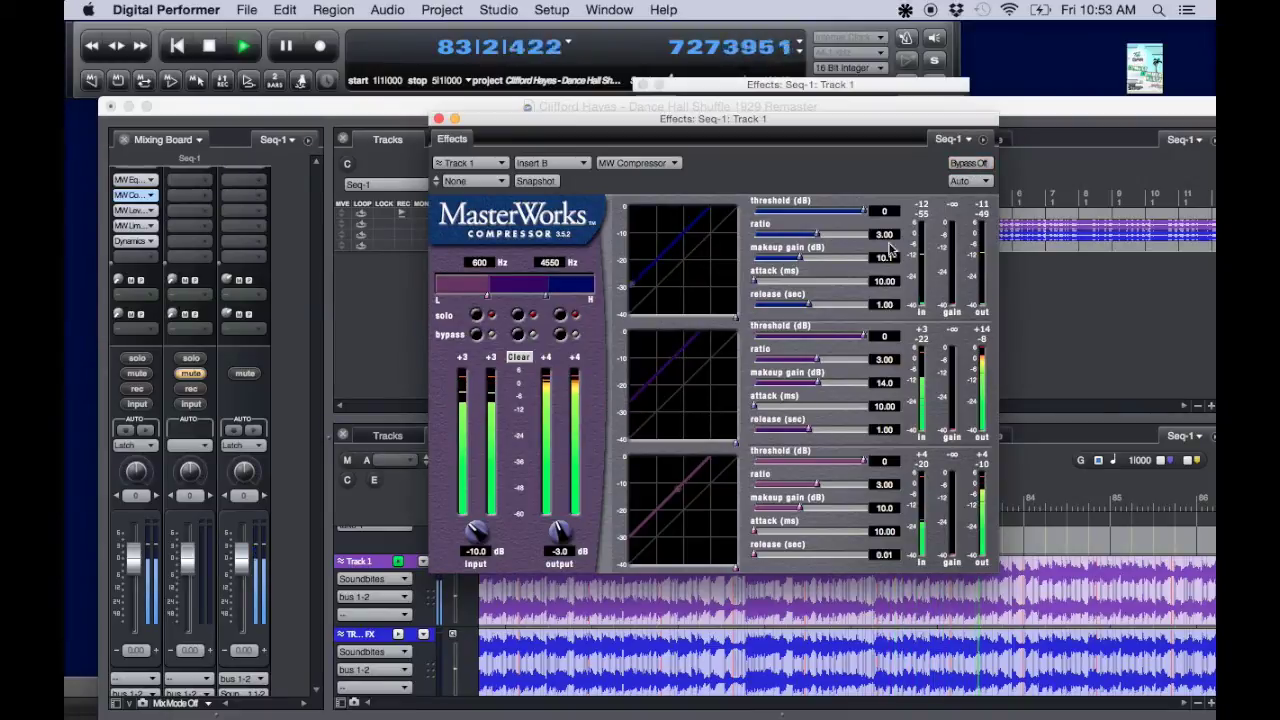
drag(818, 384, 817, 382)
text(-4)
key(Return)
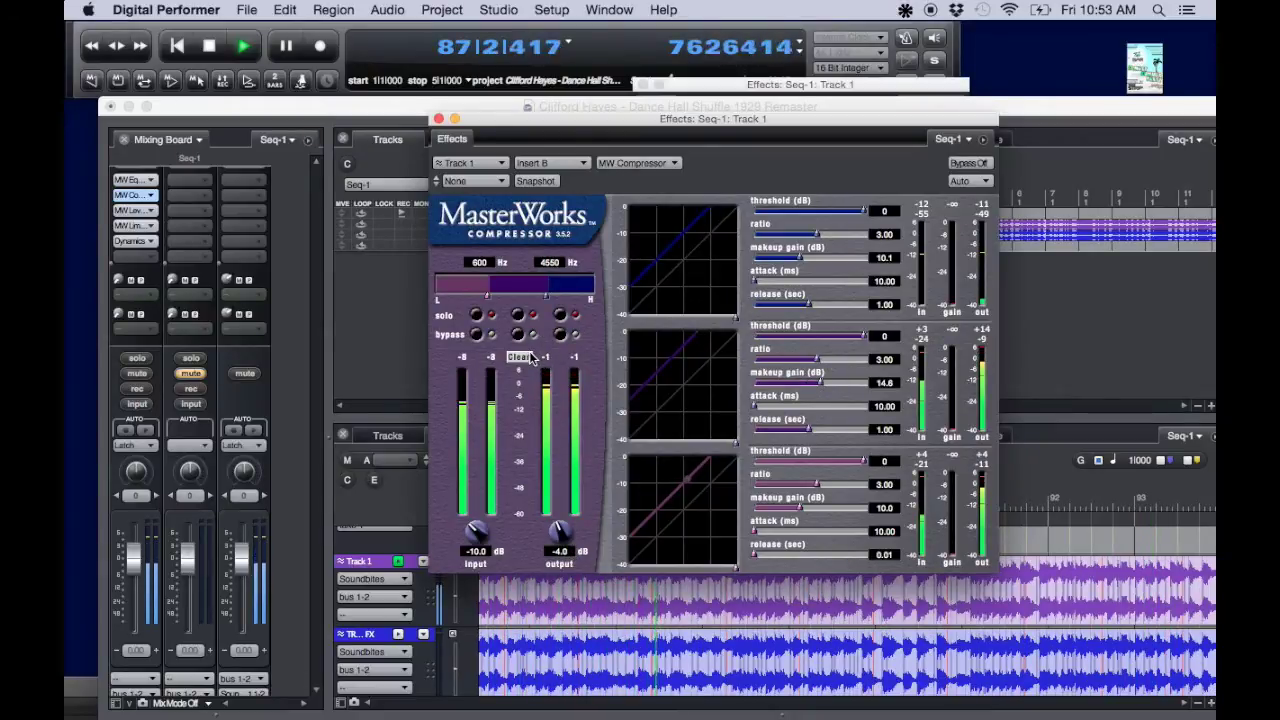
click(967, 165)
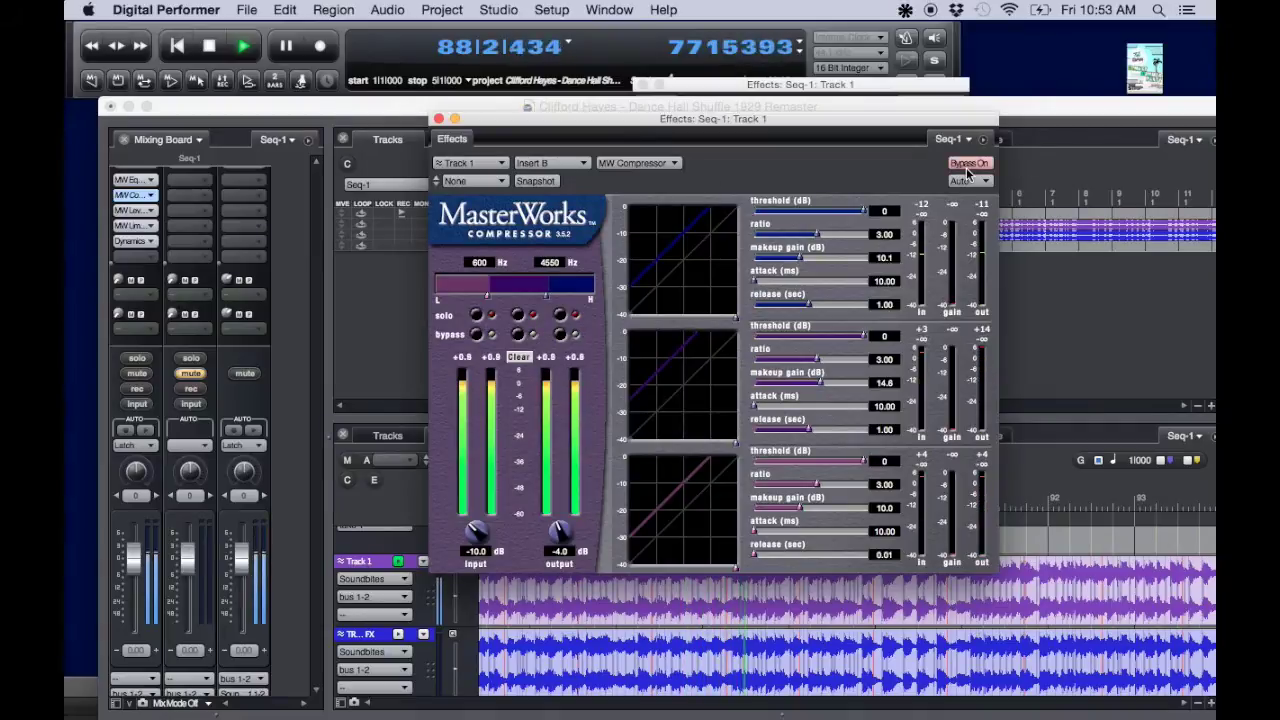
click(968, 164)
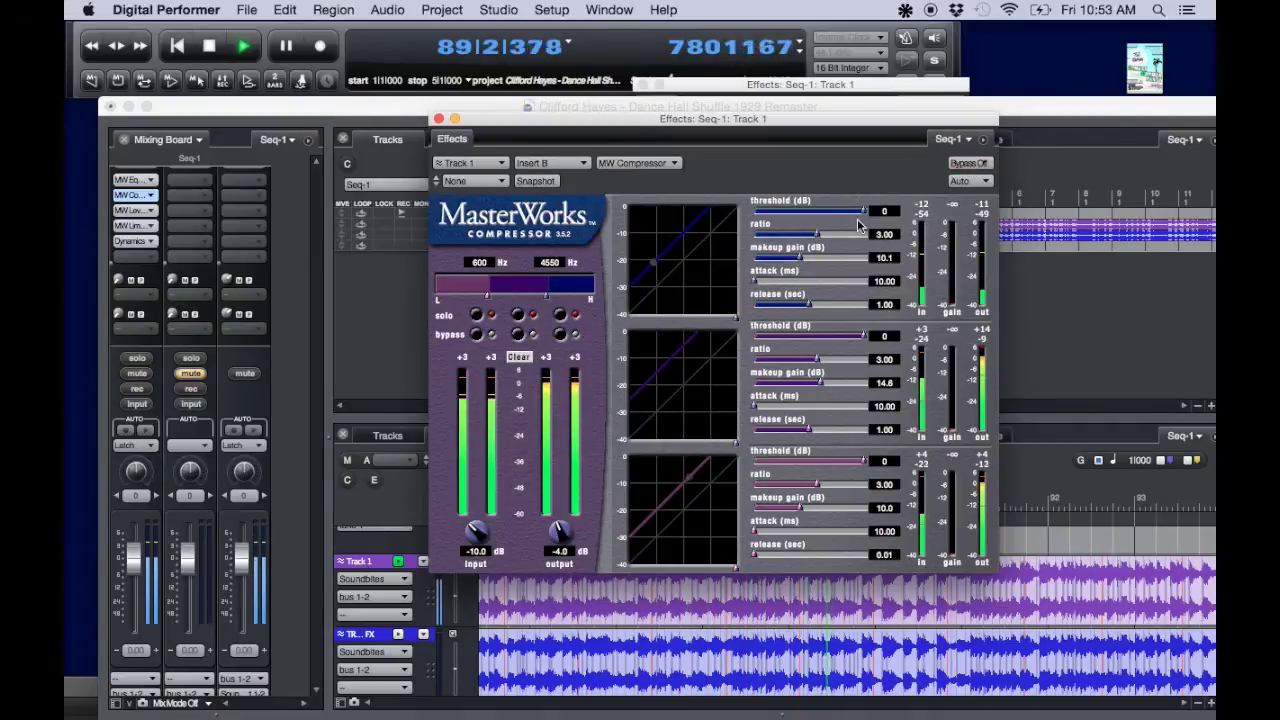
key(space)
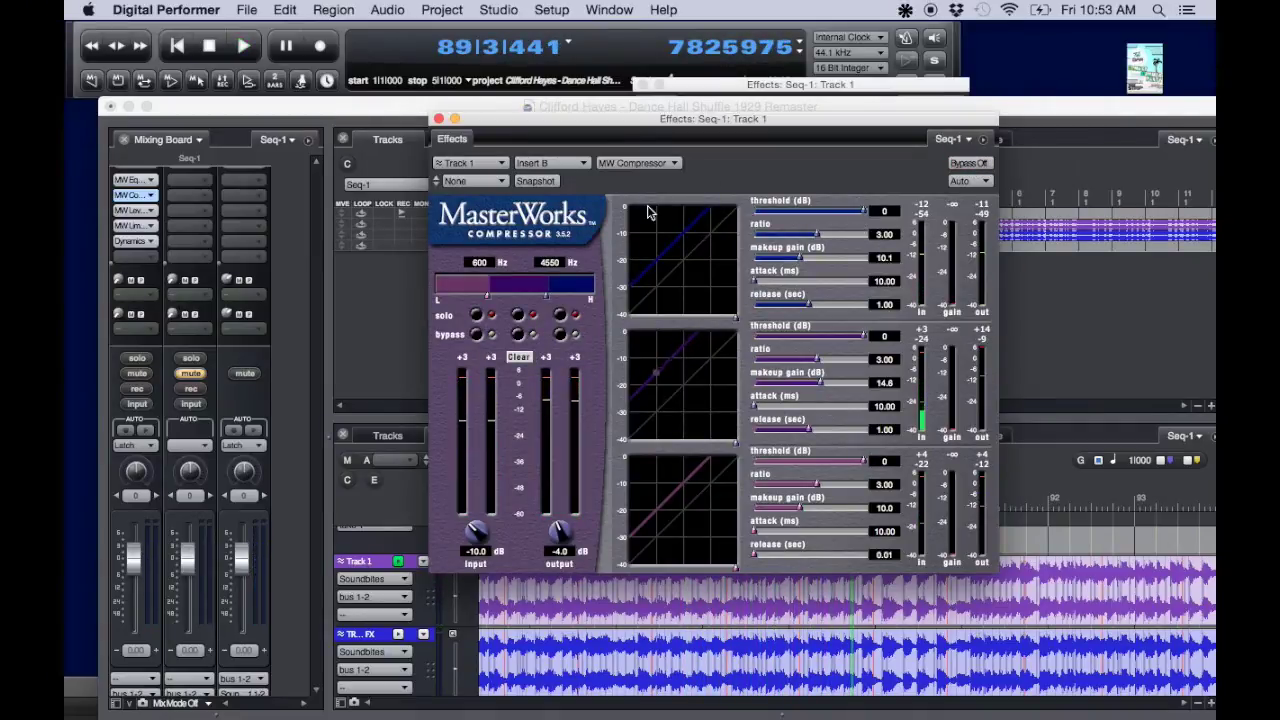
- Open Track 1's MW Leveler, choose Slow Vintage response and Comp mode, and play from the start
click(176, 45)
click(135, 211)
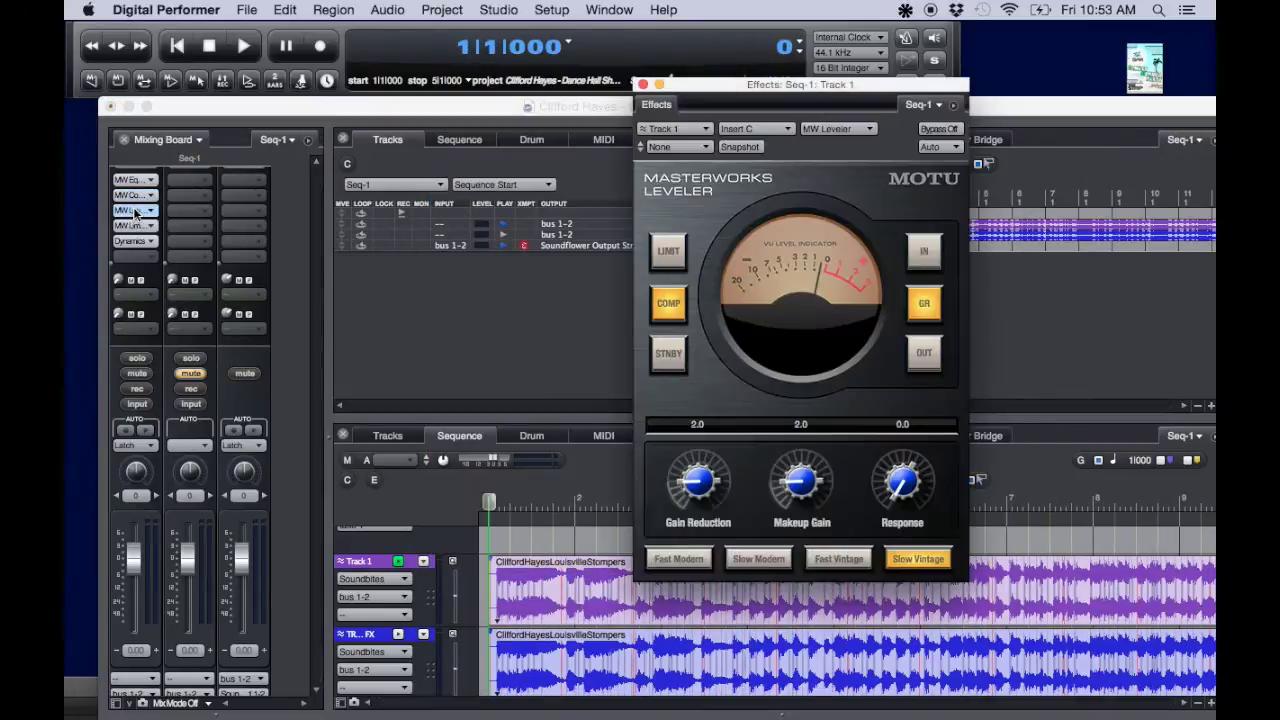
click(177, 46)
click(908, 560)
click(667, 258)
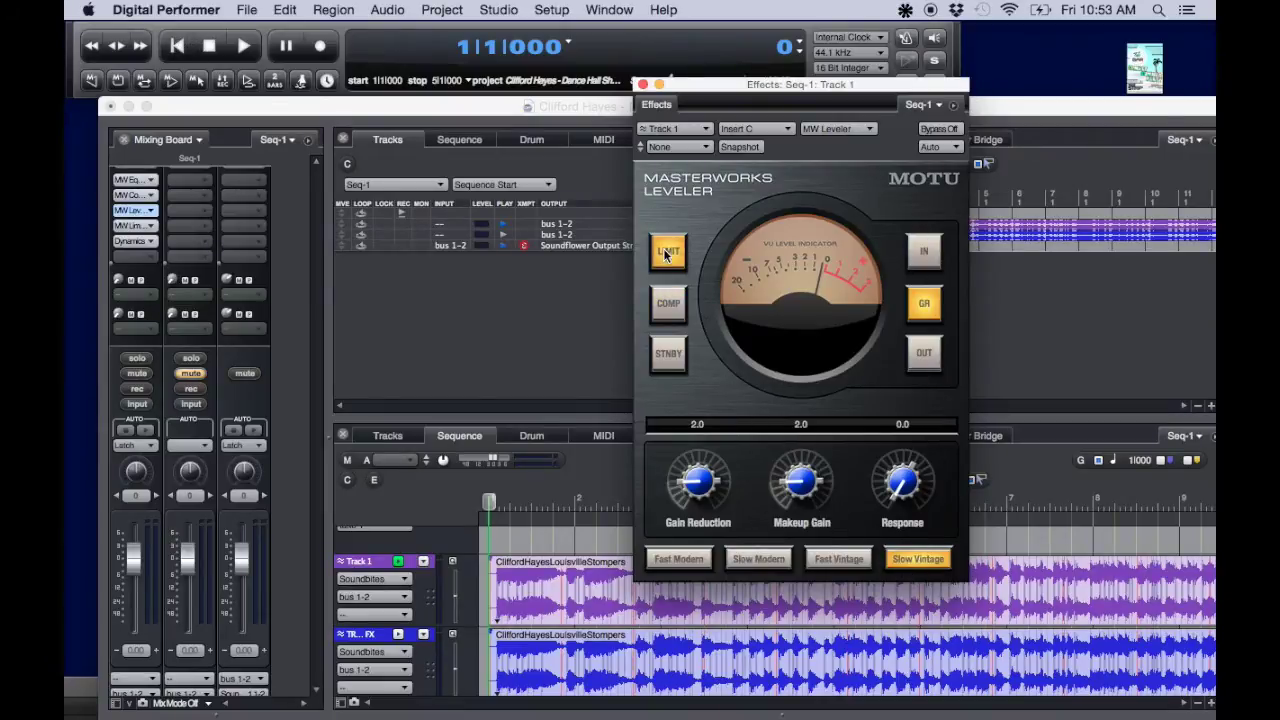
click(670, 305)
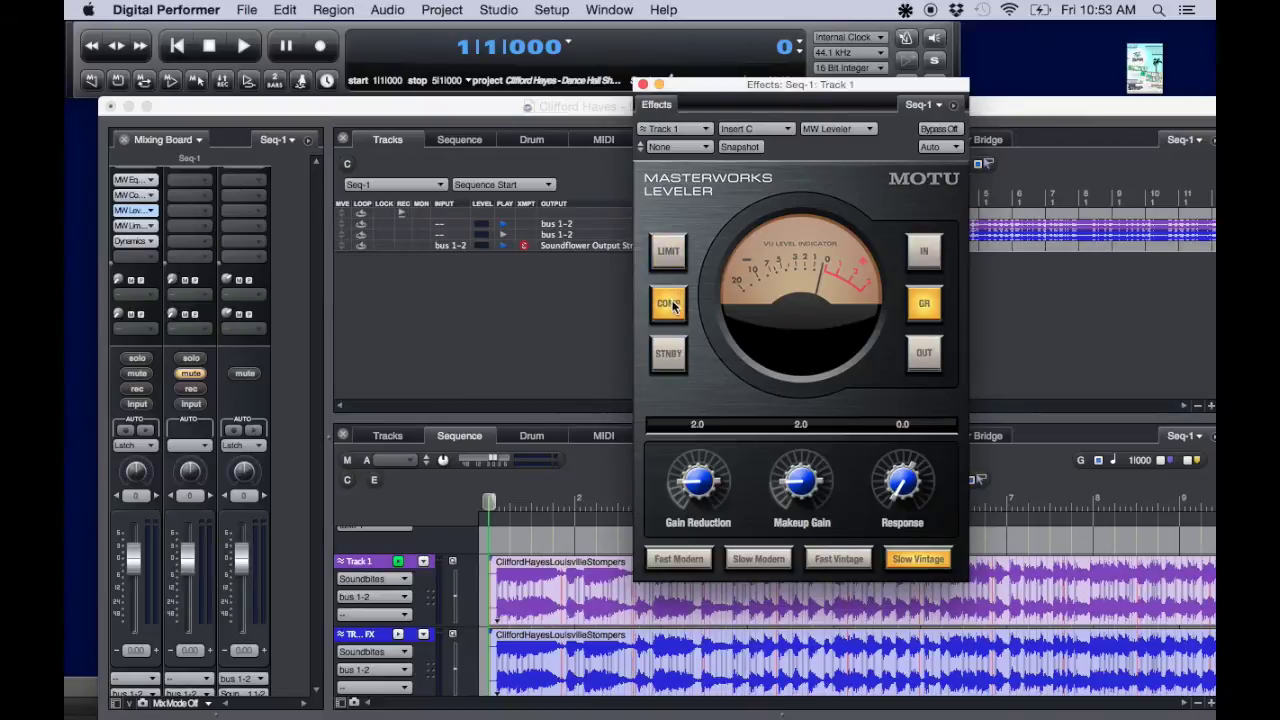
key(space)
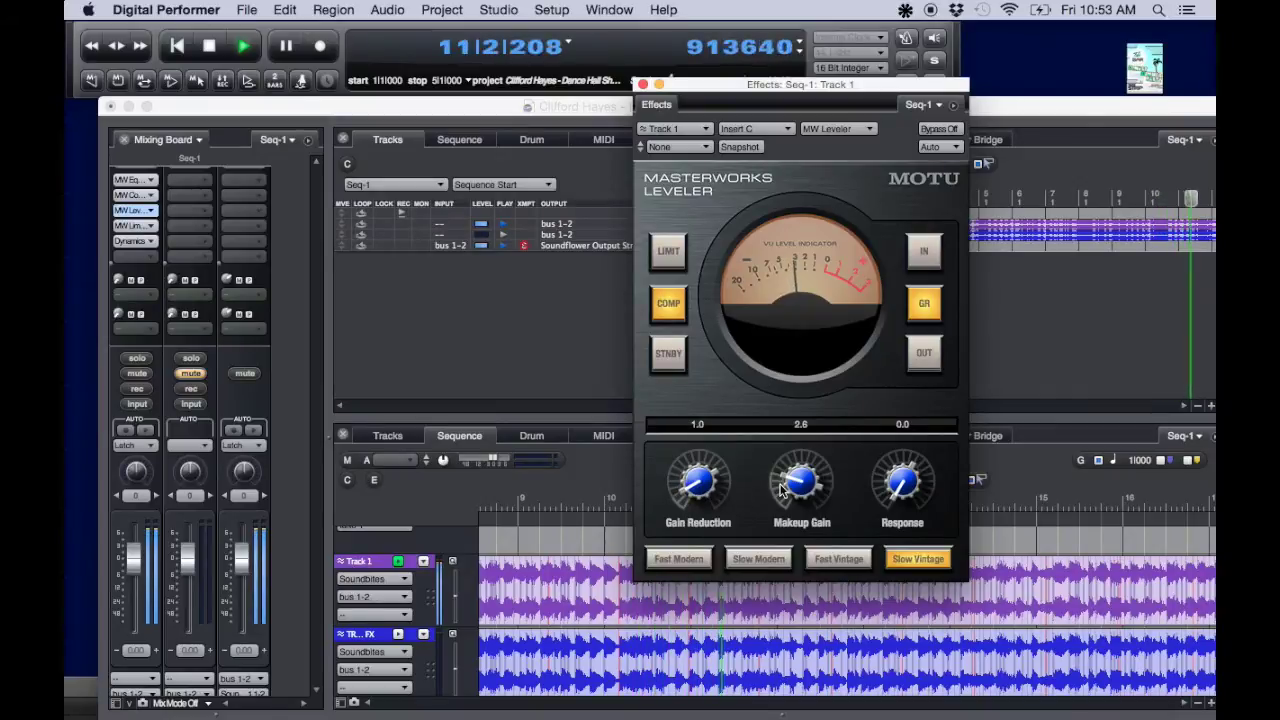
- Tune the leveler to 1.9 gain reduction, 7.0 response and 1.6 makeup gain, A/B-ing against bypass
mouse_move(782, 487)
mouse_down()
mouse_move(782, 452)
mouse_move(782, 512)
mouse_up()
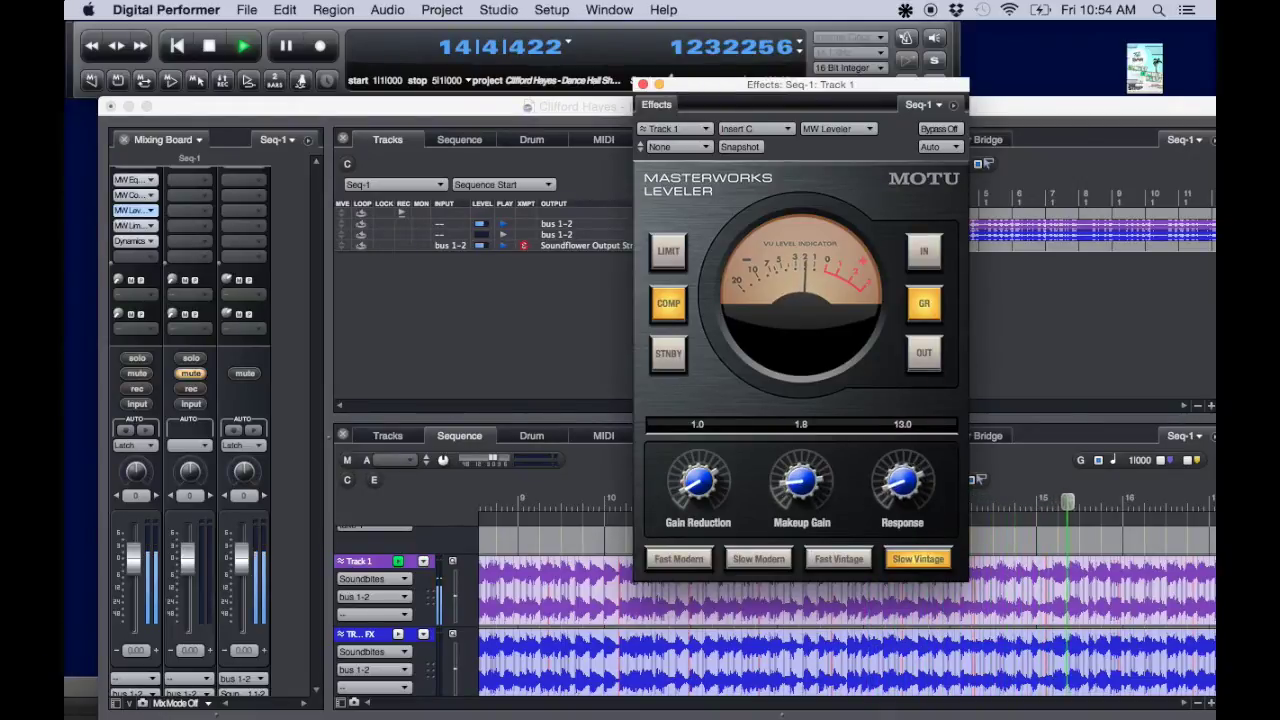
drag(902, 482, 926, 492)
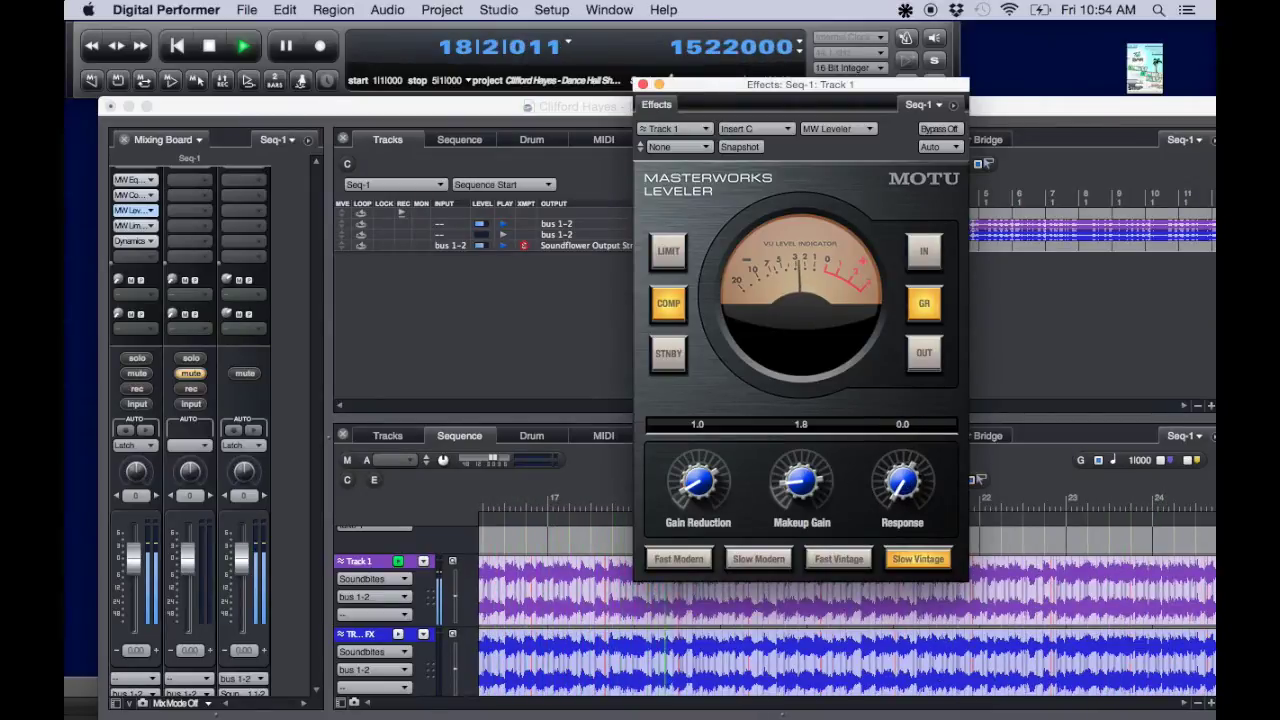
drag(698, 482, 698, 462)
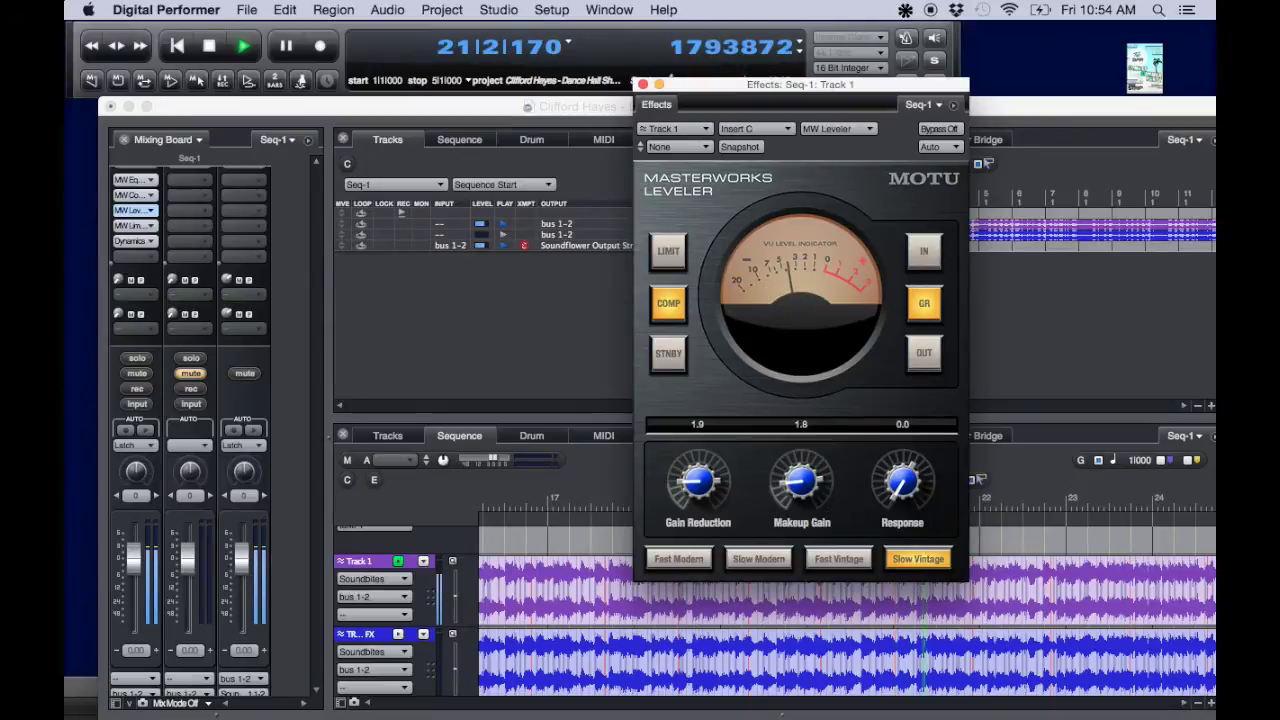
mouse_move(800, 482)
mouse_down()
mouse_move(800, 462)
mouse_move(800, 473)
mouse_up()
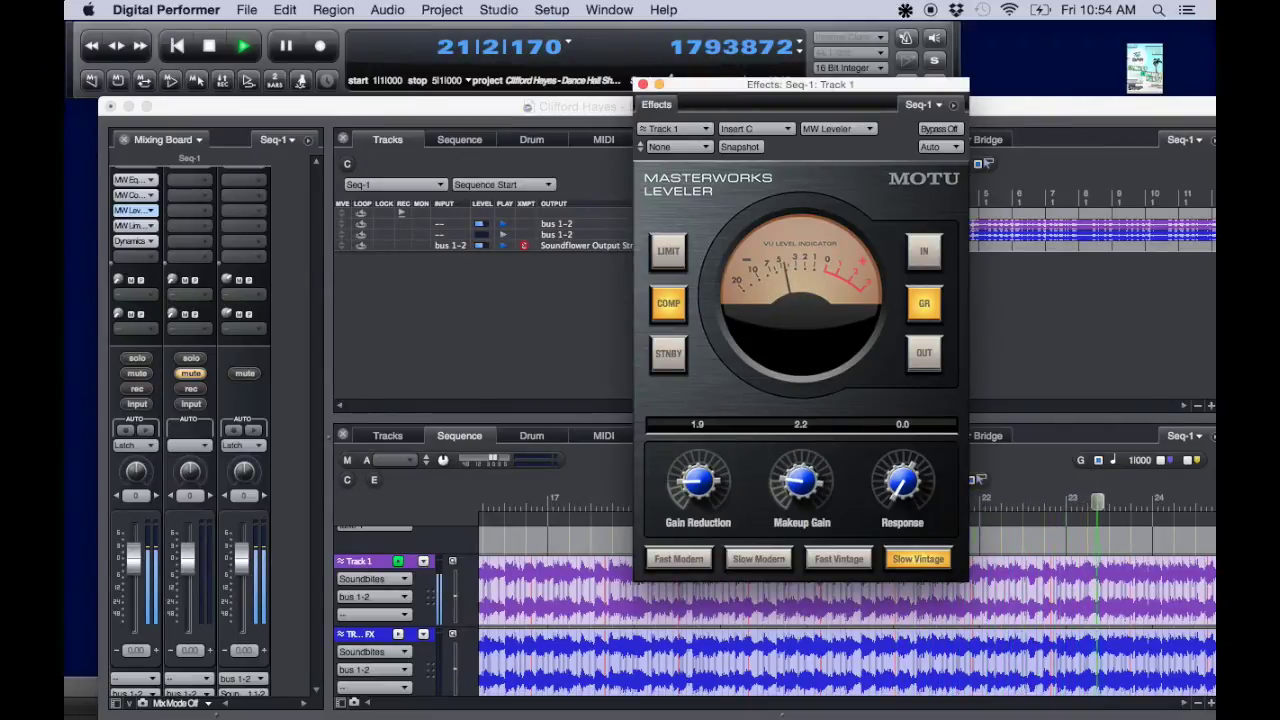
drag(800, 473, 800, 483)
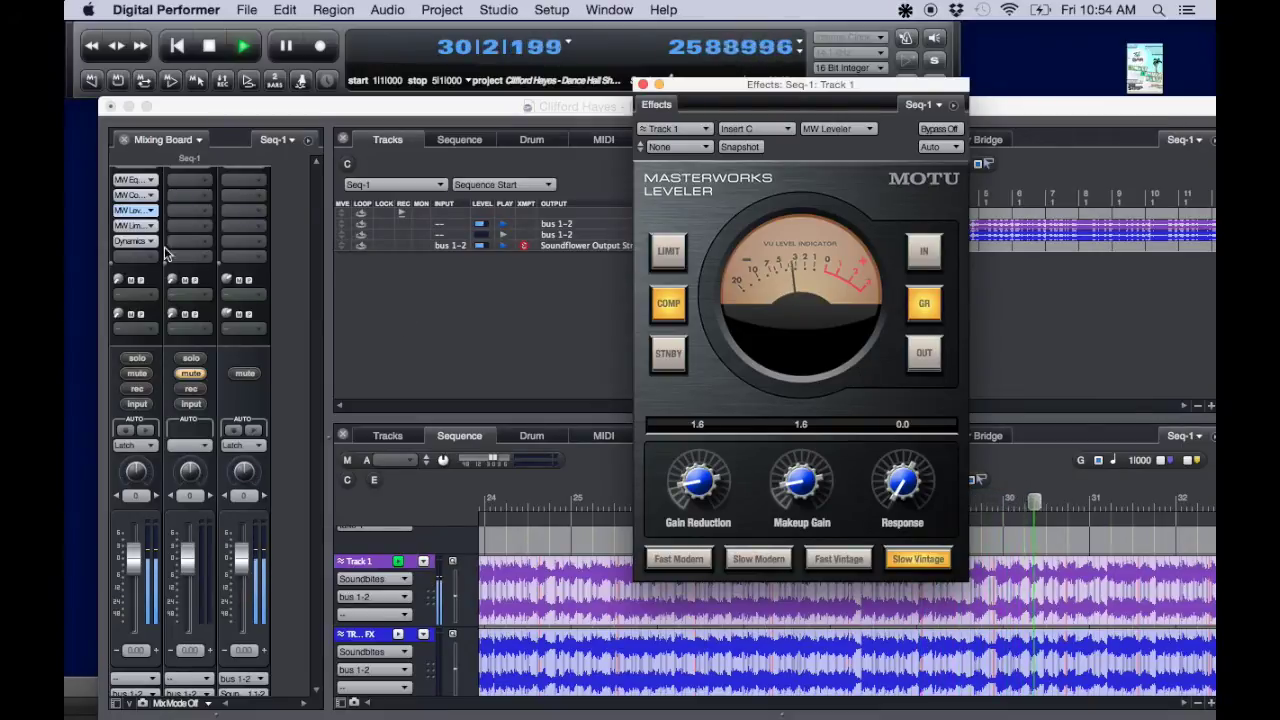
click(936, 130)
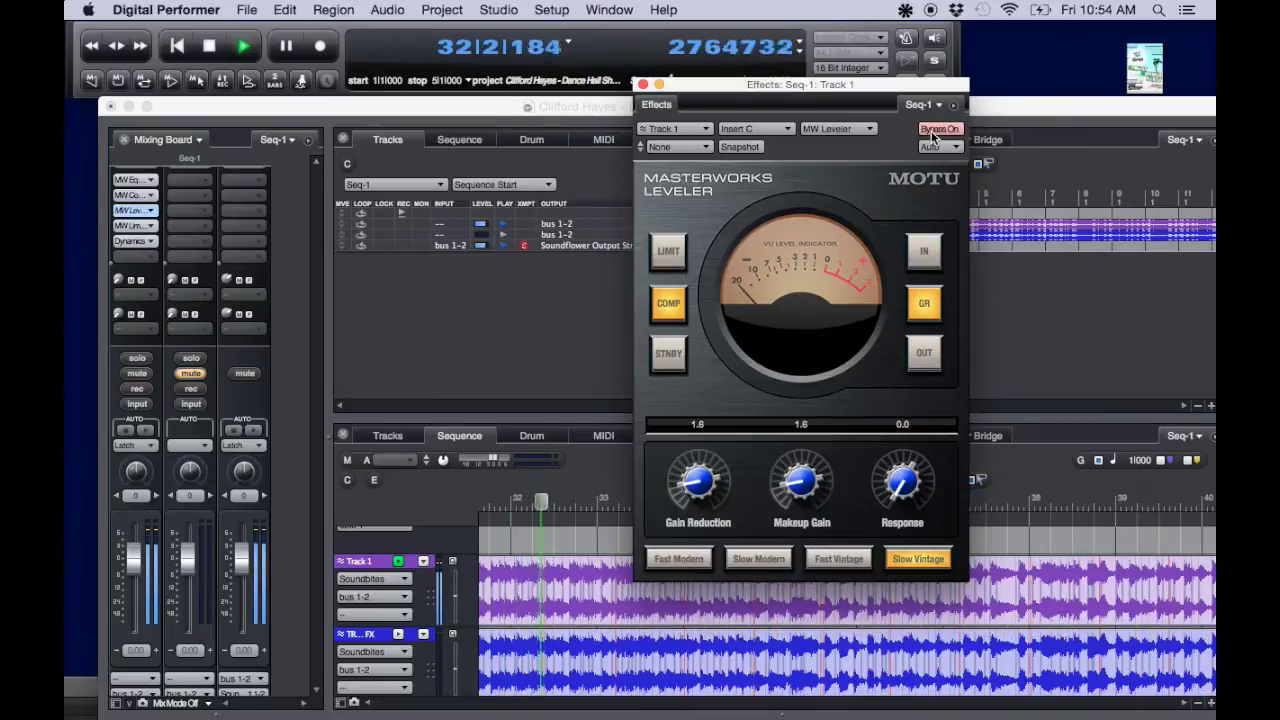
click(936, 130)
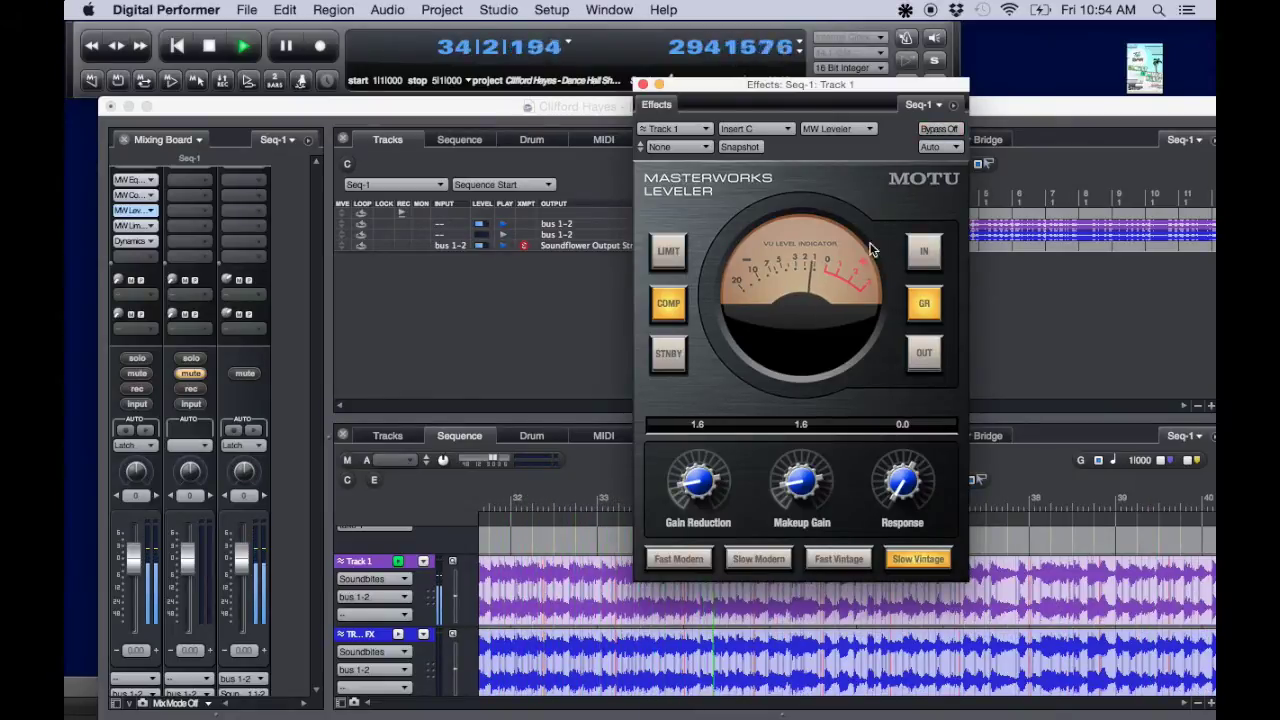
right_click(846, 268)
click(865, 200)
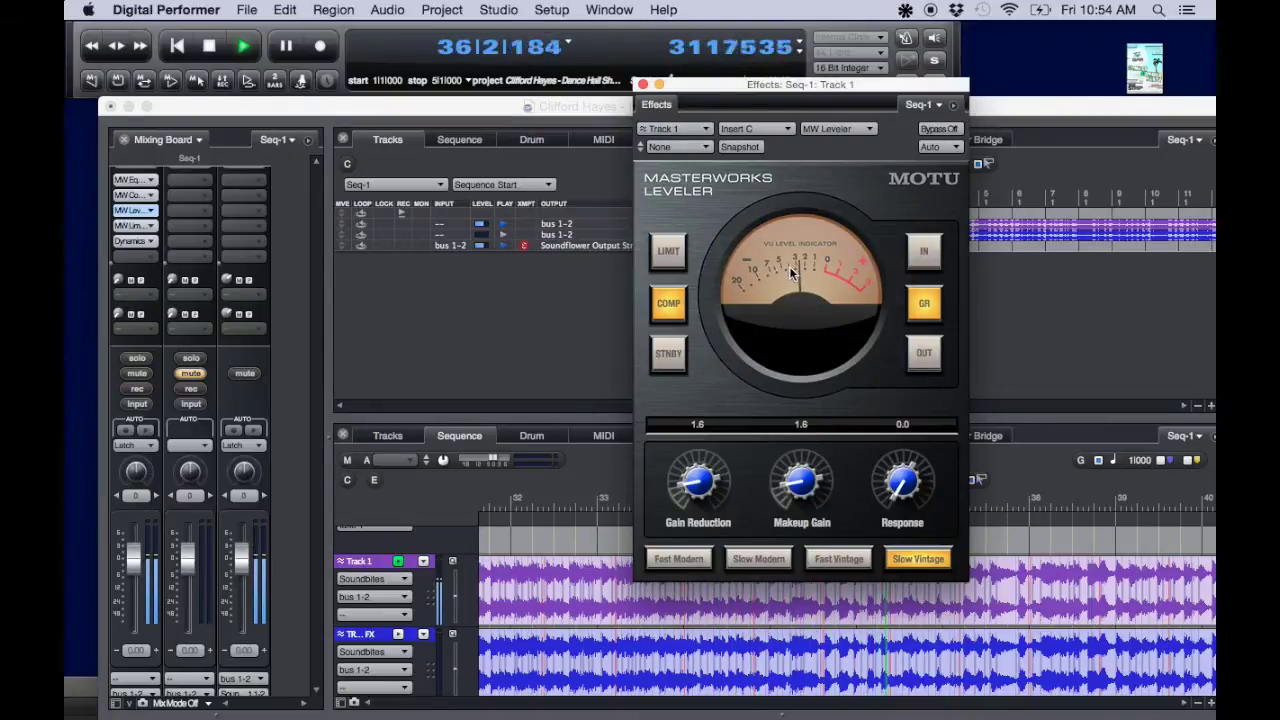
mouse_move(902, 482)
mouse_down()
mouse_move(902, 462)
mouse_move(902, 500)
mouse_up()
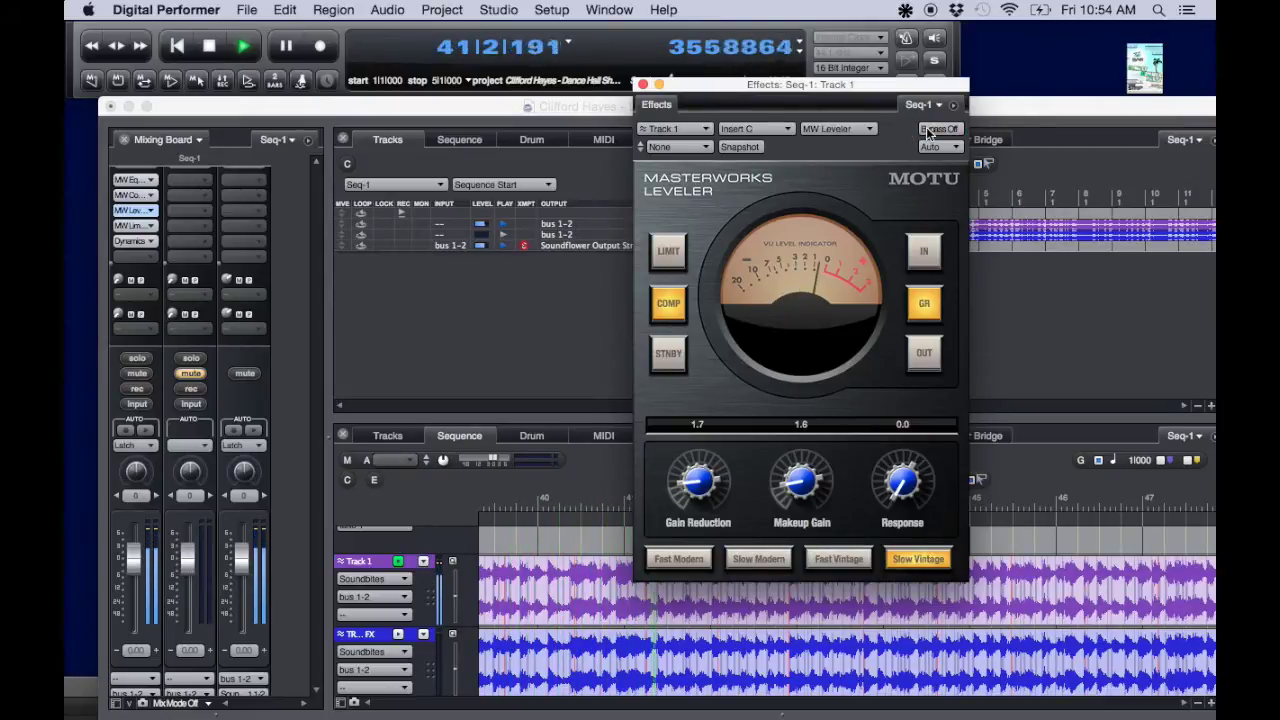
- Close the leveler window and open Track 1's MasterWorks Limiter settings
click(643, 84)
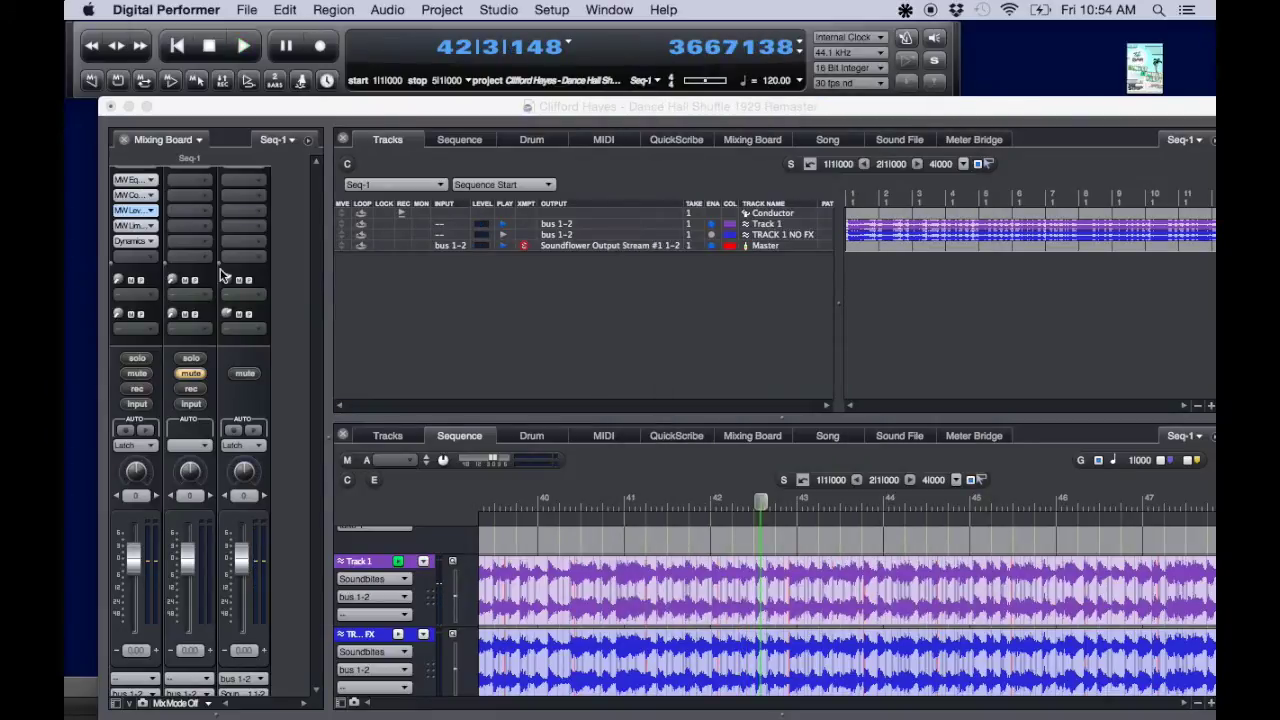
click(138, 226)
click(116, 228)
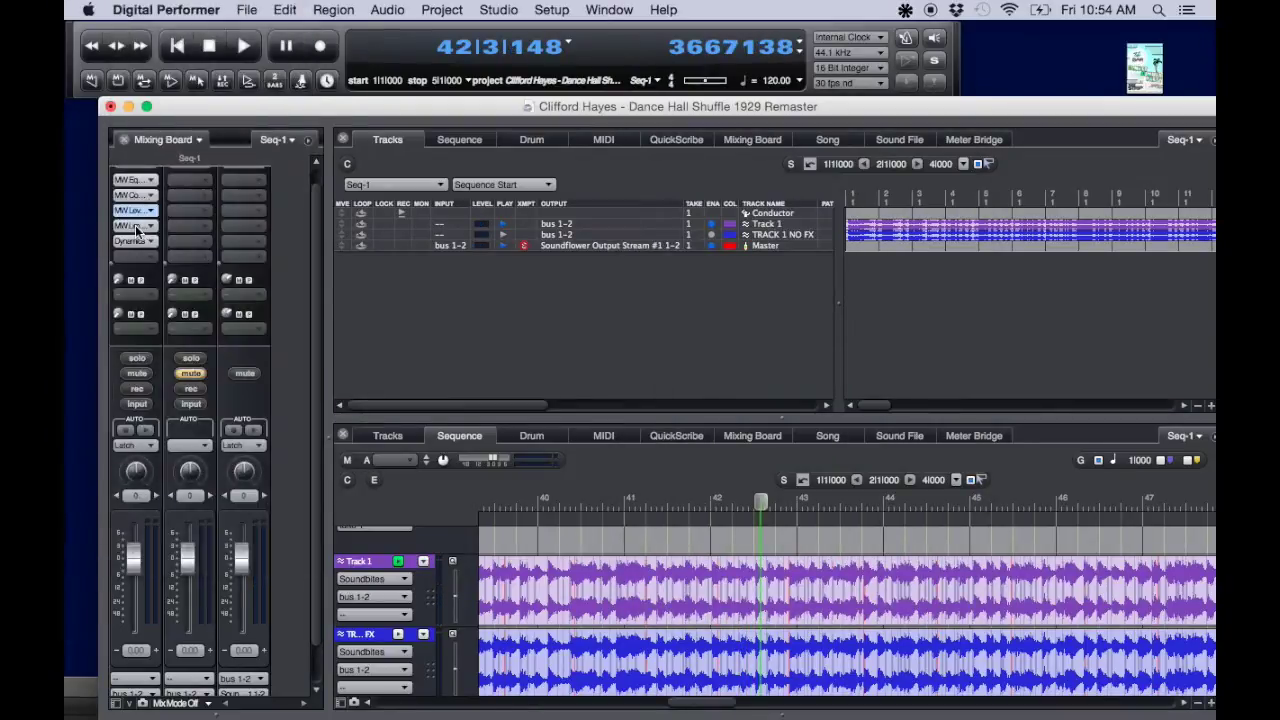
click(139, 230)
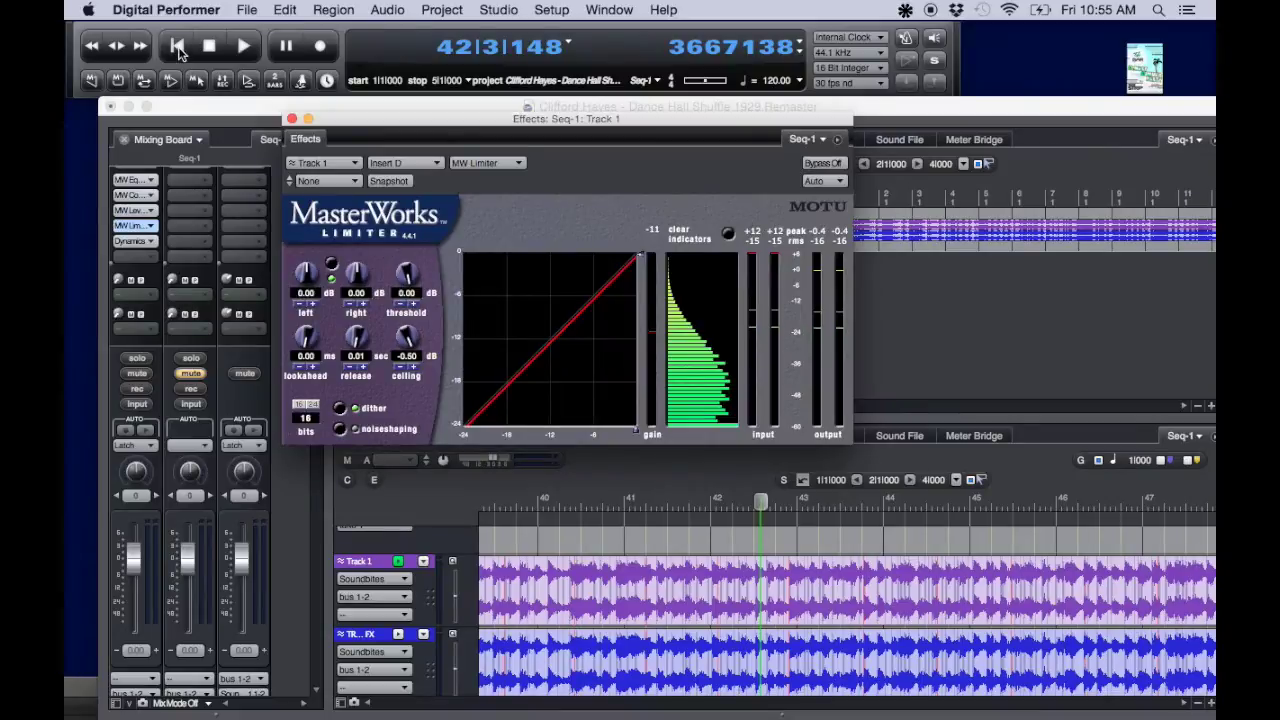
- Play from the sequence start and reset the limiter lookahead to 0.00 ms
click(177, 46)
key(space)
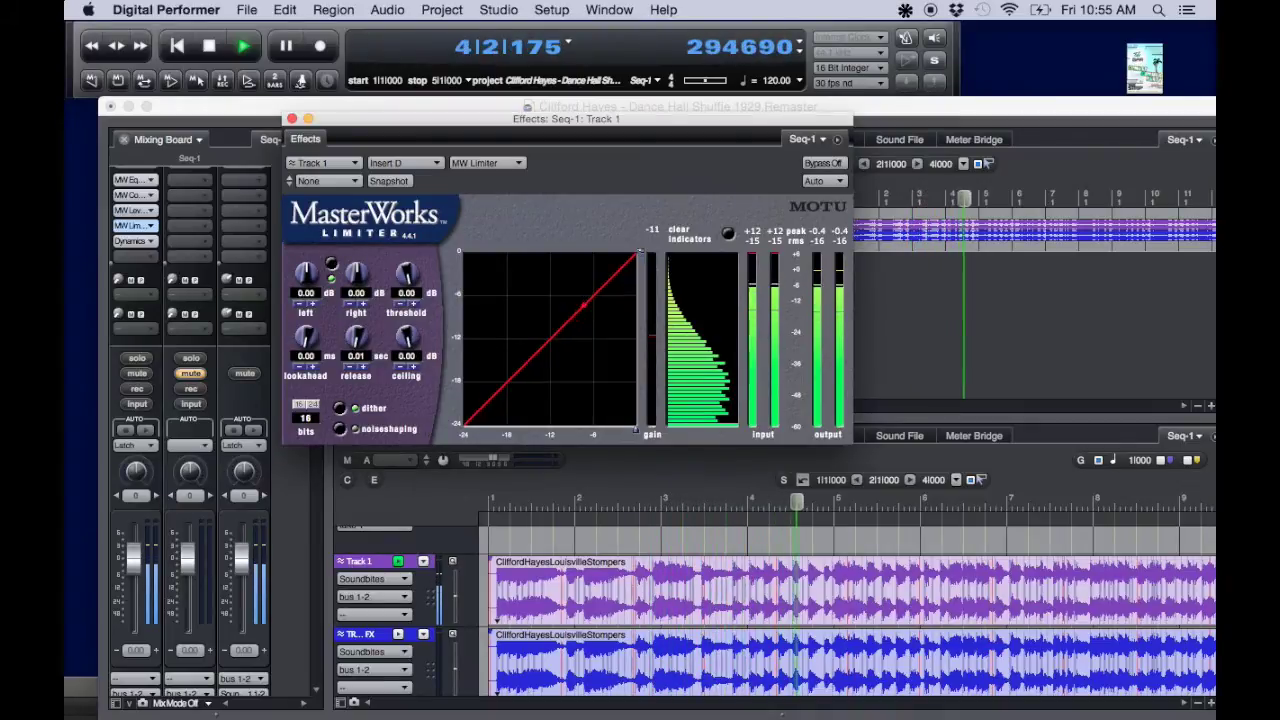
drag(305, 337, 305, 318)
alt+click(305, 337)
- Try linked gain at 2.40 and 4.00 dB, settling on 6.40 dB, and clear held peaks
drag(305, 272, 305, 250)
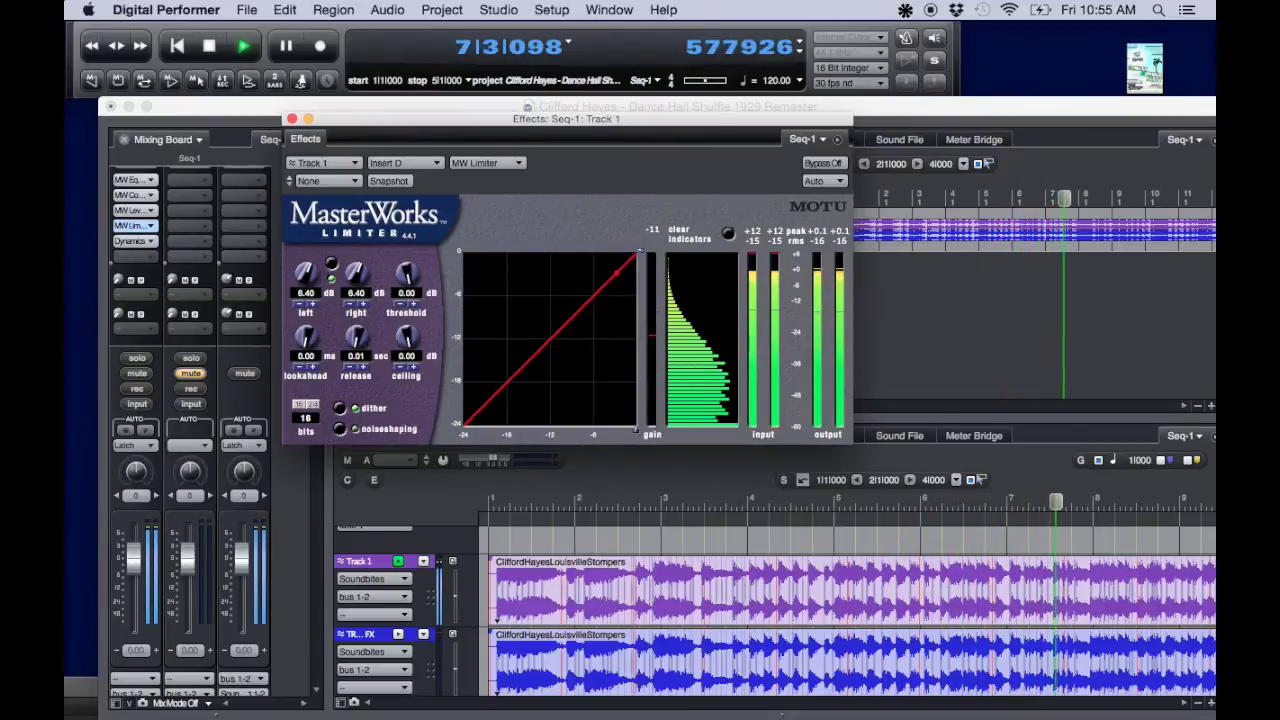
drag(305, 272, 305, 290)
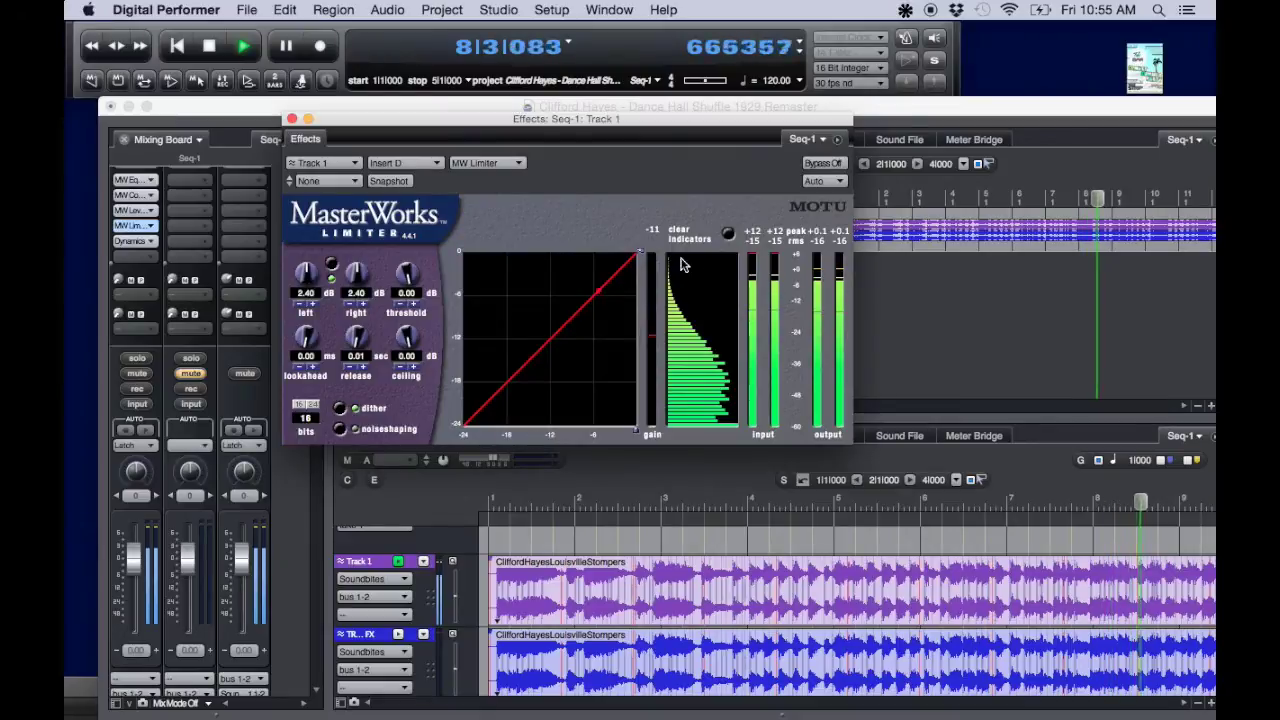
click(753, 237)
click(786, 237)
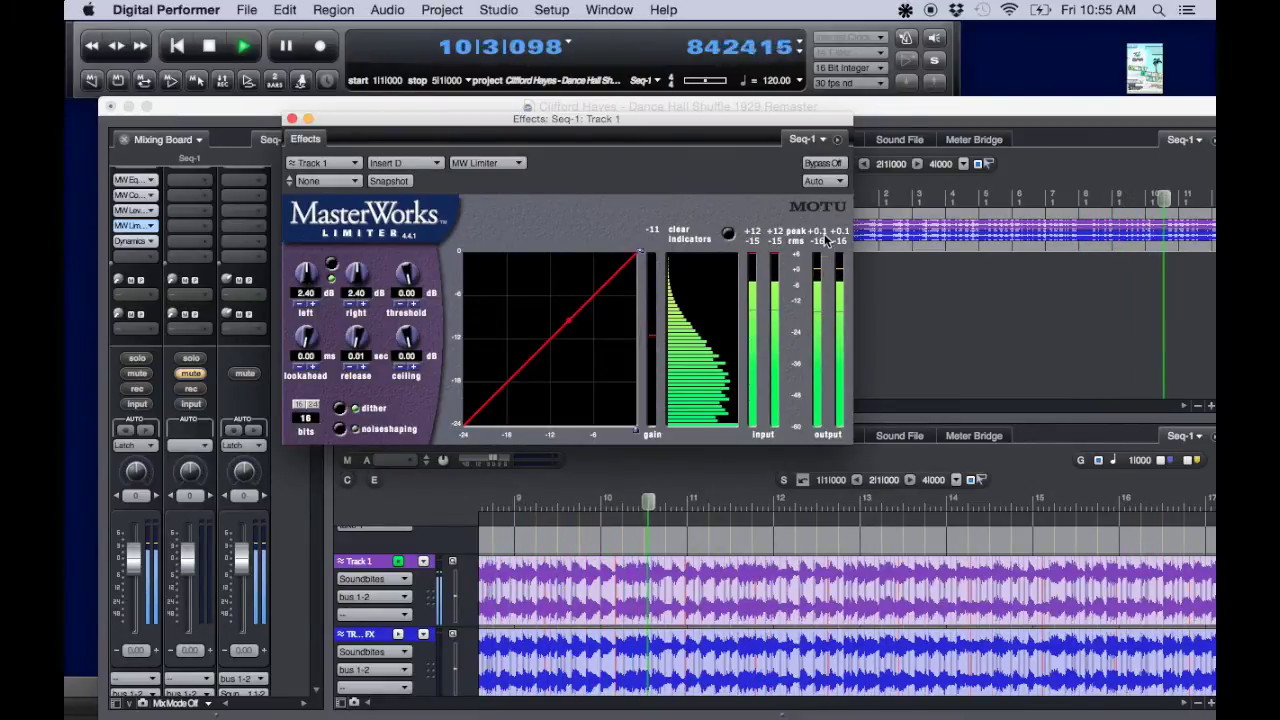
drag(305, 290, 305, 272)
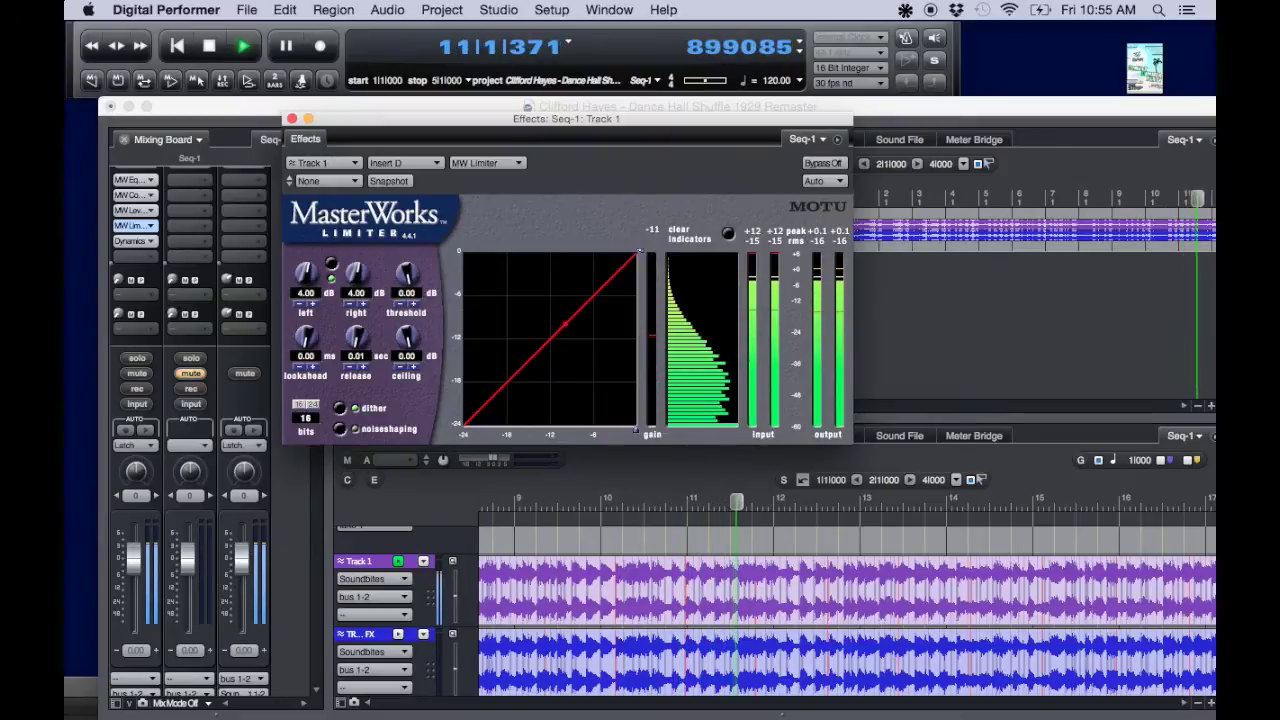
drag(355, 280, 378, 297)
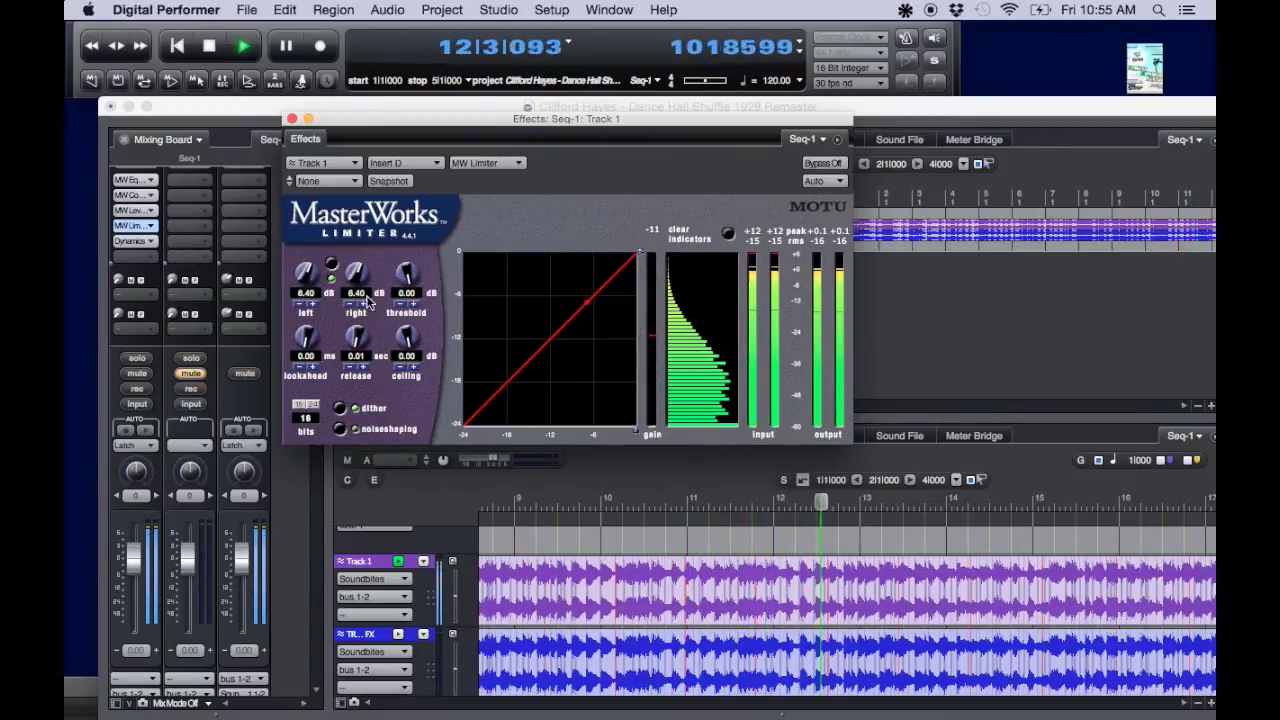
mouse_move(636, 430)
mouse_down()
mouse_move(568, 431)
mouse_move(636, 431)
mouse_up()
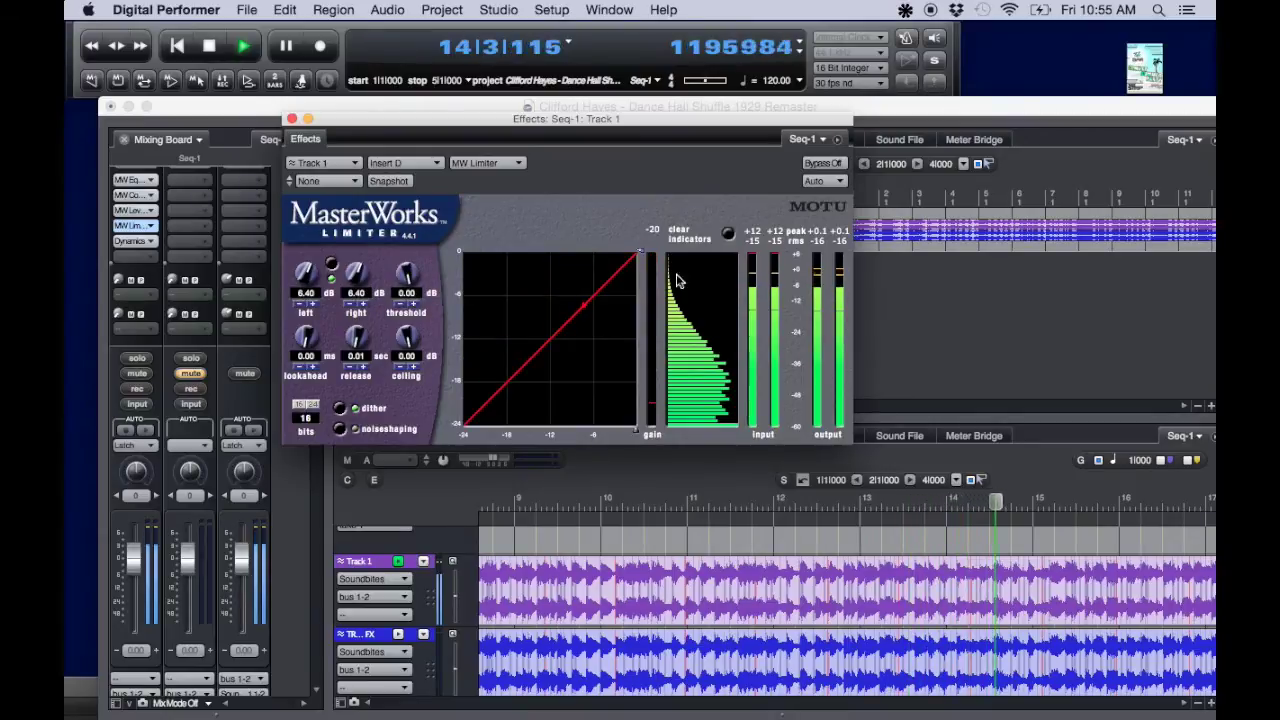
- Audition several linked gain levels, then enter 5 for 5.00 dB left/right gain and stop playback
click(729, 234)
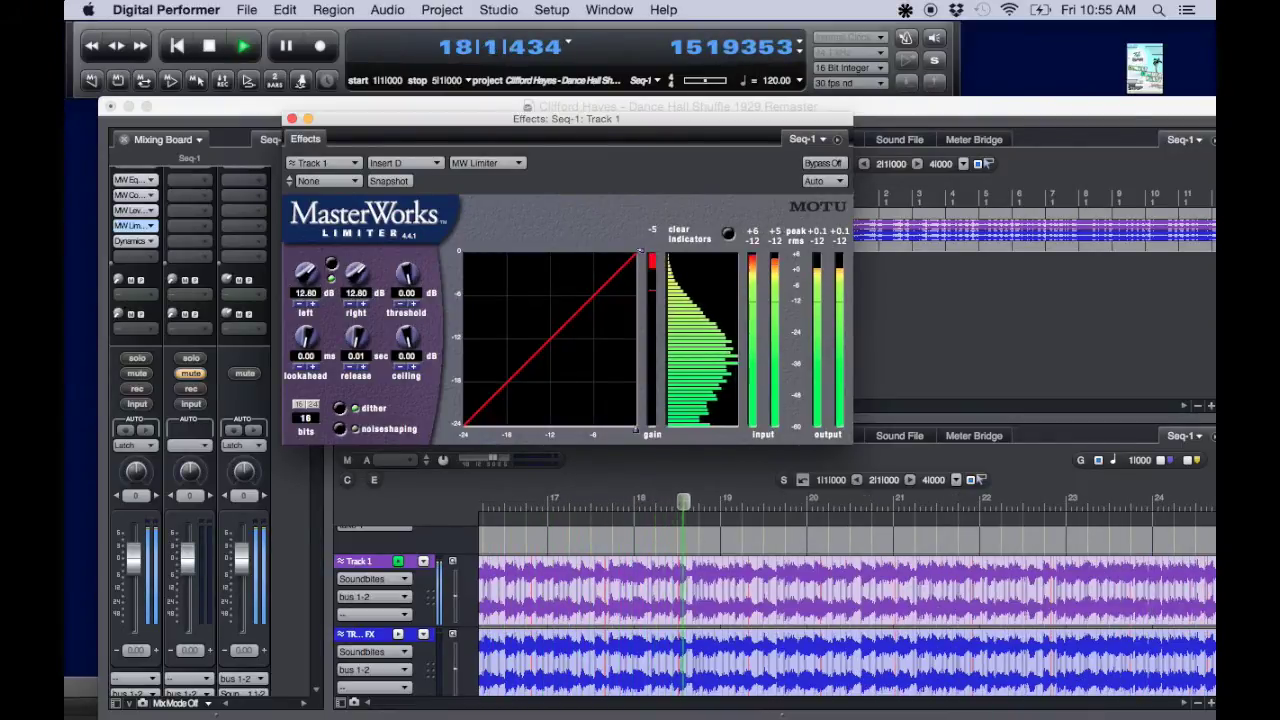
drag(305, 272, 312, 300)
click(793, 238)
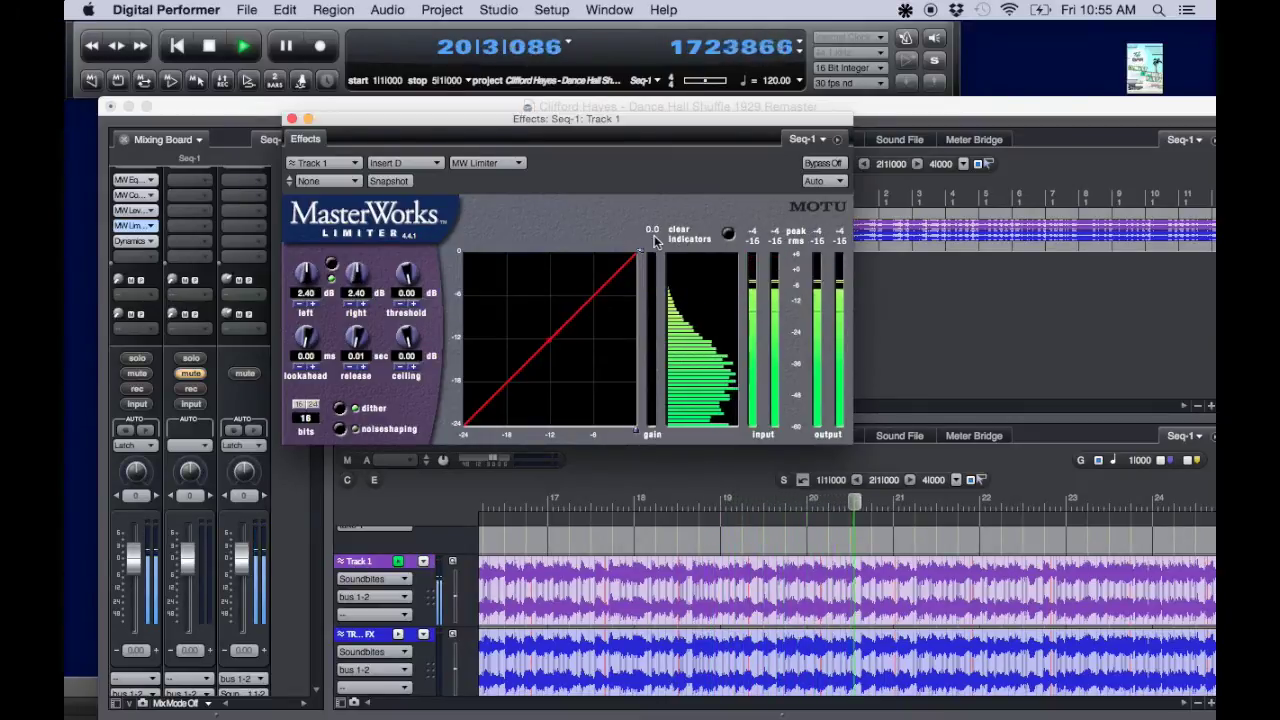
drag(305, 272, 305, 262)
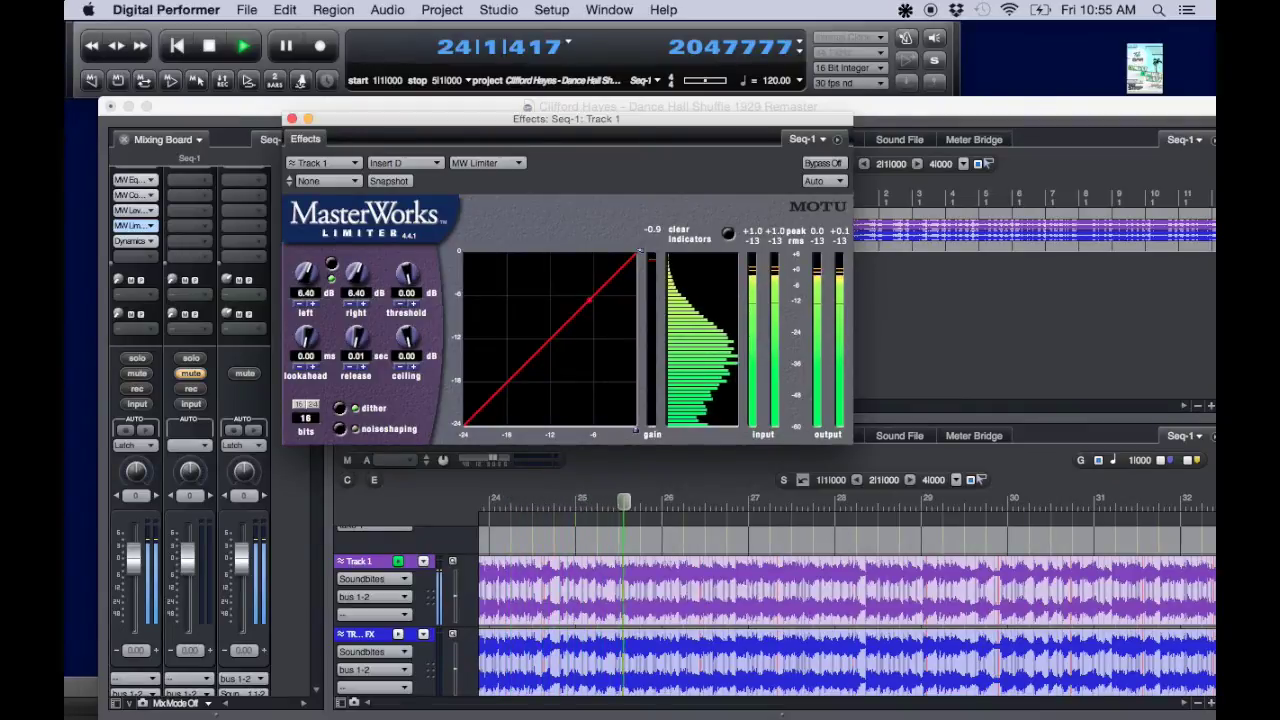
click(701, 233)
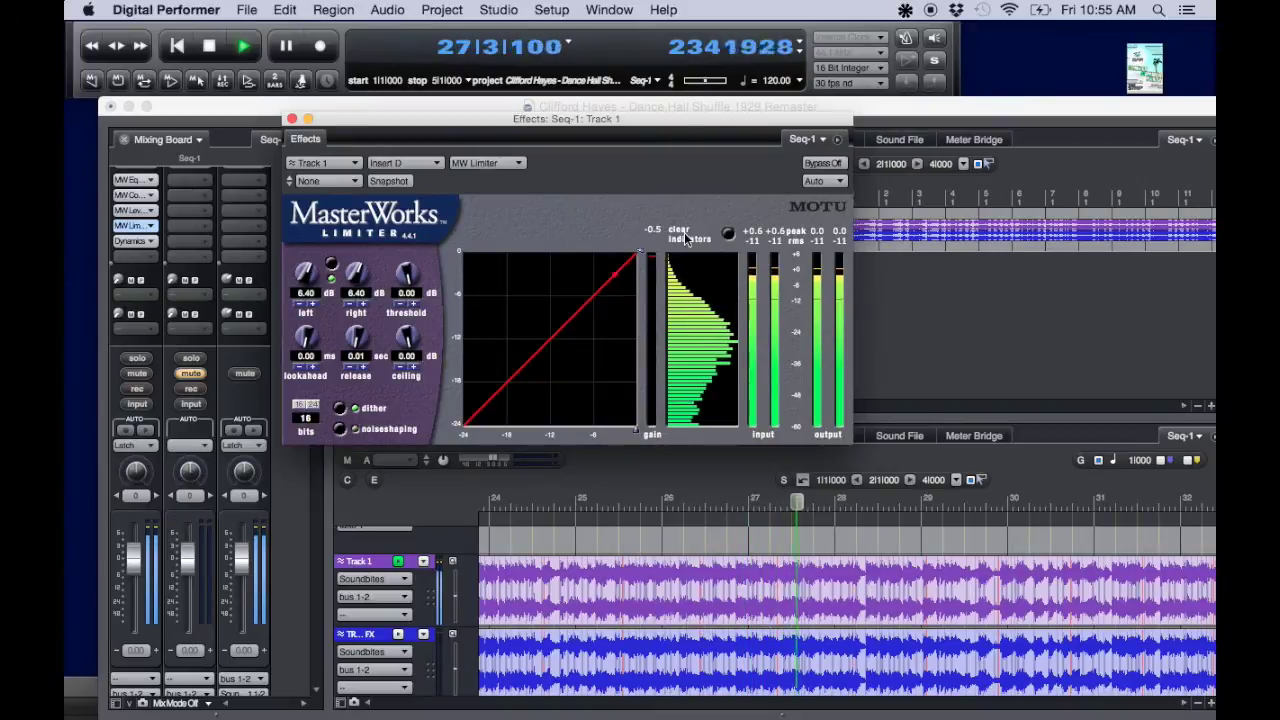
click(310, 293)
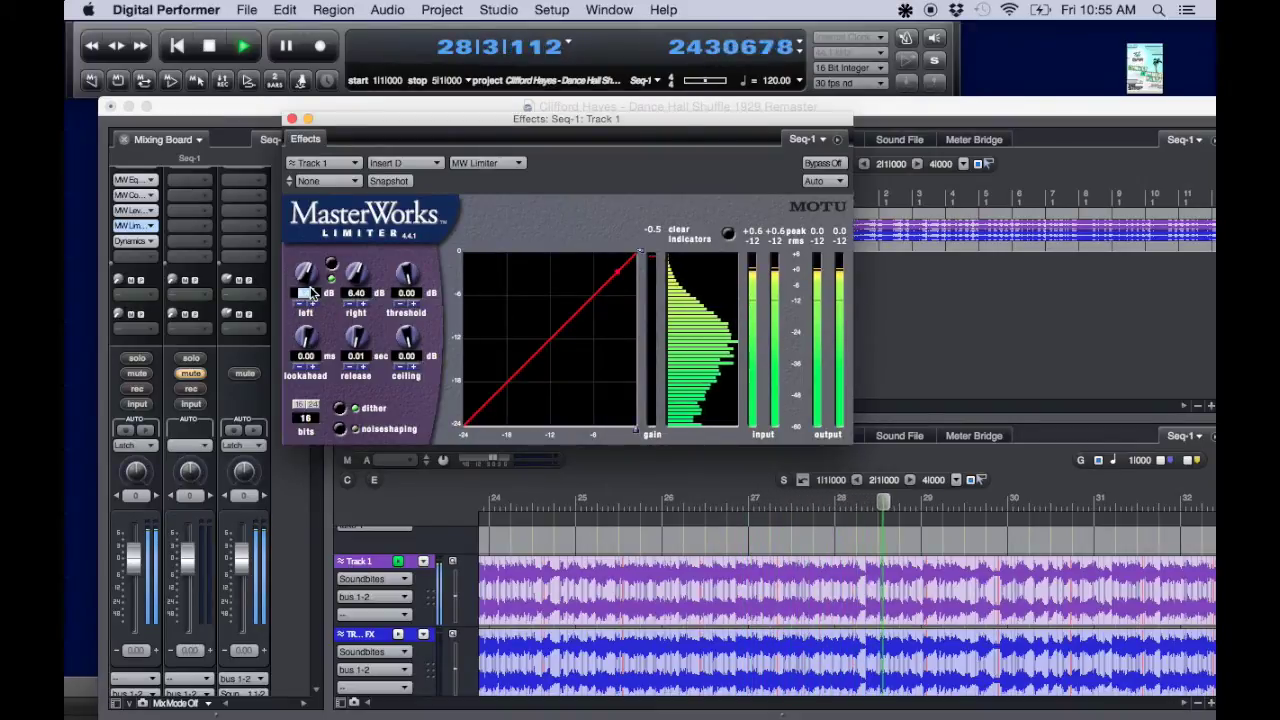
text(5)
key(Return)
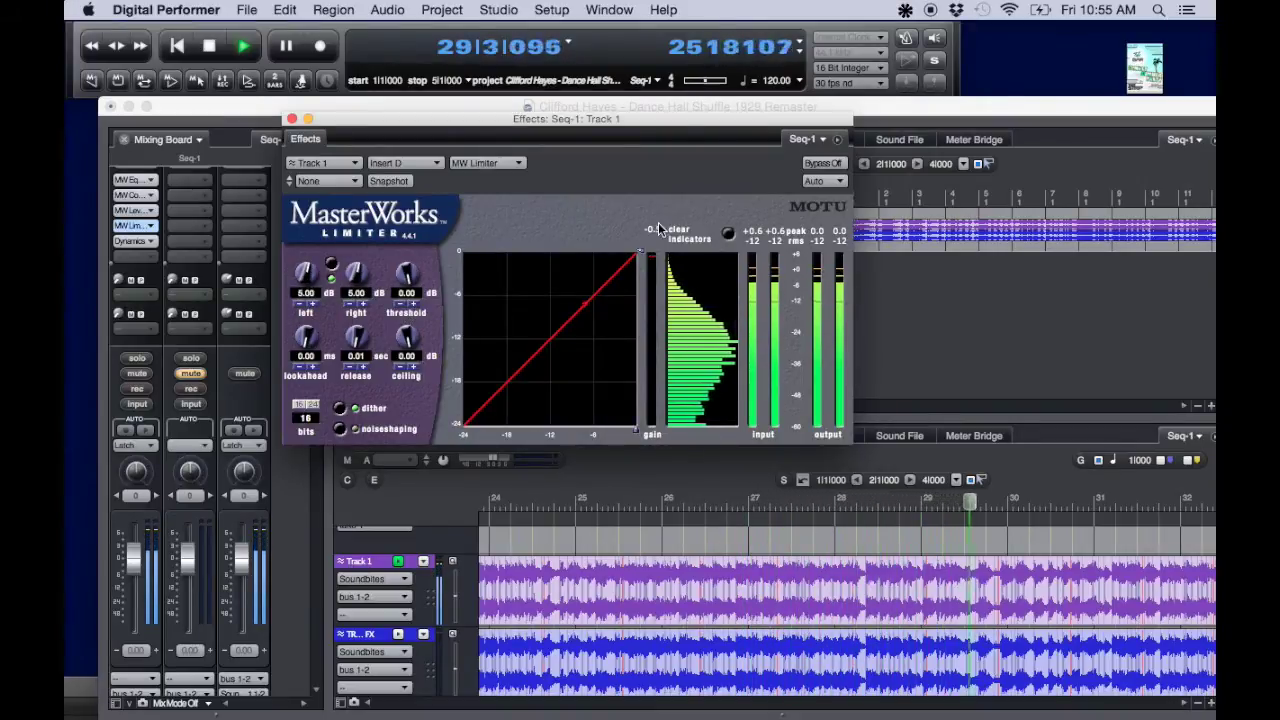
key(space)
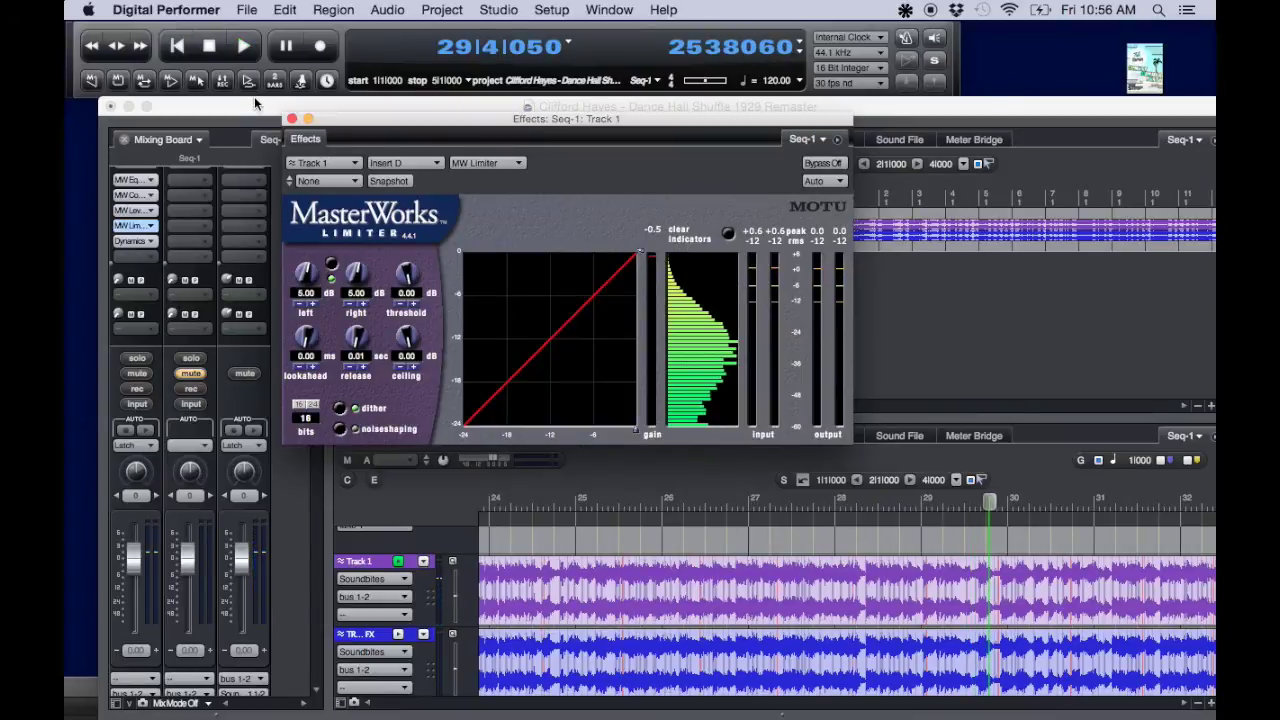
- Reopen the MasterWorks Limiter window and play from the sequence start
drag(254, 103, 294, 157)
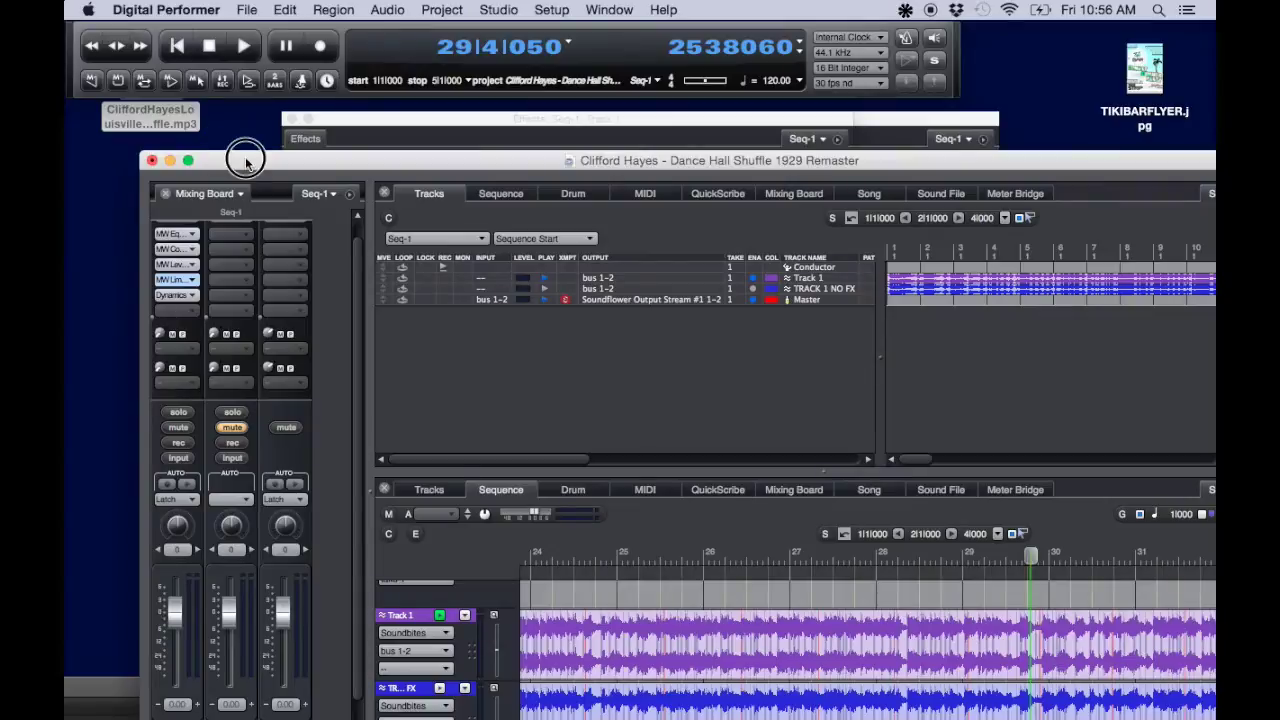
drag(246, 162, 217, 112)
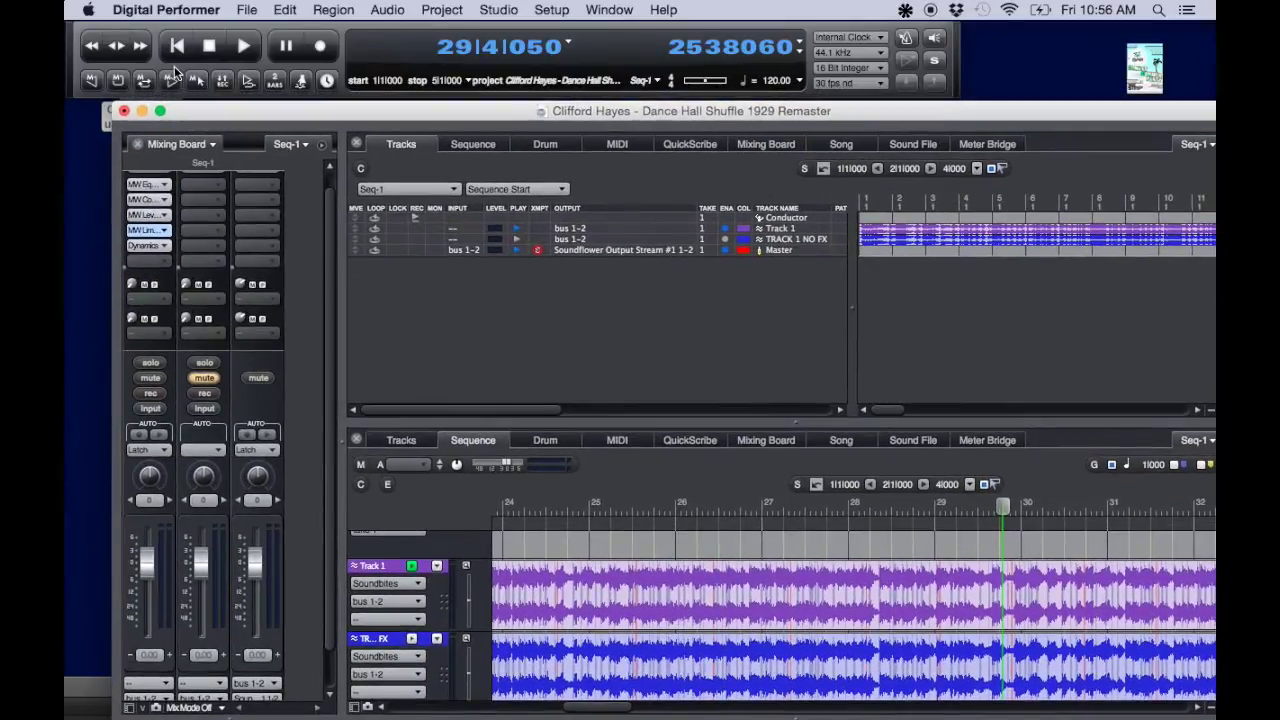
click(176, 46)
double_click(146, 231)
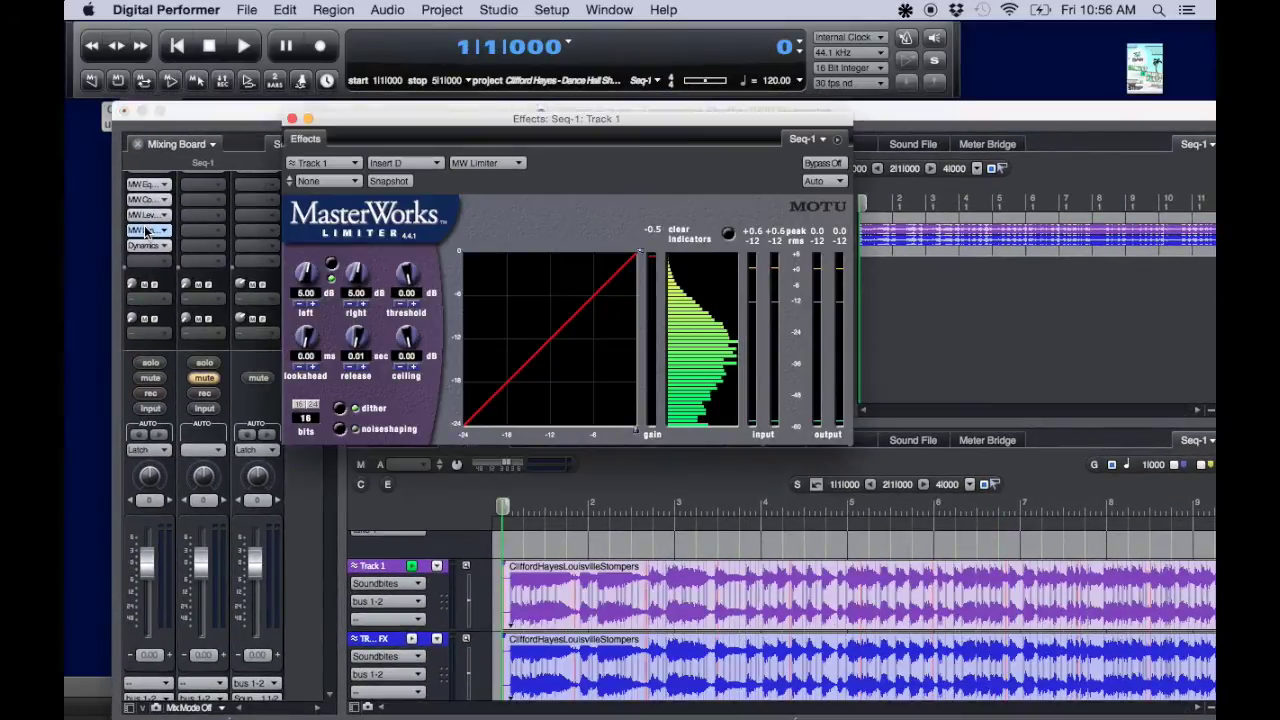
key(space)
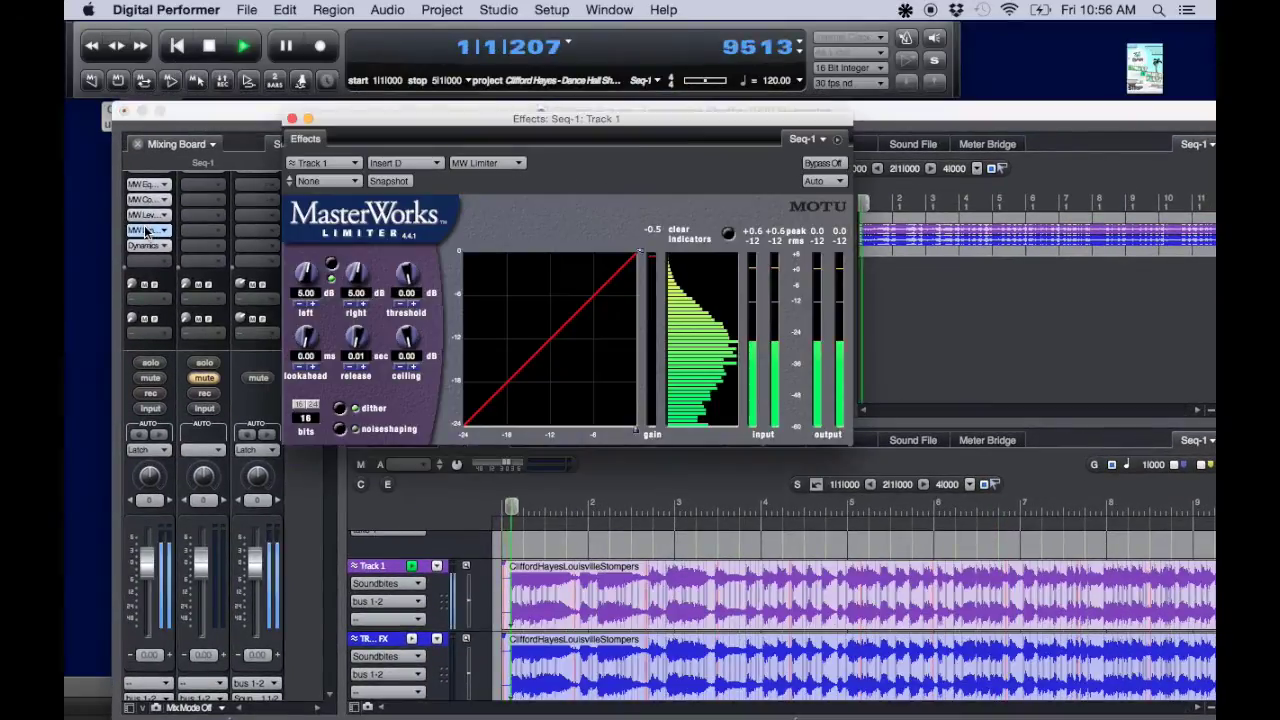
- Bypass and re-enable the limiter twice to compare, then rewind and open Track 1's Dynamics plug-in
click(825, 162)
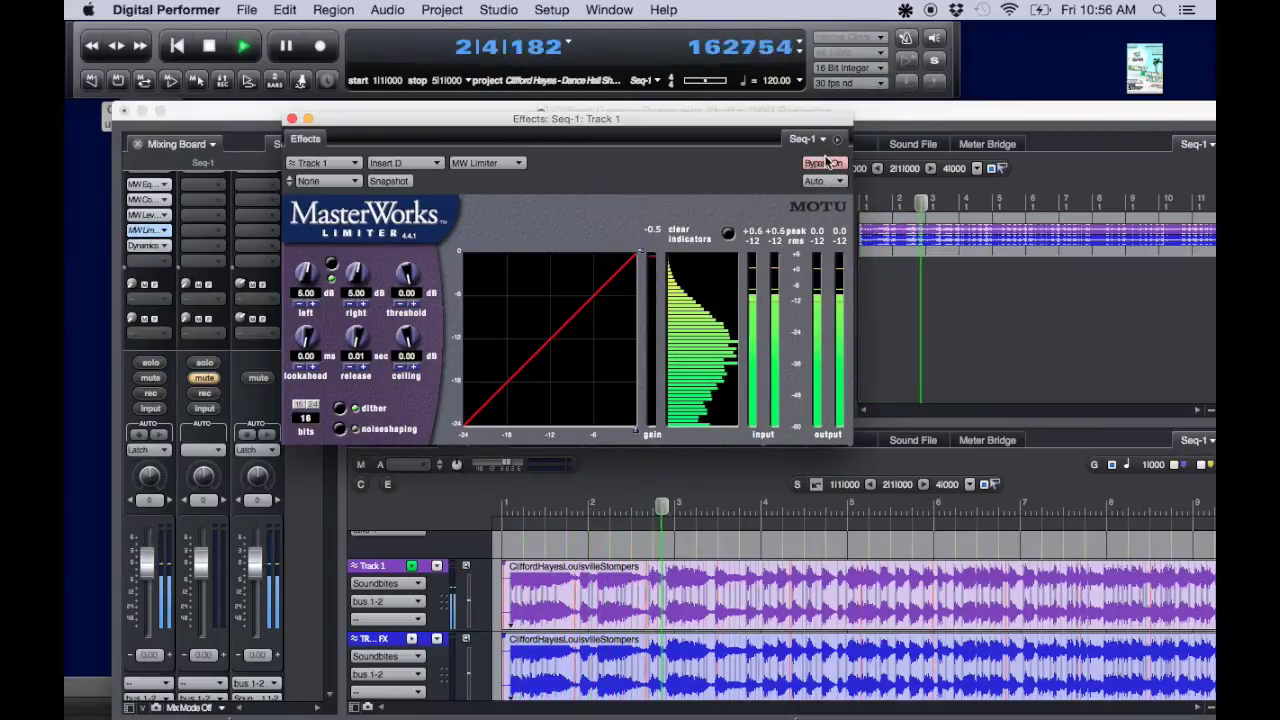
click(823, 163)
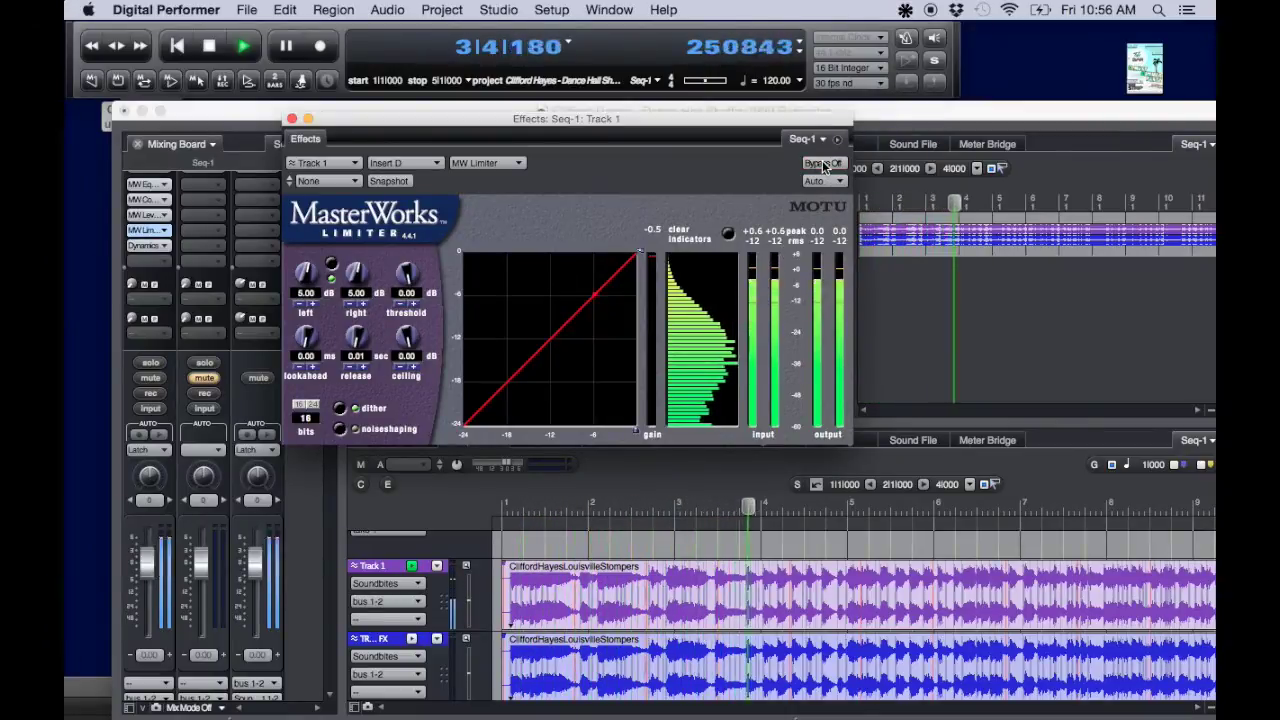
click(823, 163)
click(823, 164)
key(space)
click(176, 46)
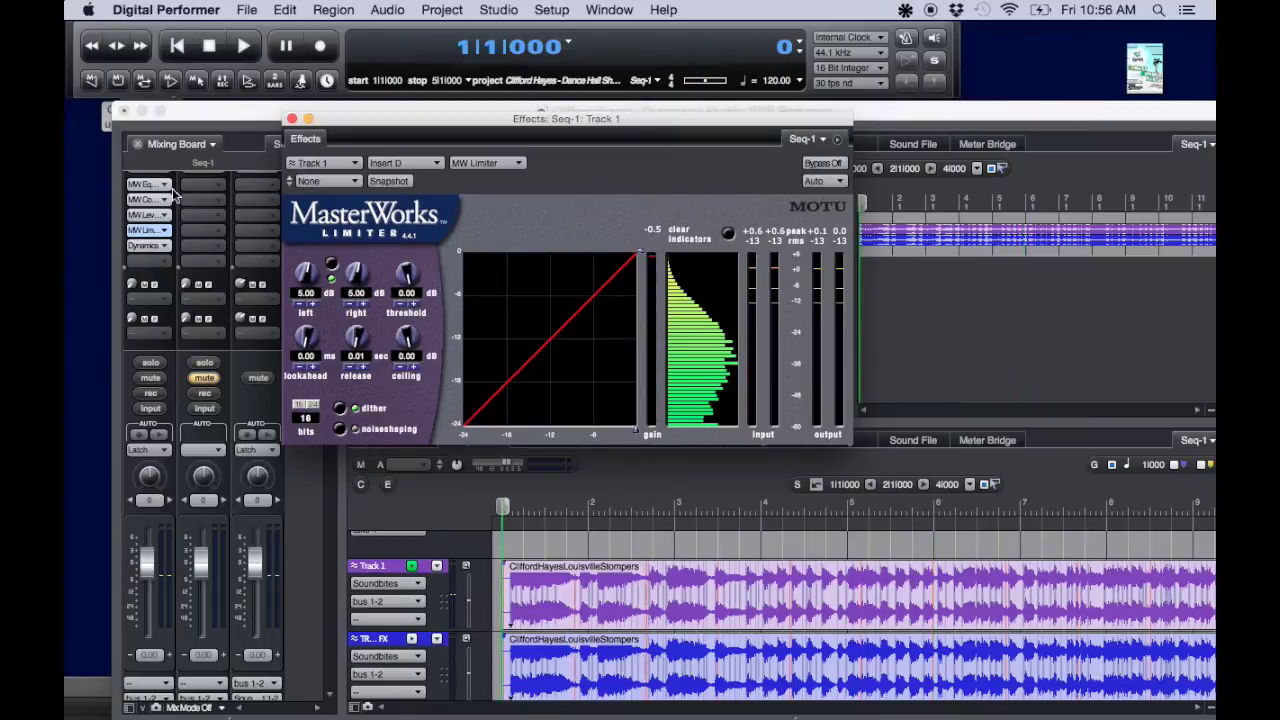
click(151, 250)
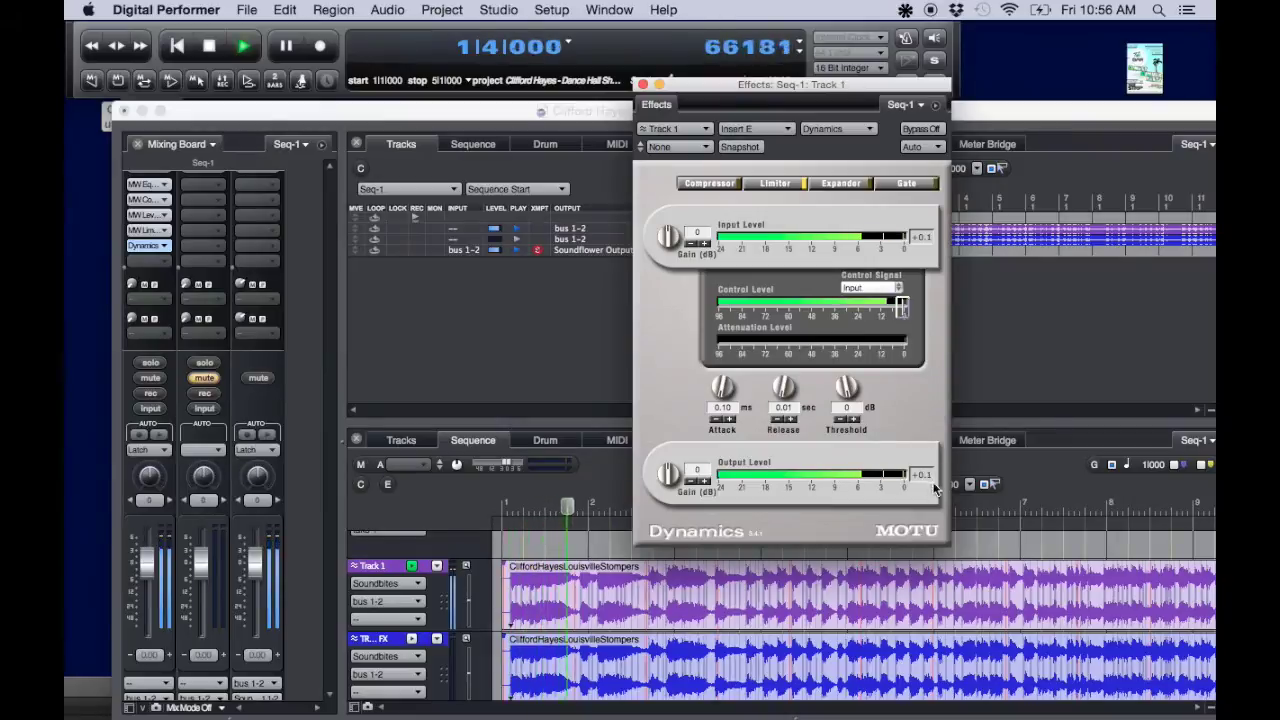
- Step the Dynamics output gain up 1 dB at a time to 3 dB, resetting peak readouts and bypass-comparing
drag(817, 84, 974, 46)
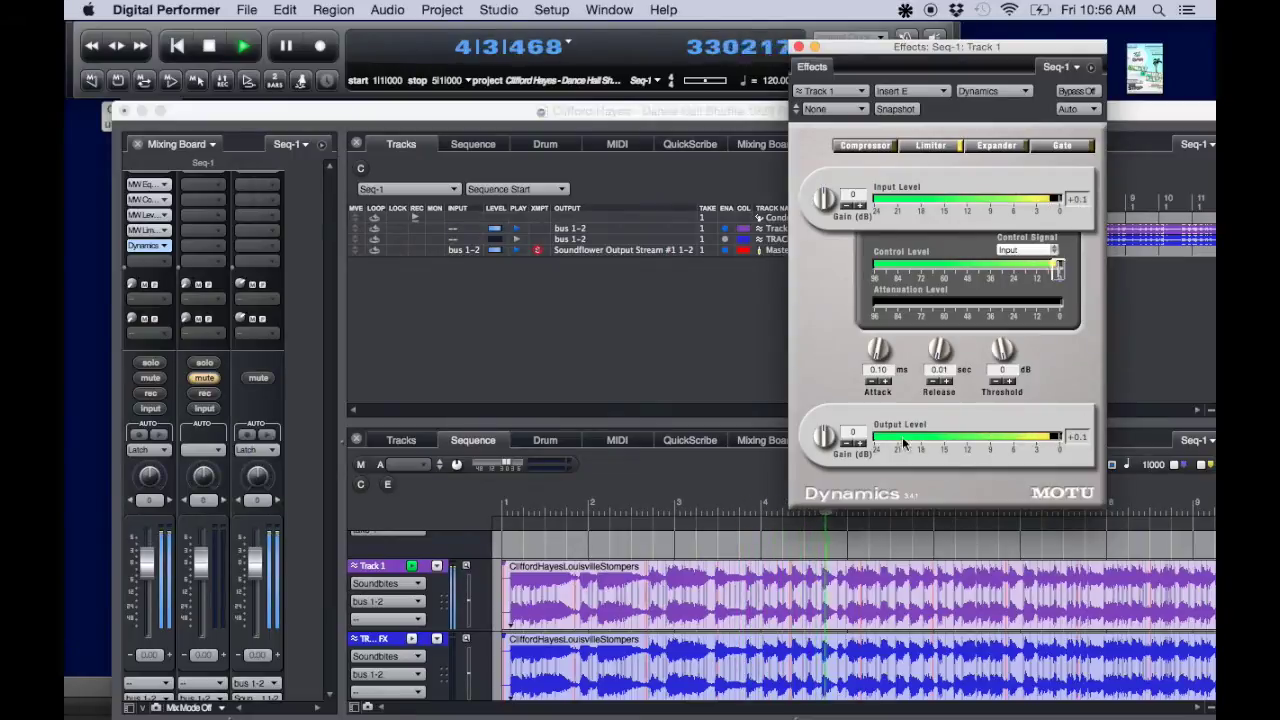
click(860, 444)
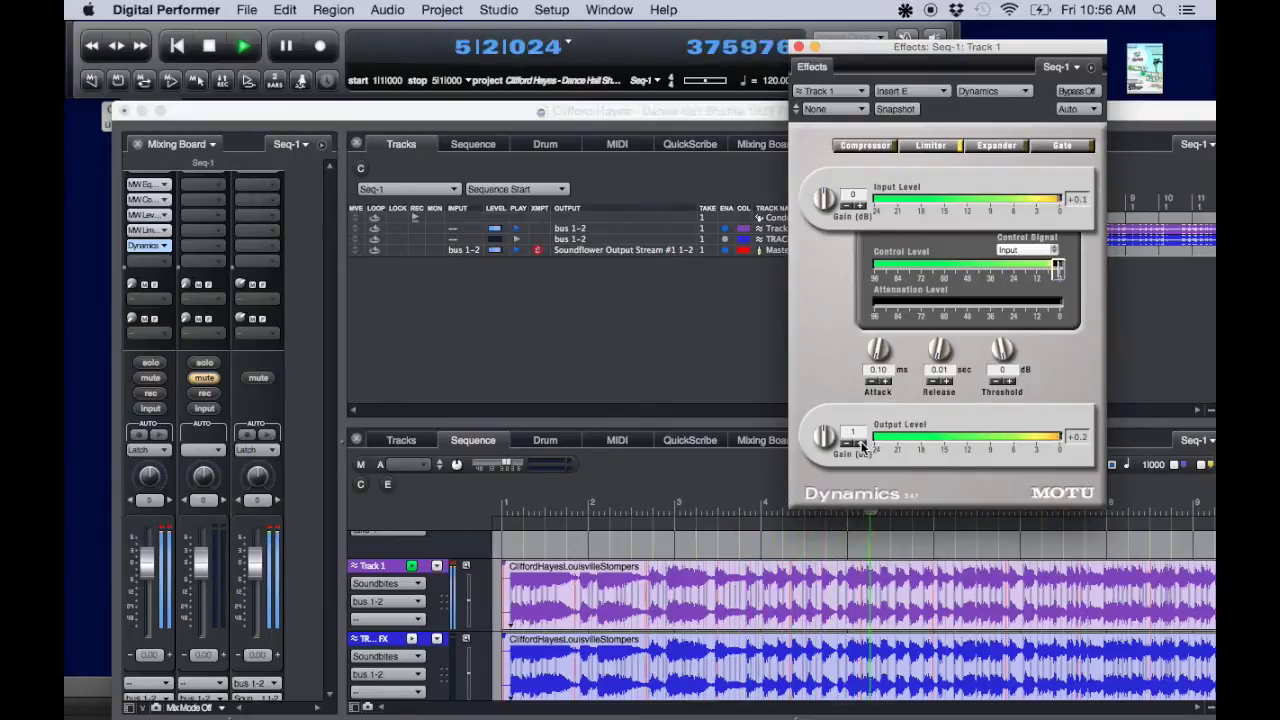
click(1077, 436)
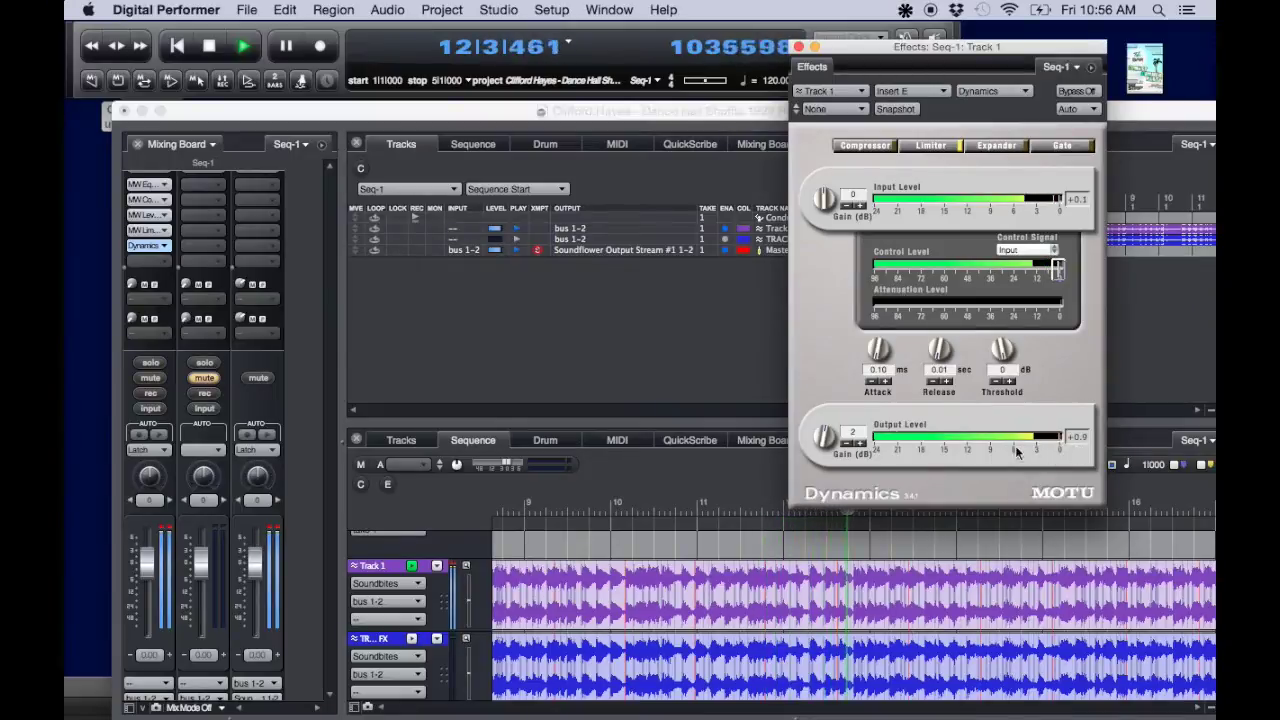
click(858, 443)
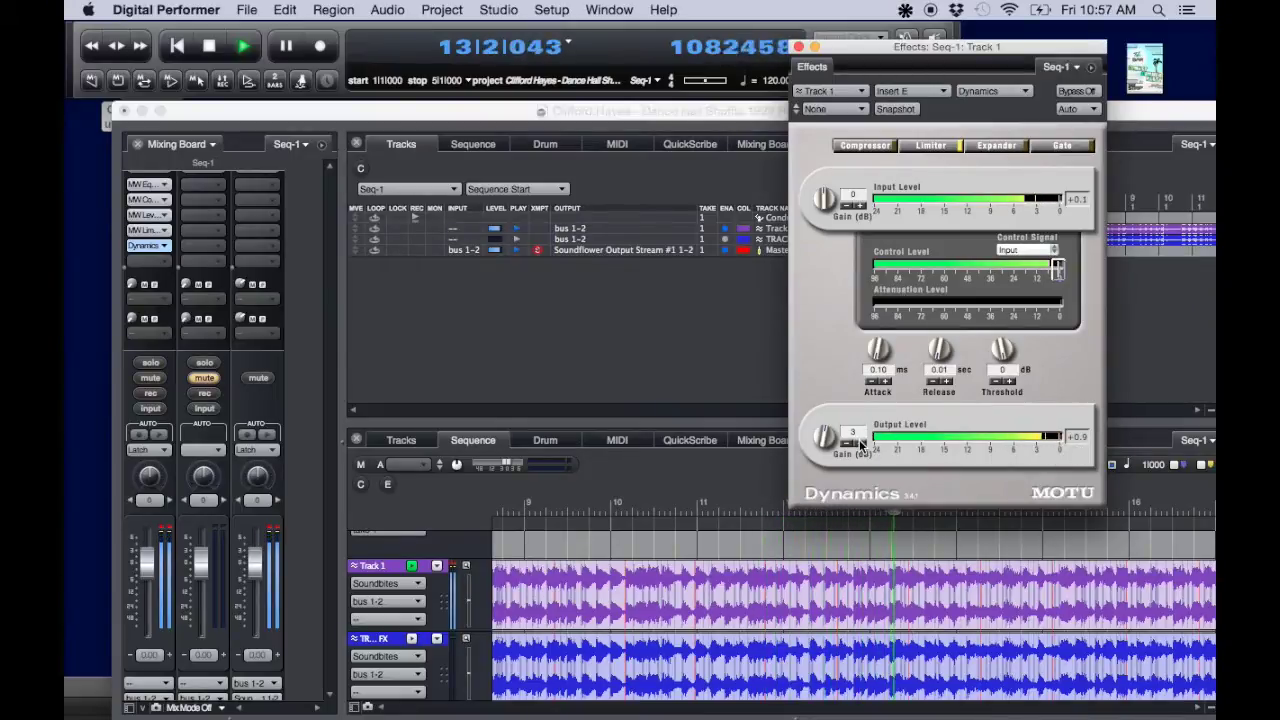
click(1078, 440)
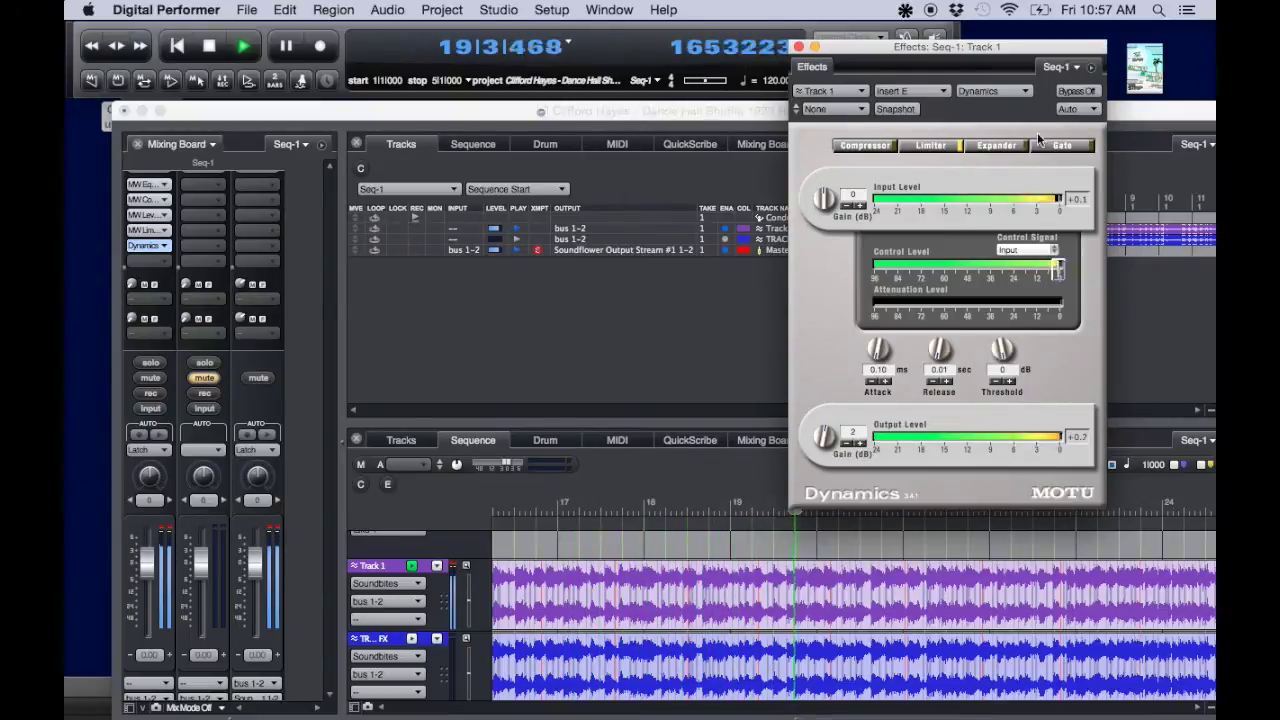
click(1078, 93)
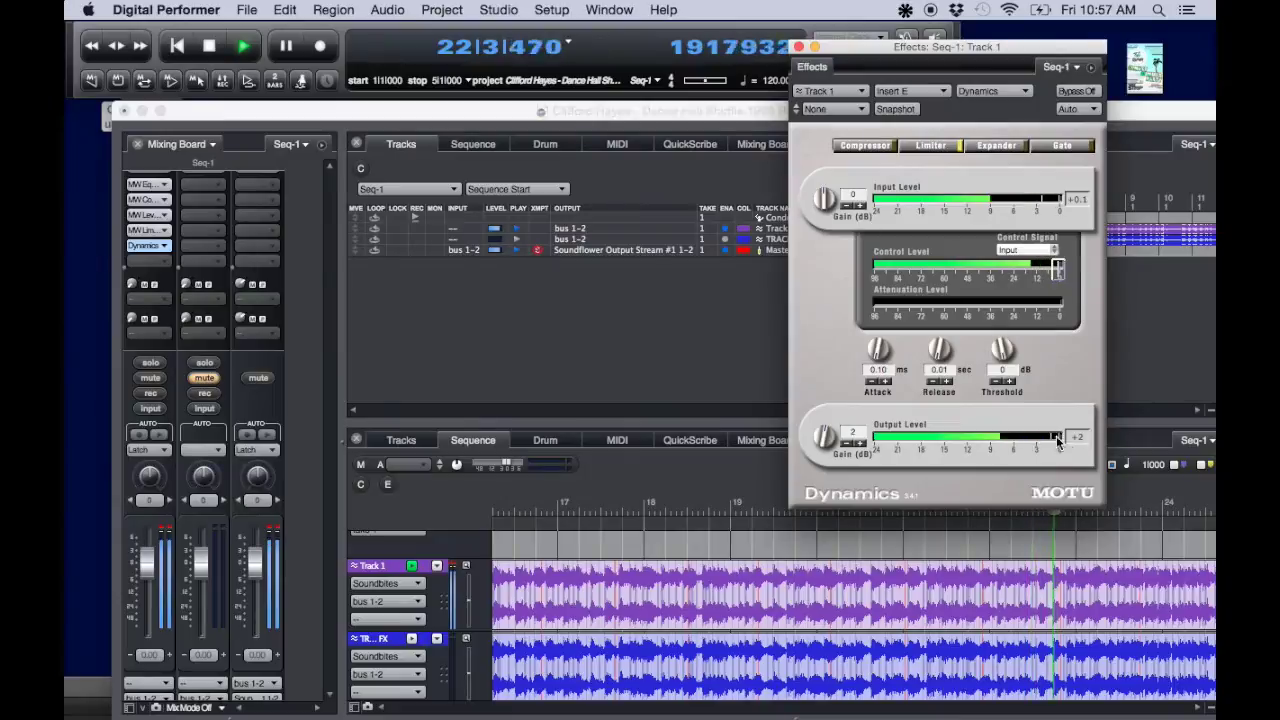
key(space)
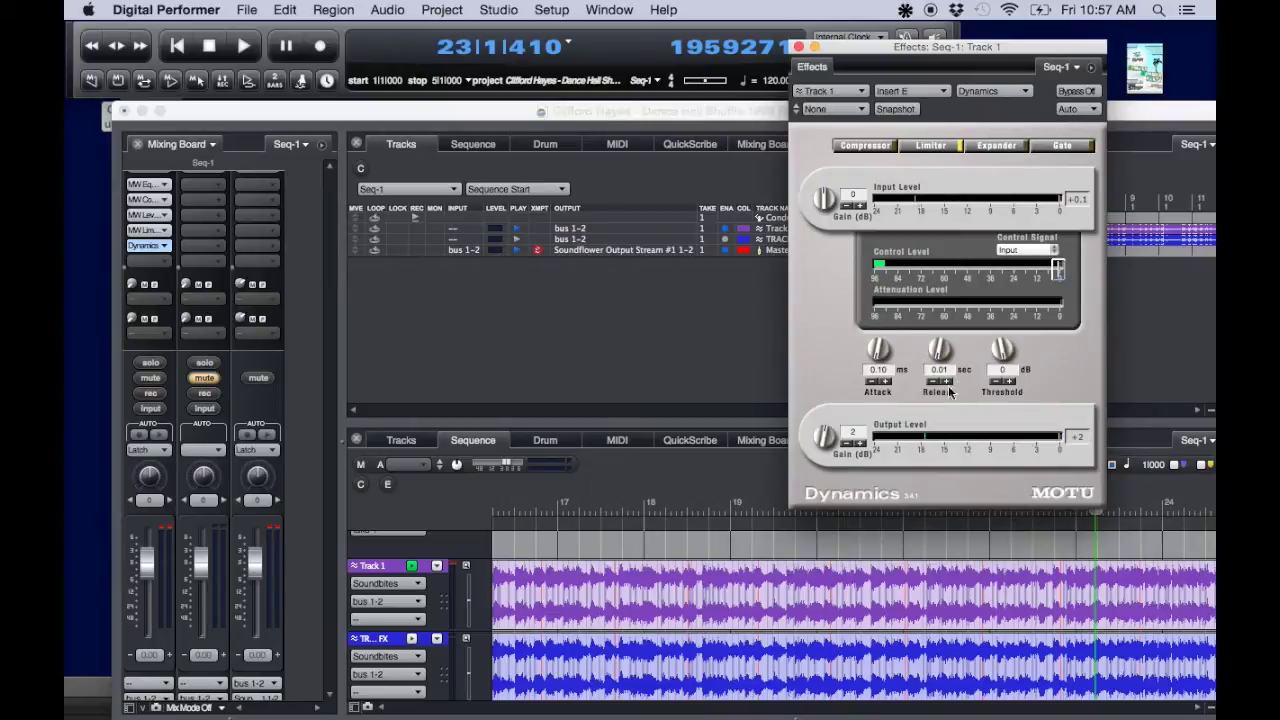
key(space)
click(861, 444)
click(1080, 442)
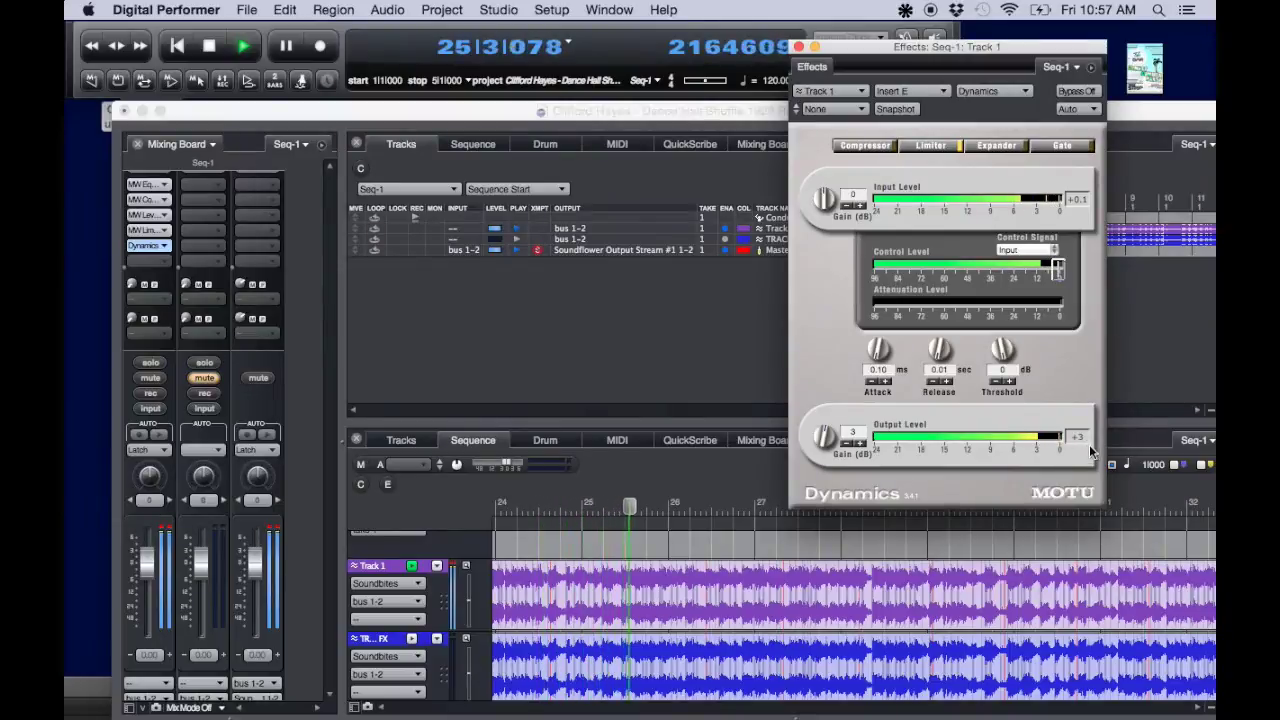
click(170, 535)
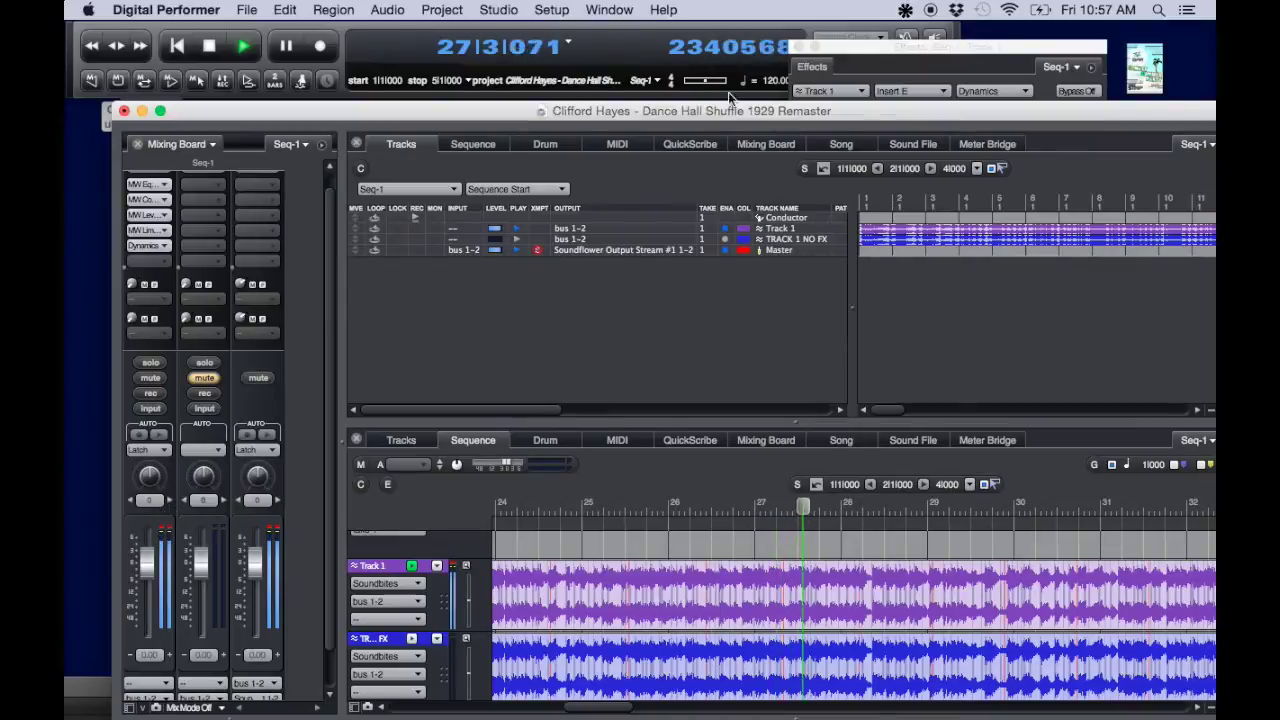
- Bring the Dynamics window forward and lower the compressor threshold to -1 dB
mouse_move(772, 105)
mouse_down()
mouse_move(757, 120)
mouse_move(751, 108)
mouse_up()
click(950, 70)
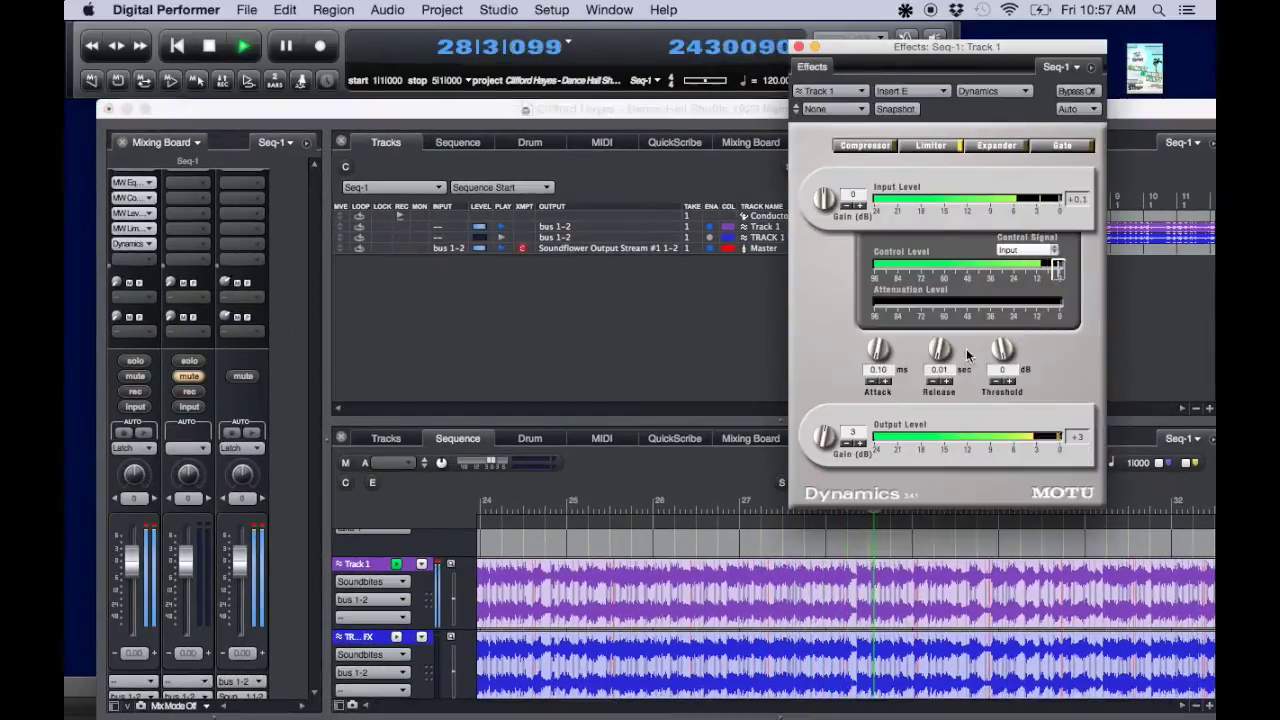
drag(1000, 340, 1000, 344)
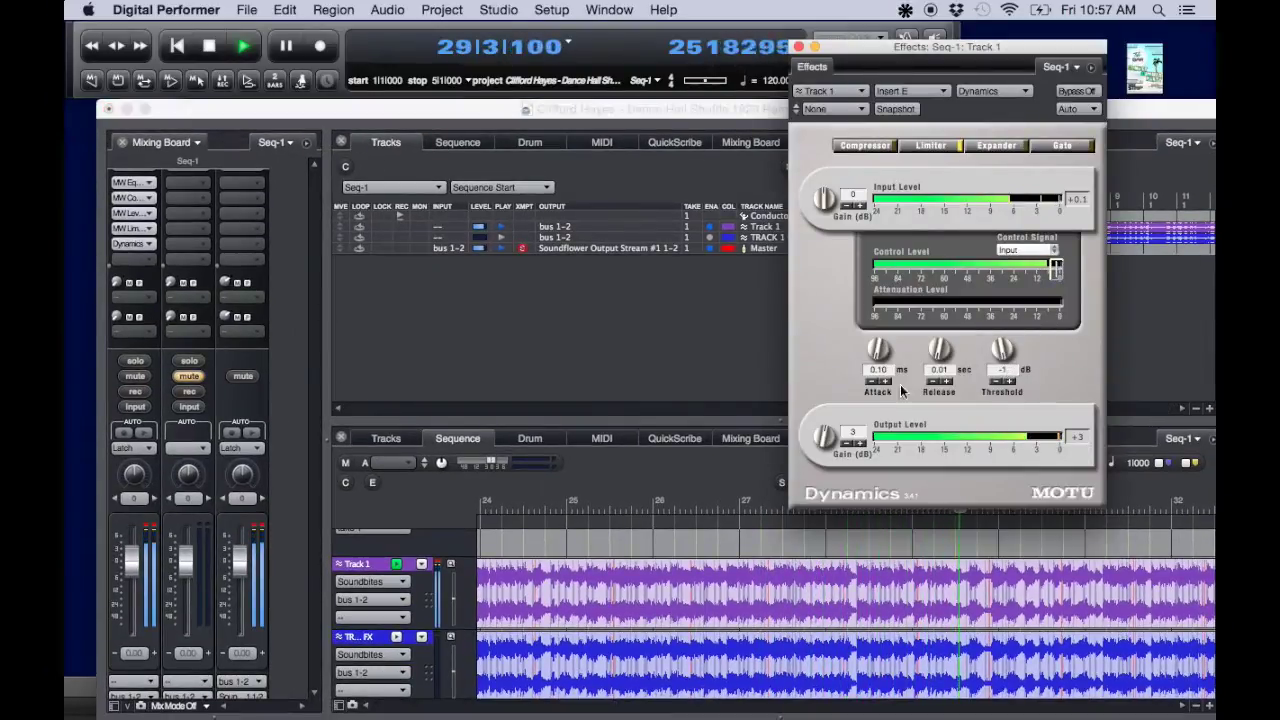
- Stop playback and clear all clipping indicators from the Studio menu
click(155, 530)
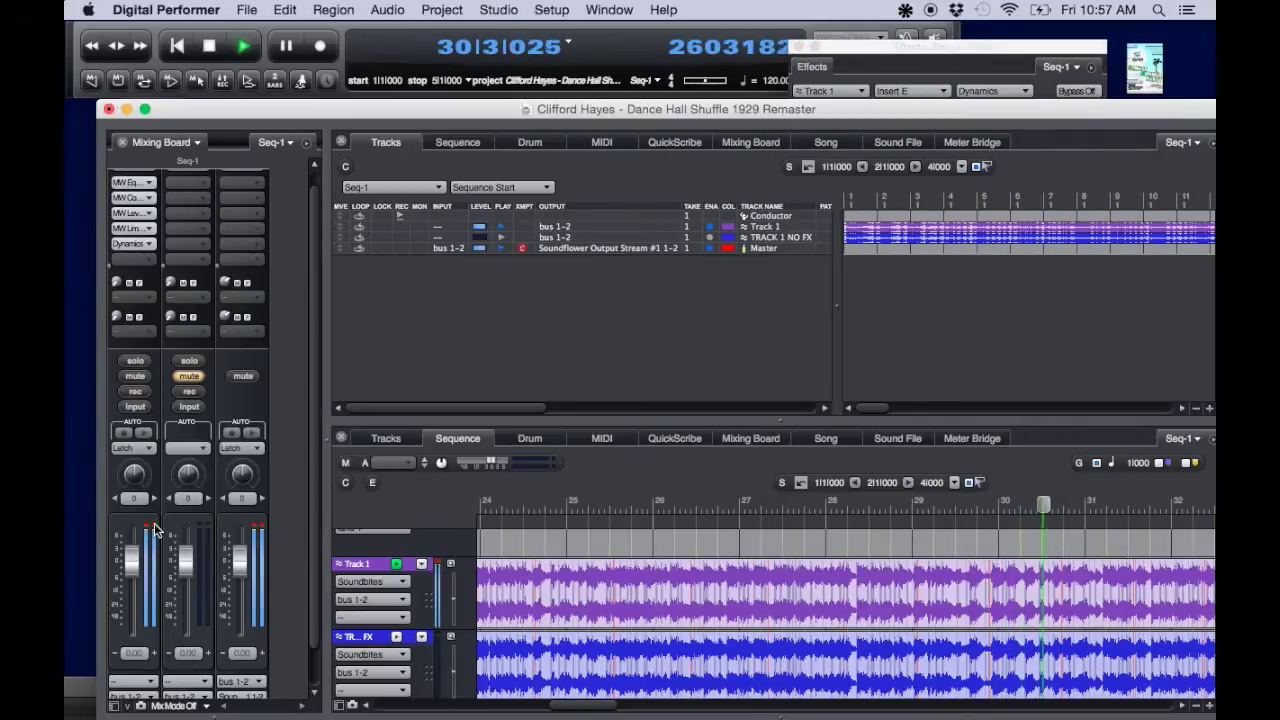
key(space)
click(498, 9)
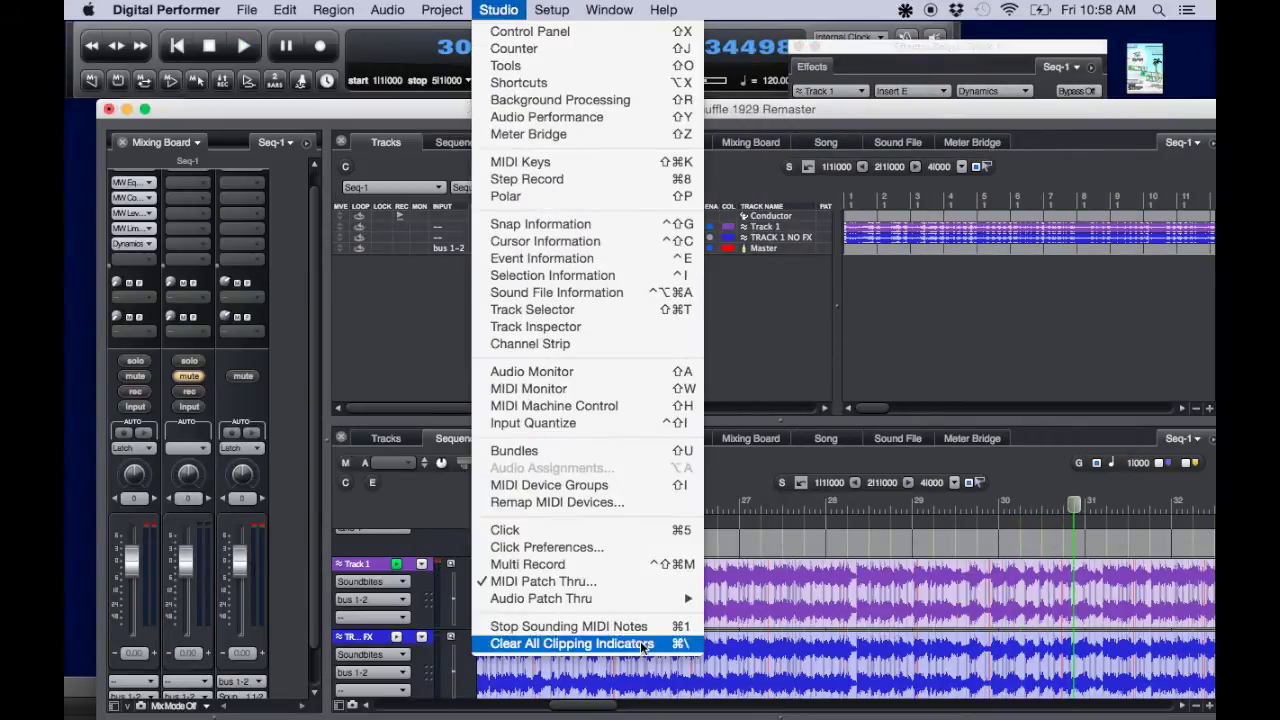
click(647, 646)
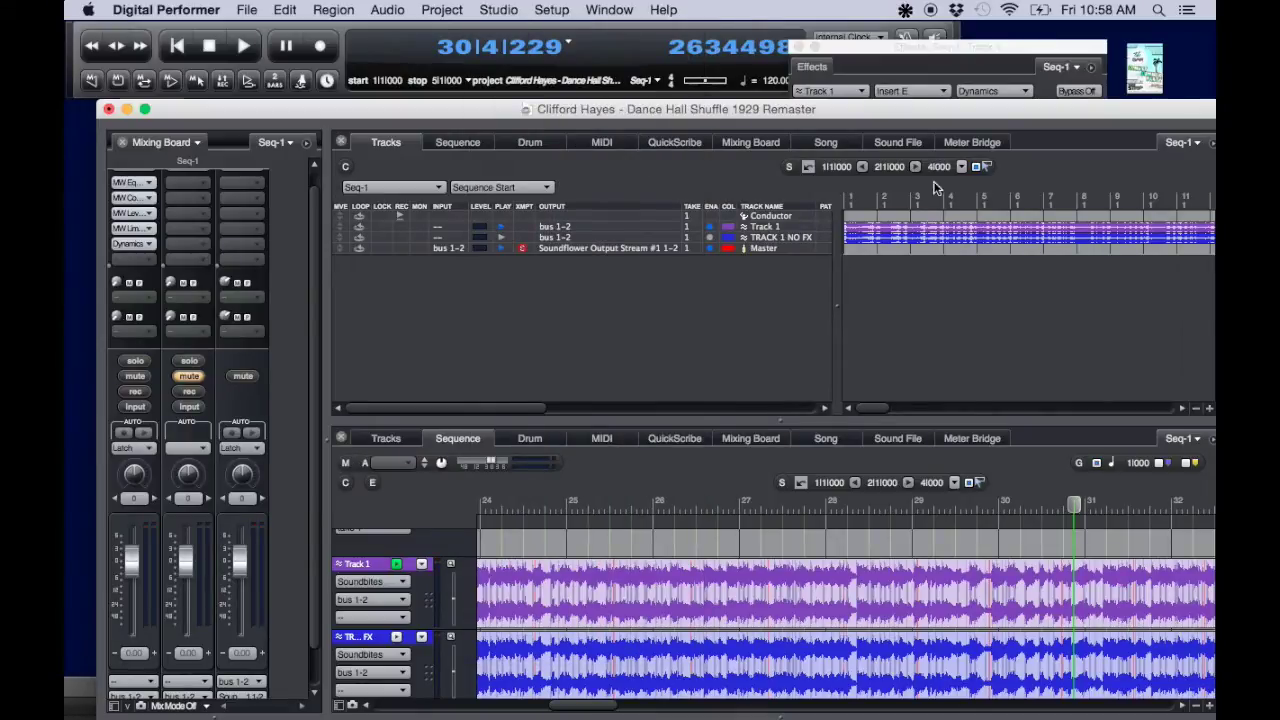
- Play from the start with the Dynamics window forward, lowering the threshold step by step from -2 dB
key(Return)
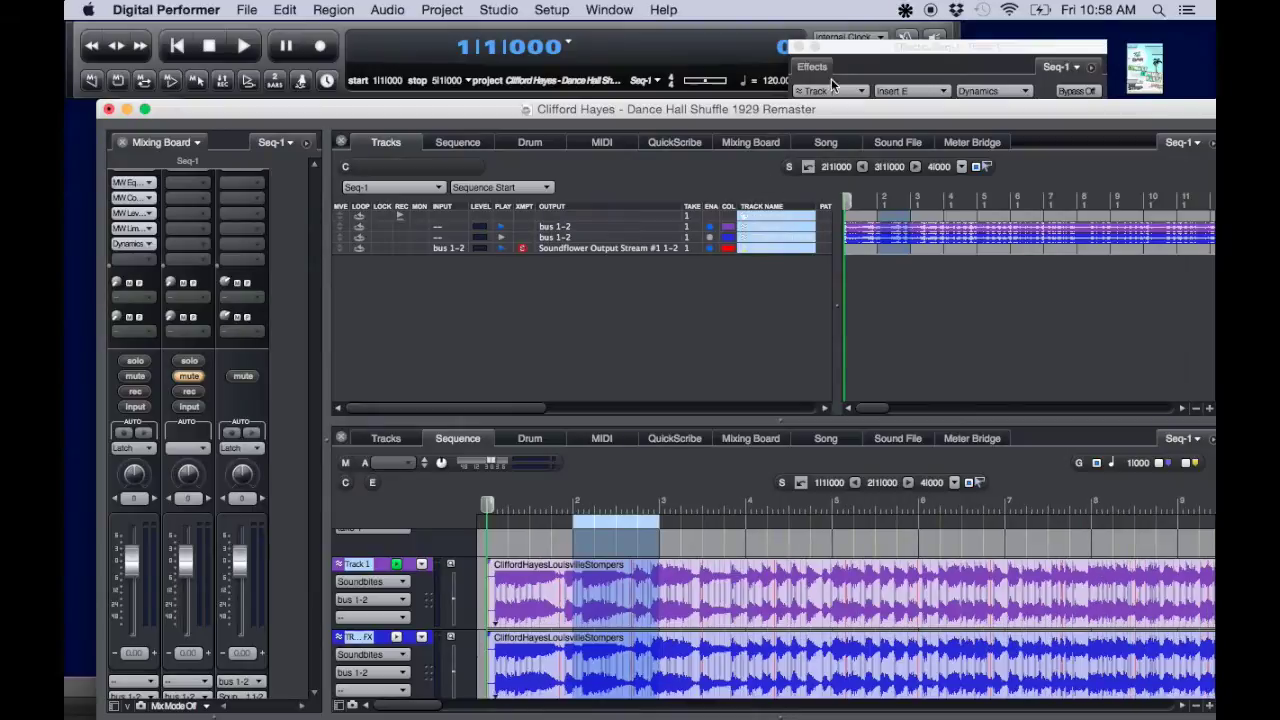
click(878, 62)
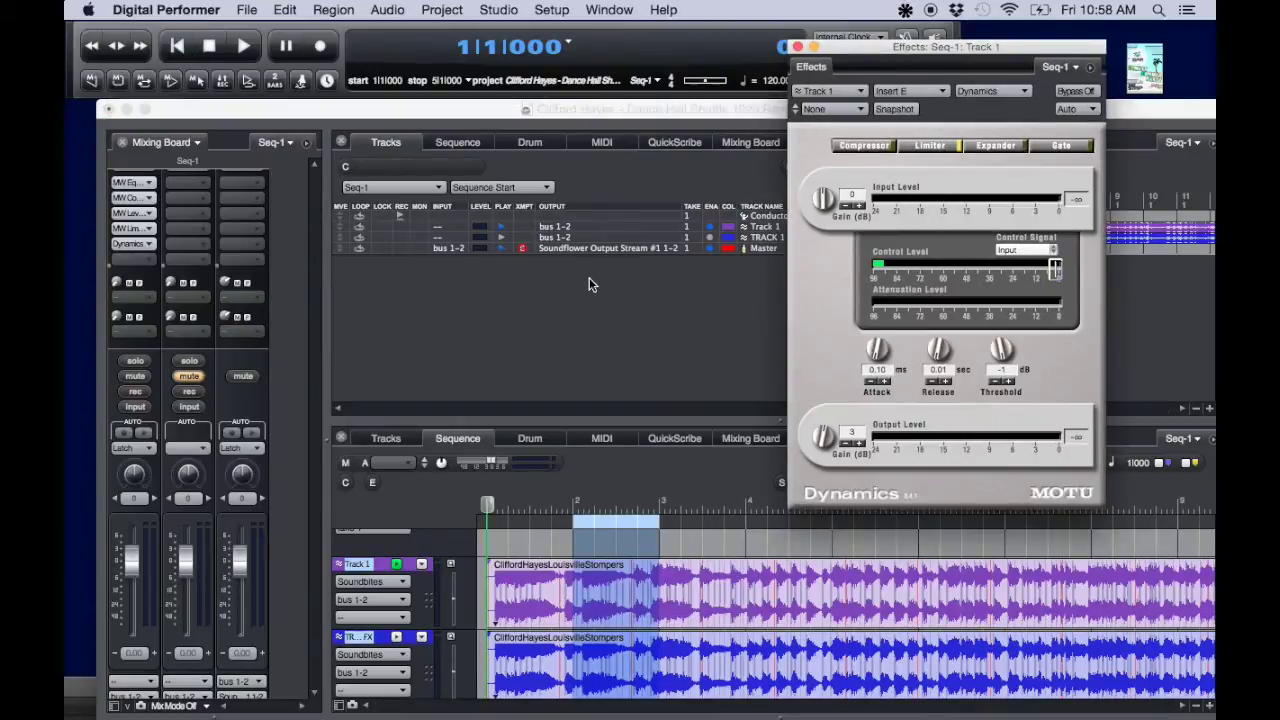
key(space)
click(998, 382)
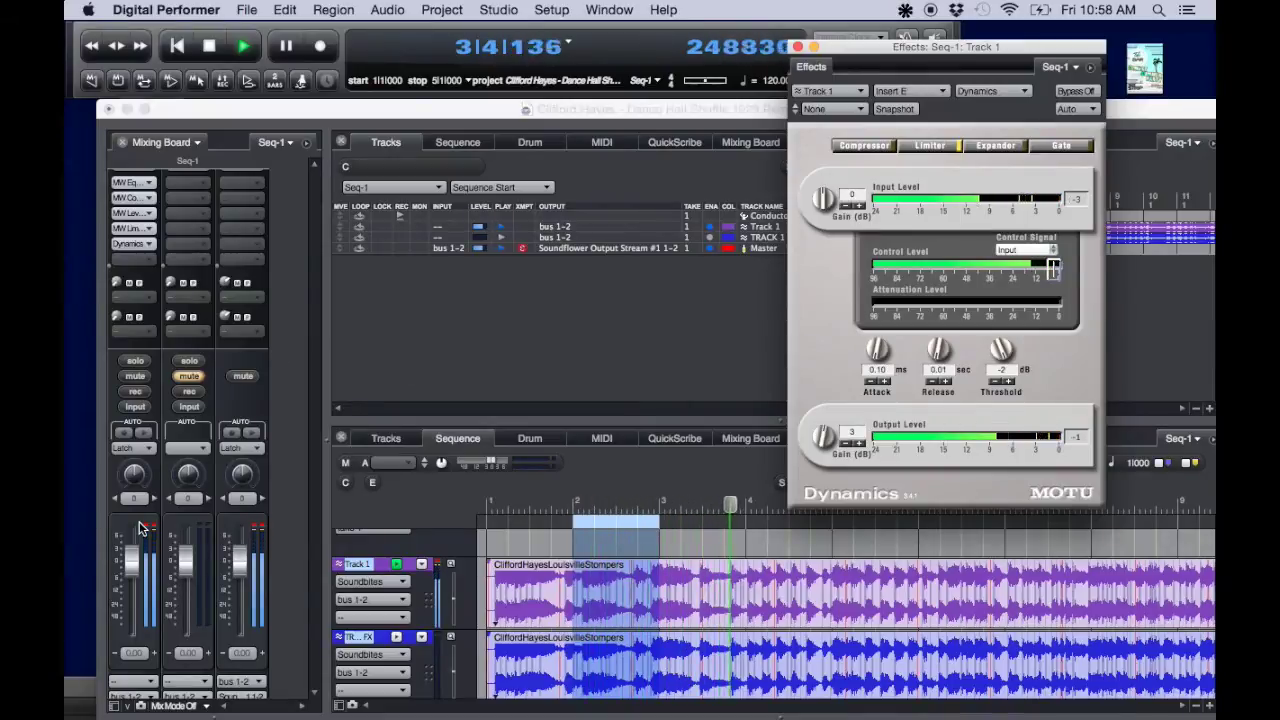
key(space)
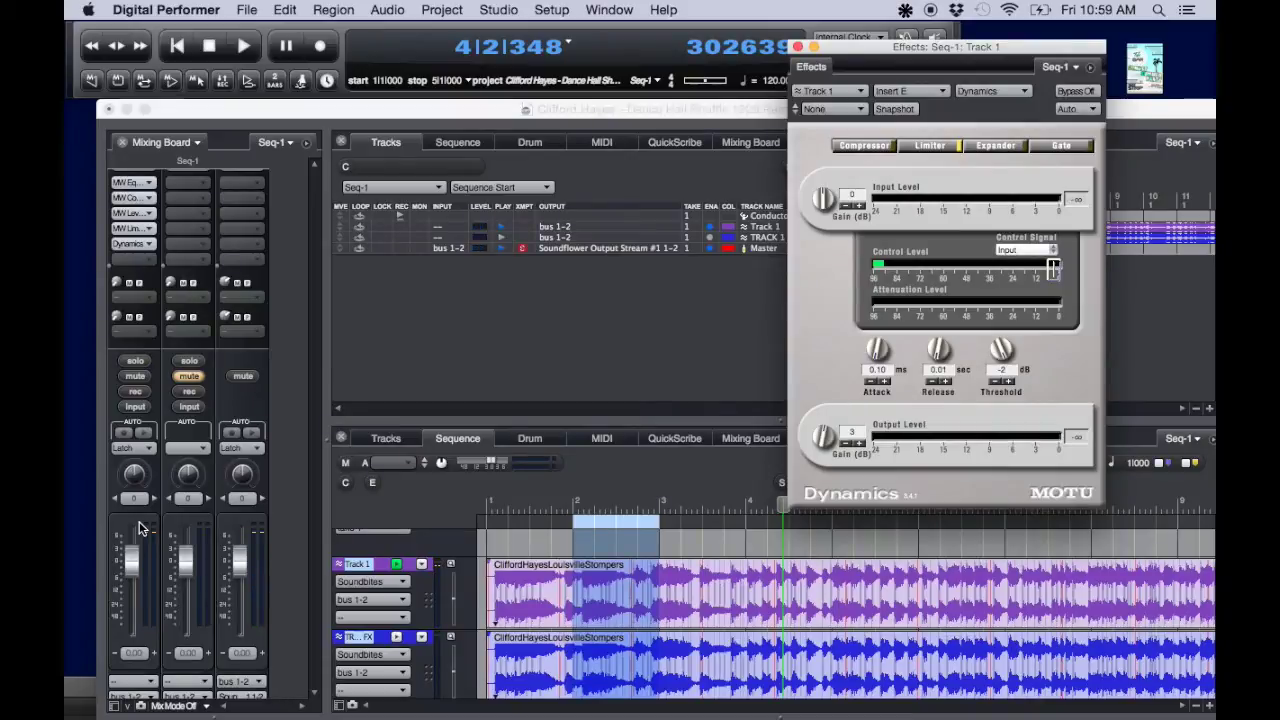
key(space)
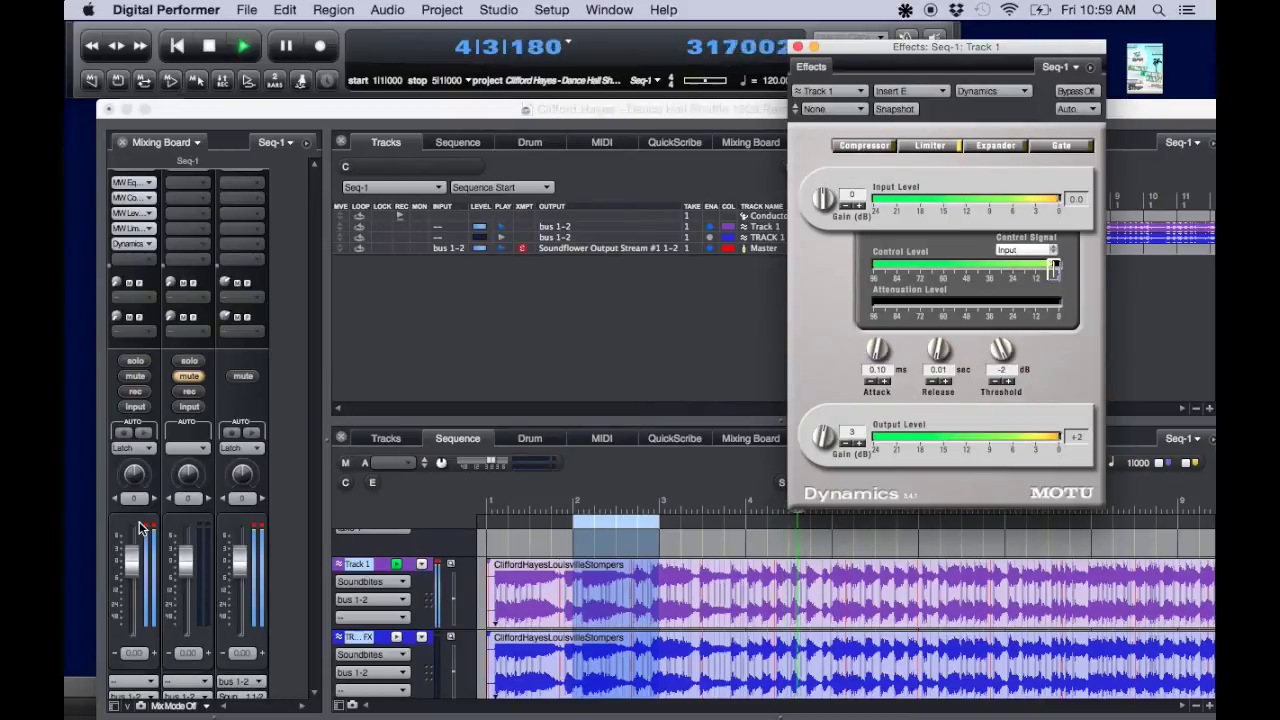
click(994, 381)
click(994, 381)
key(space)
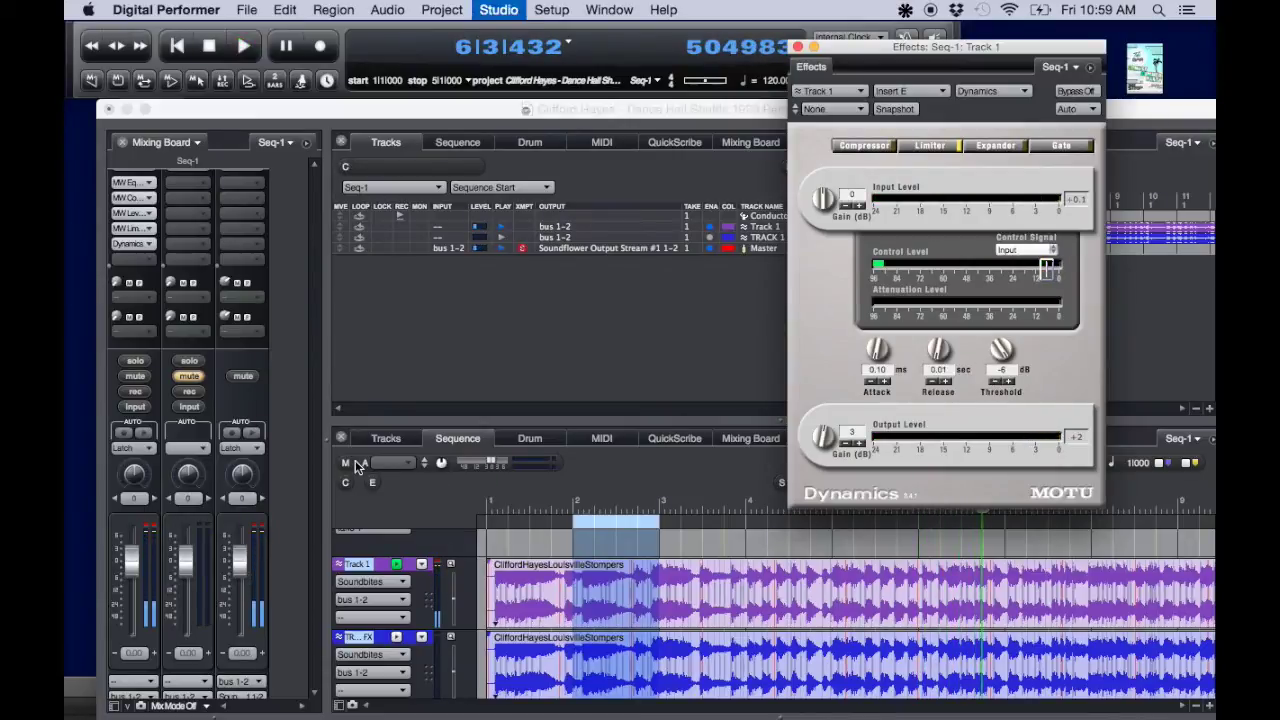
key(space)
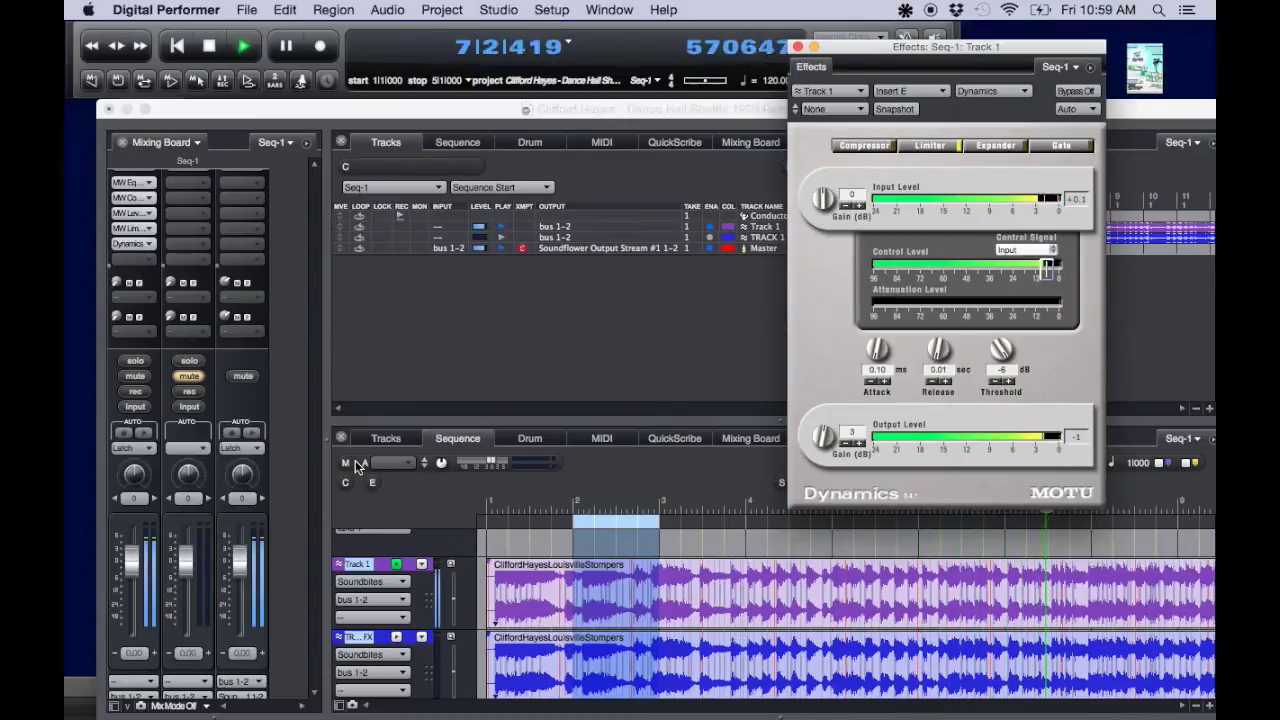
- Raise the threshold to -5 and -4 dB, then settle at -6 dB and stop playback
click(1010, 381)
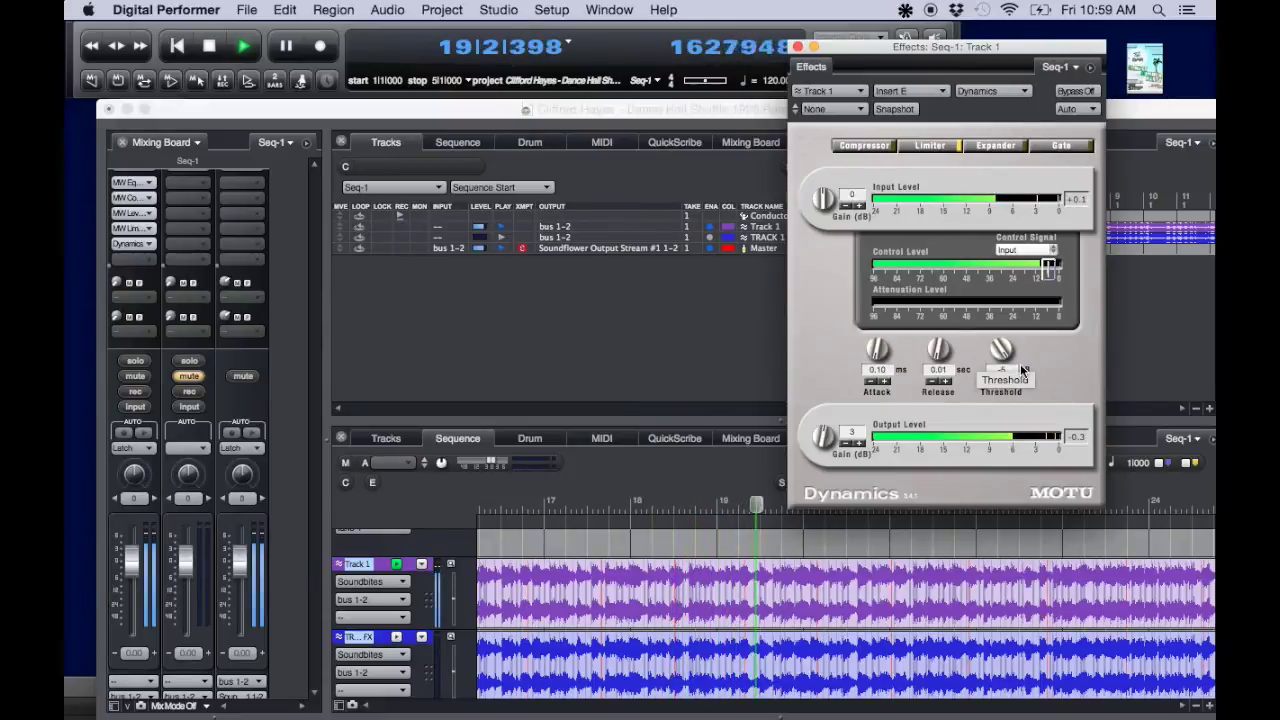
click(1010, 381)
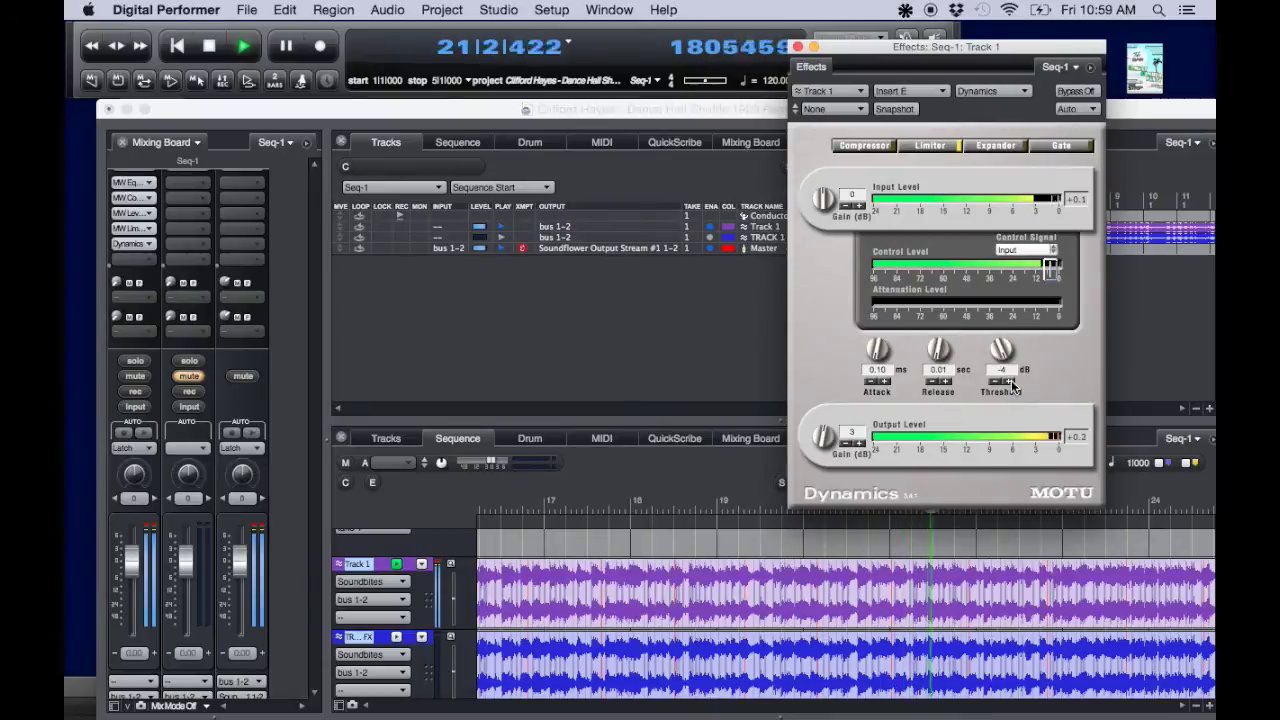
key(space)
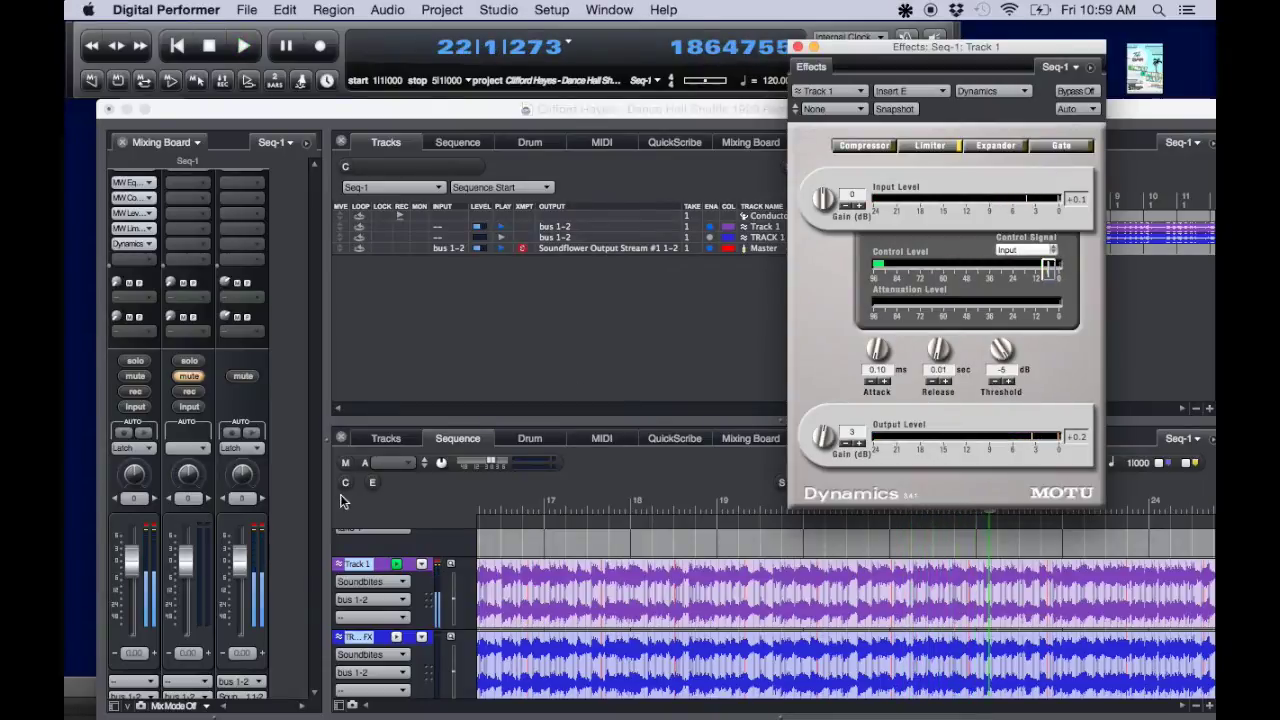
key(space)
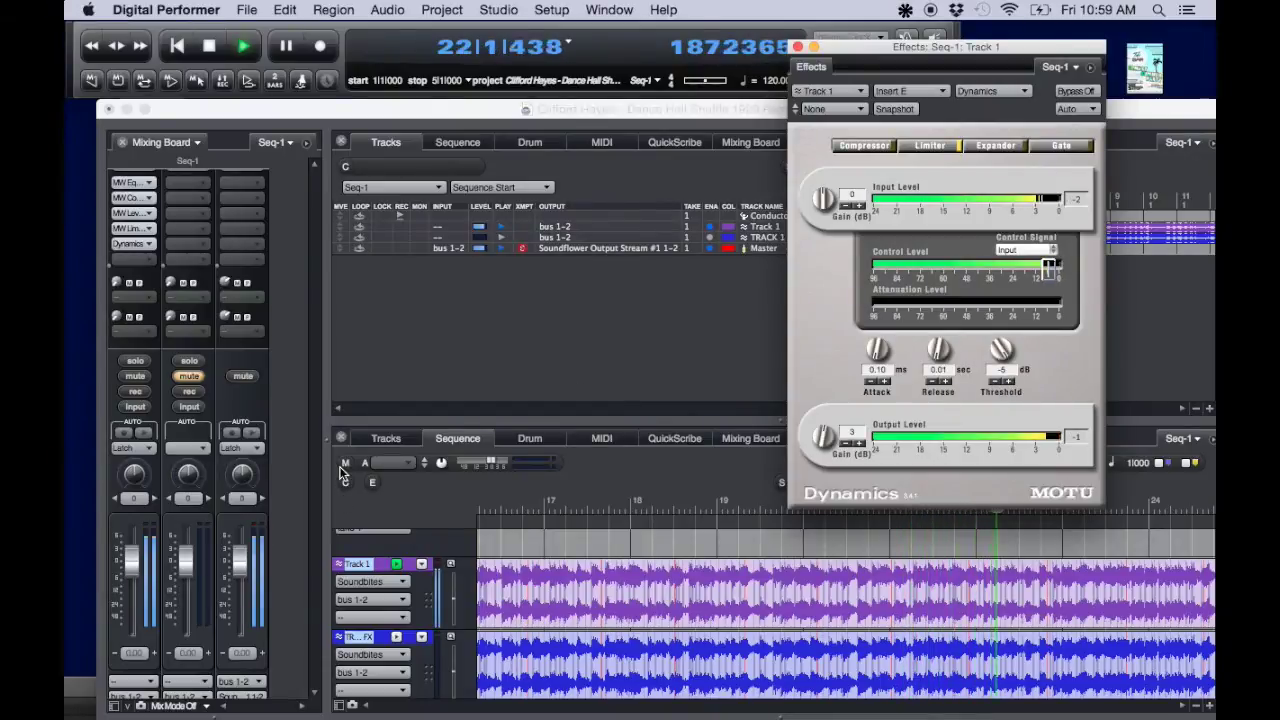
click(996, 381)
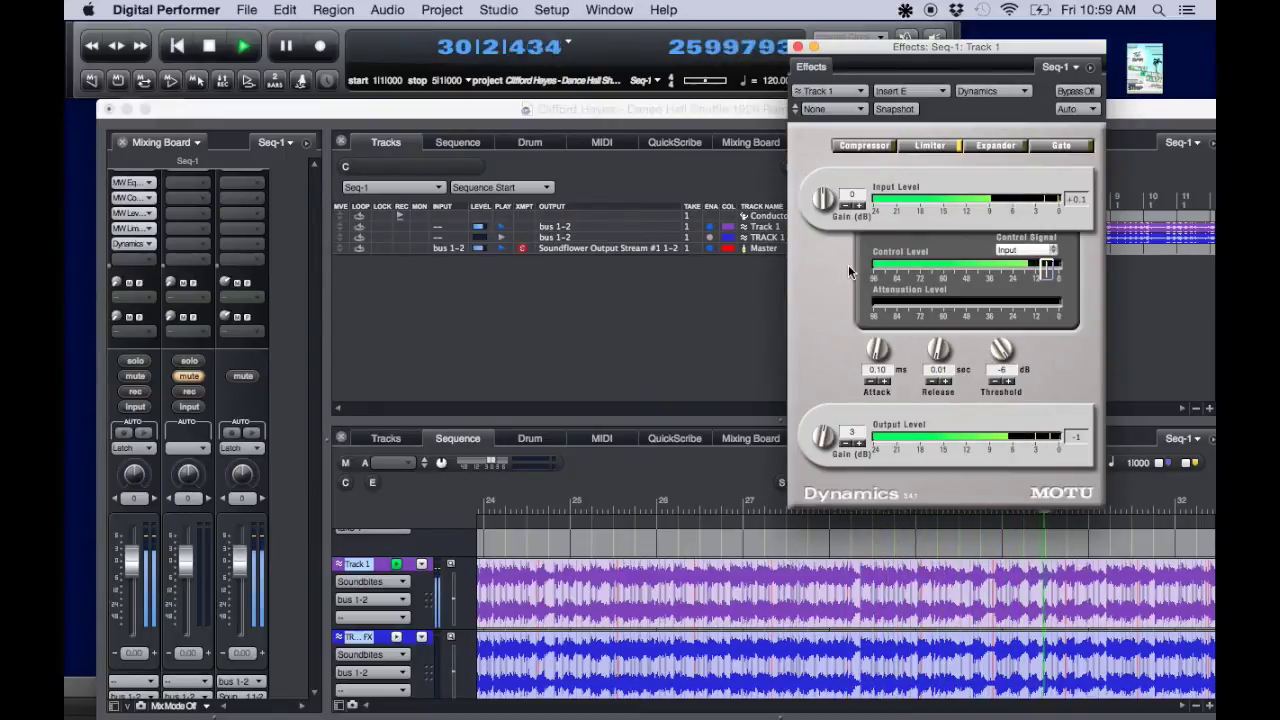
key(space)
- Clear the selection, switch off Track 1's Play toggle, and play TRACK 1 NO FX from 1|1|000
click(742, 271)
click(176, 45)
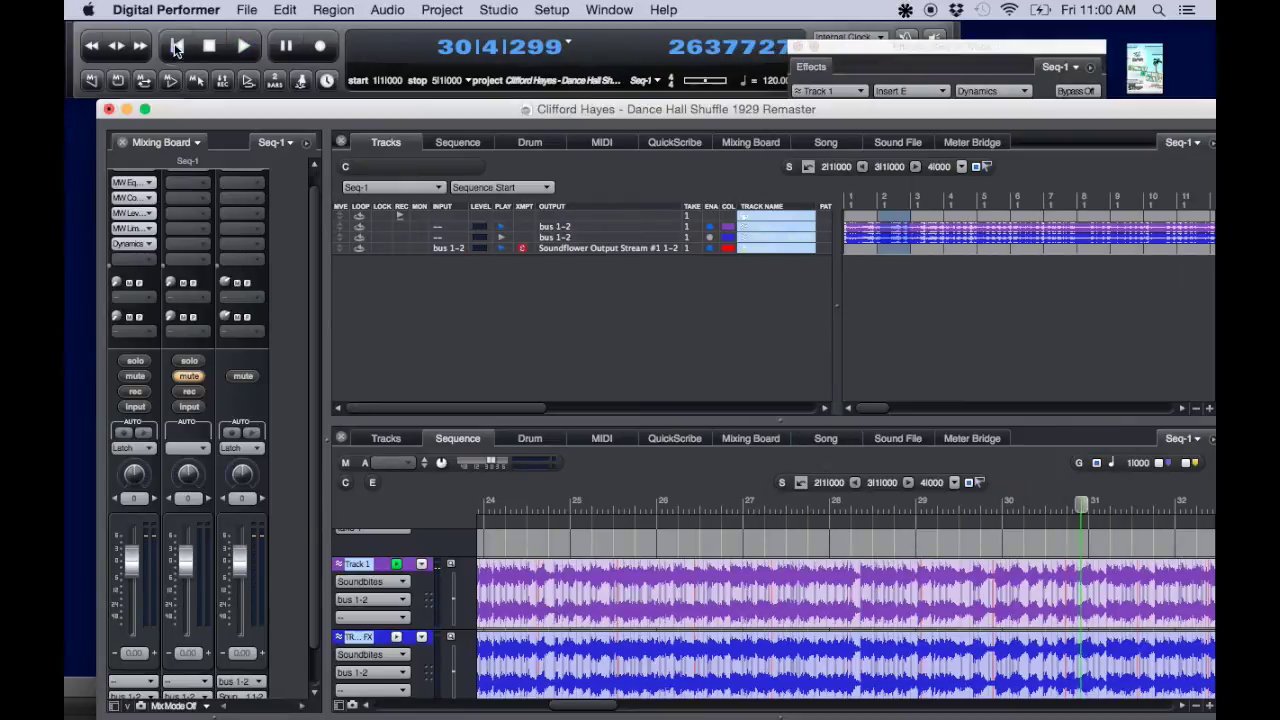
click(862, 245)
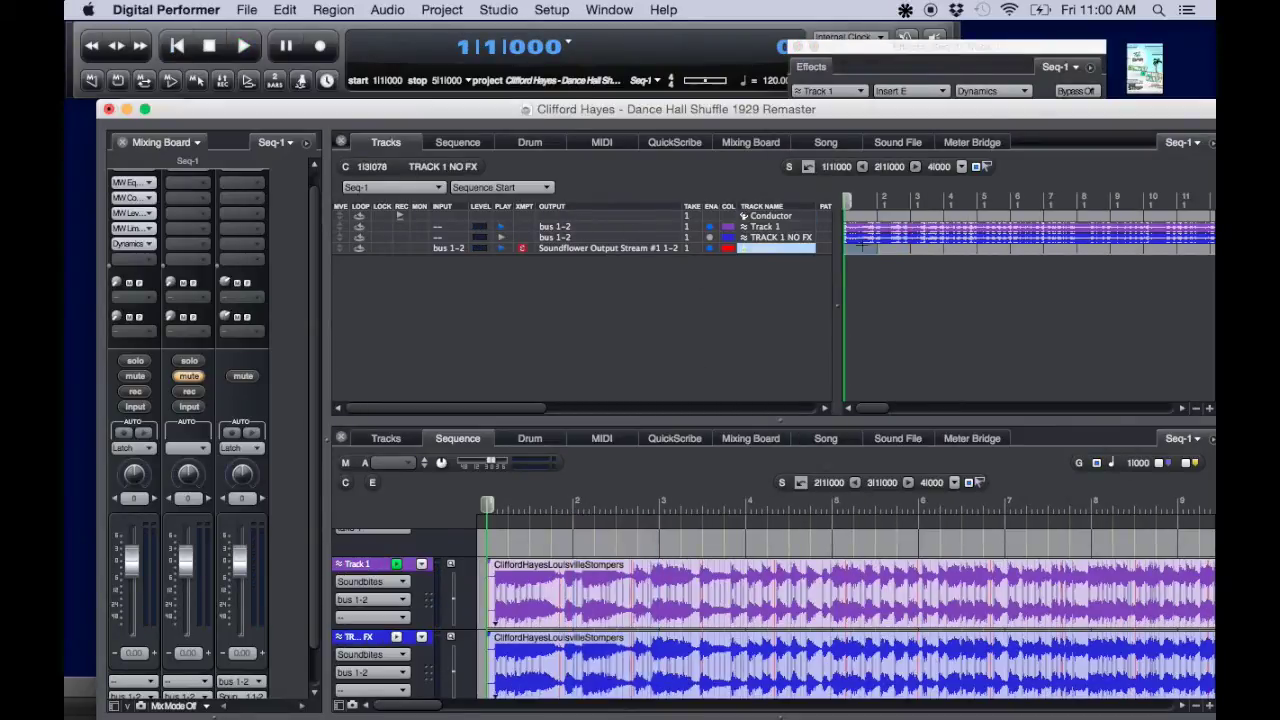
click(503, 229)
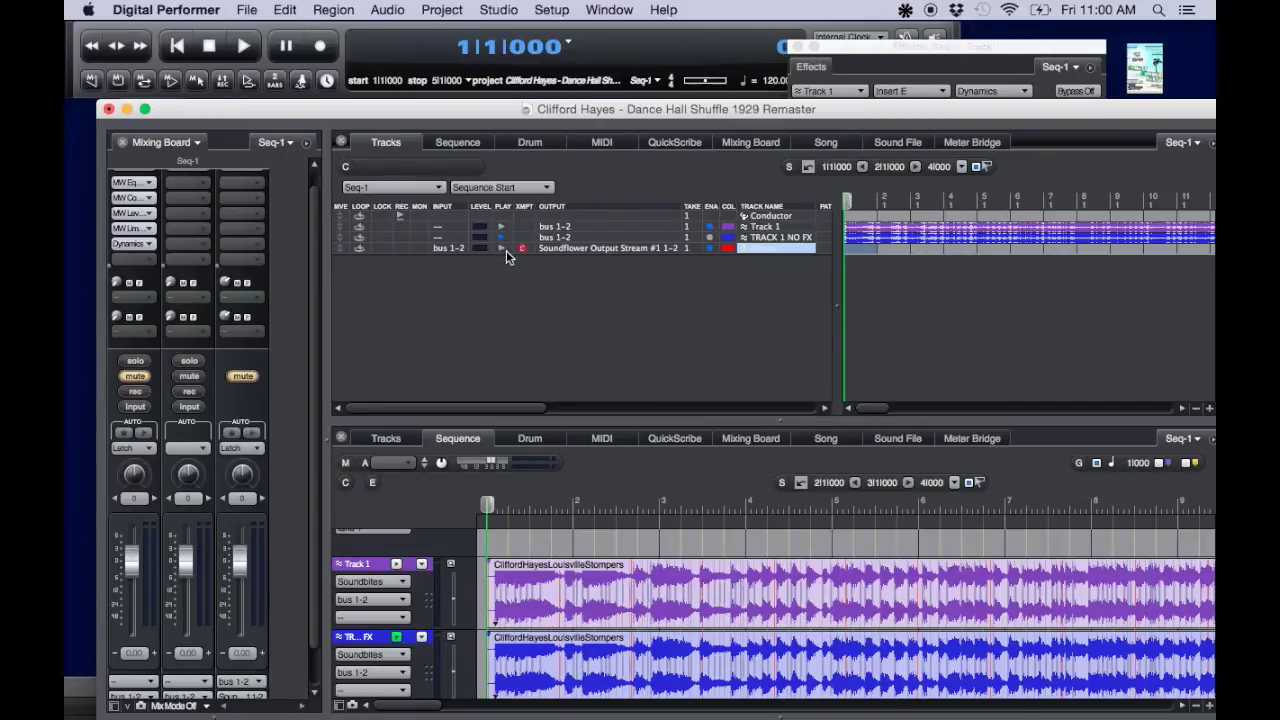
key(space)
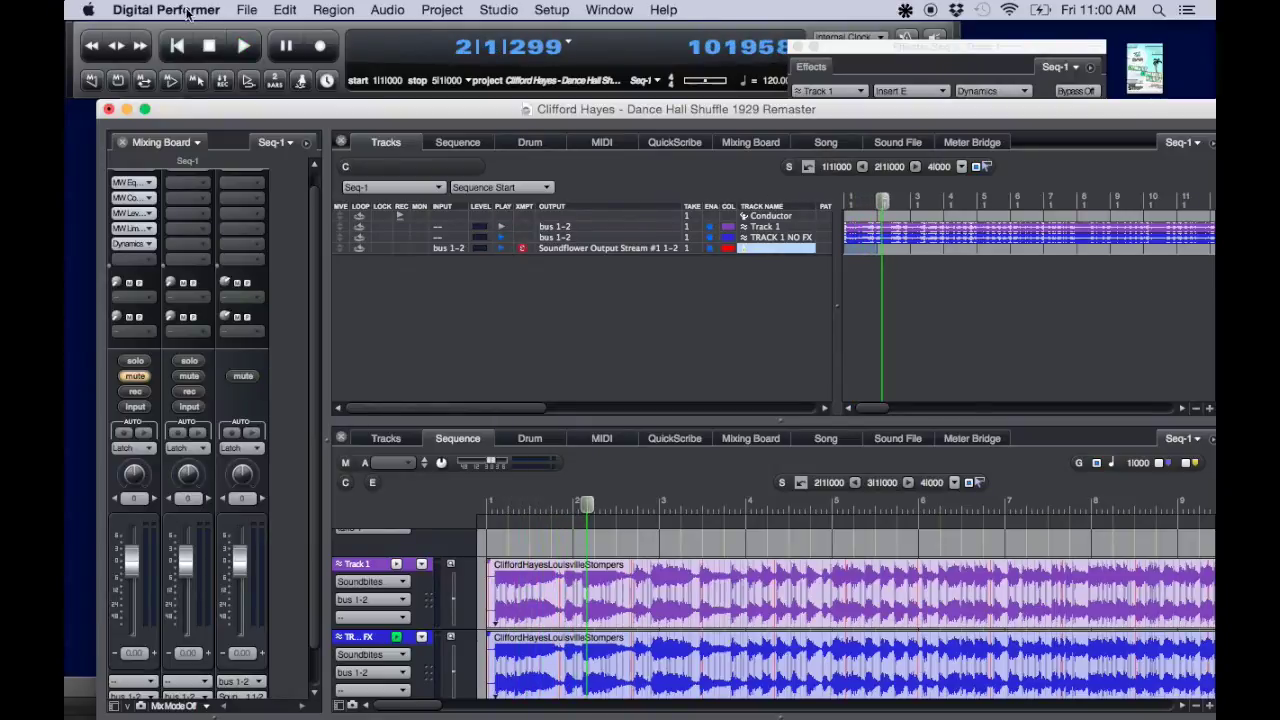
click(199, 55)
key(space)
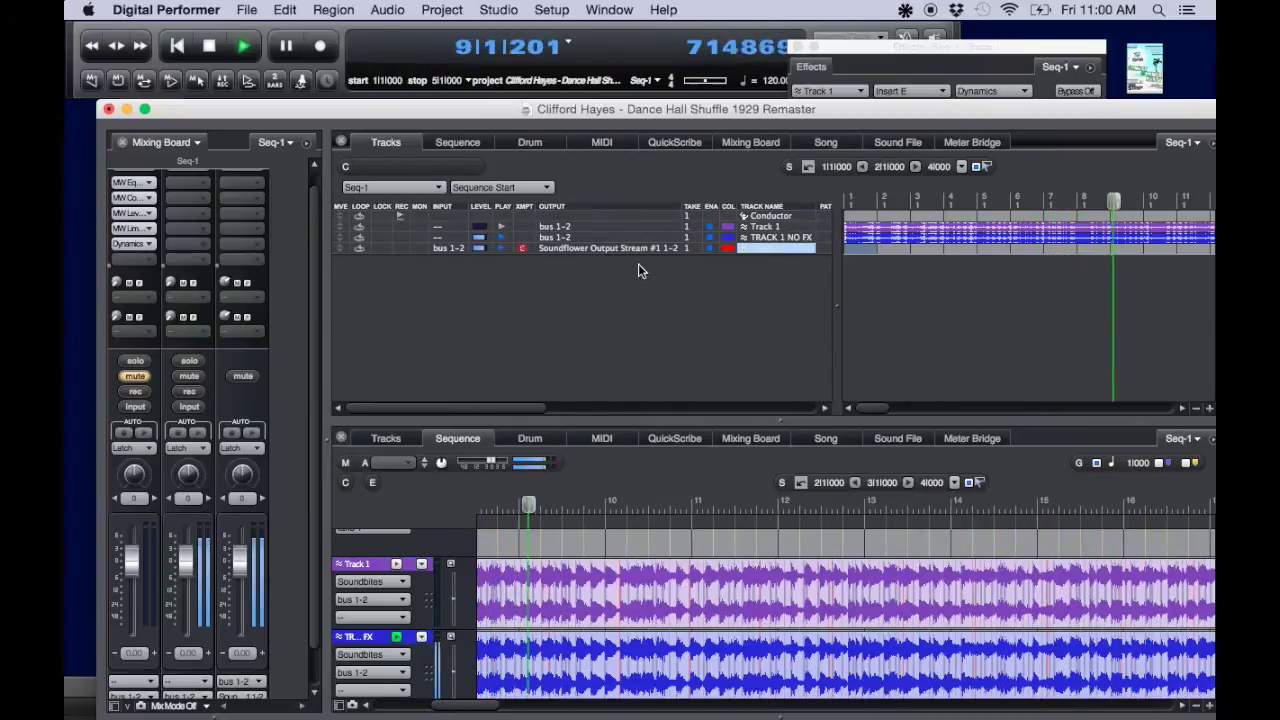
- From the song's start, alternate between Track 1 and TRACK 1 NO FX, ending on processed Track 1
click(503, 227)
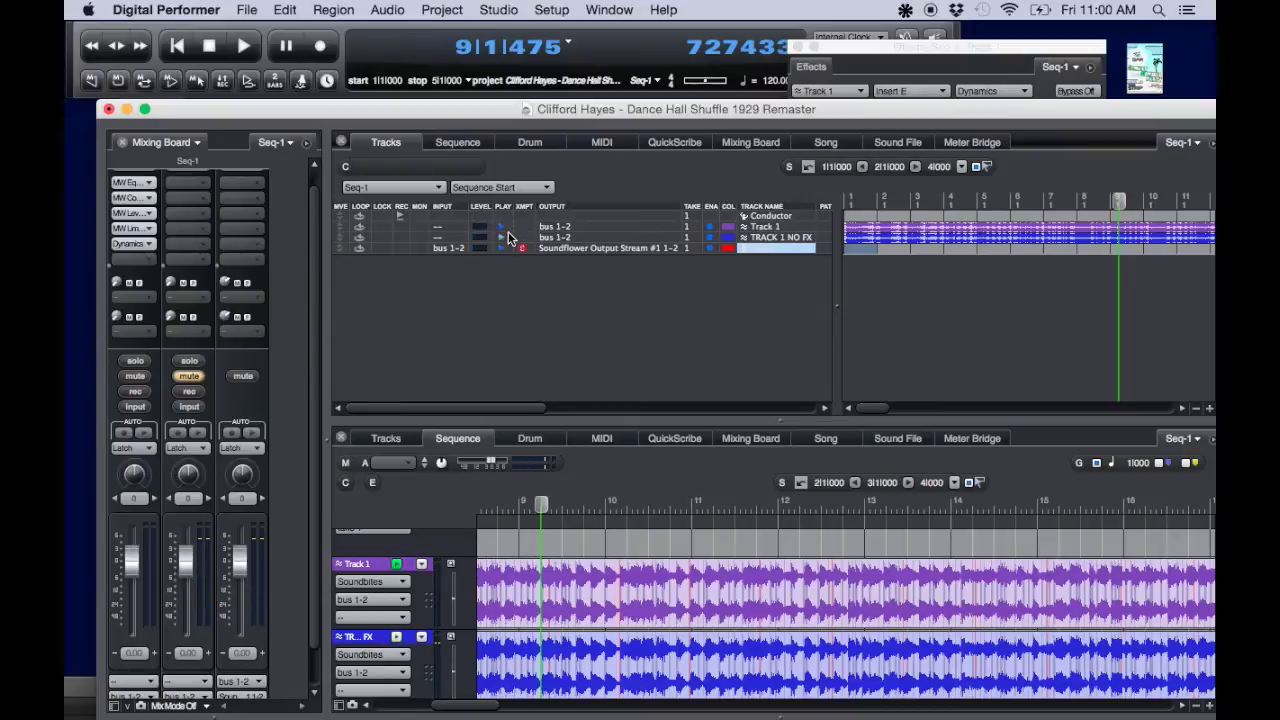
click(184, 48)
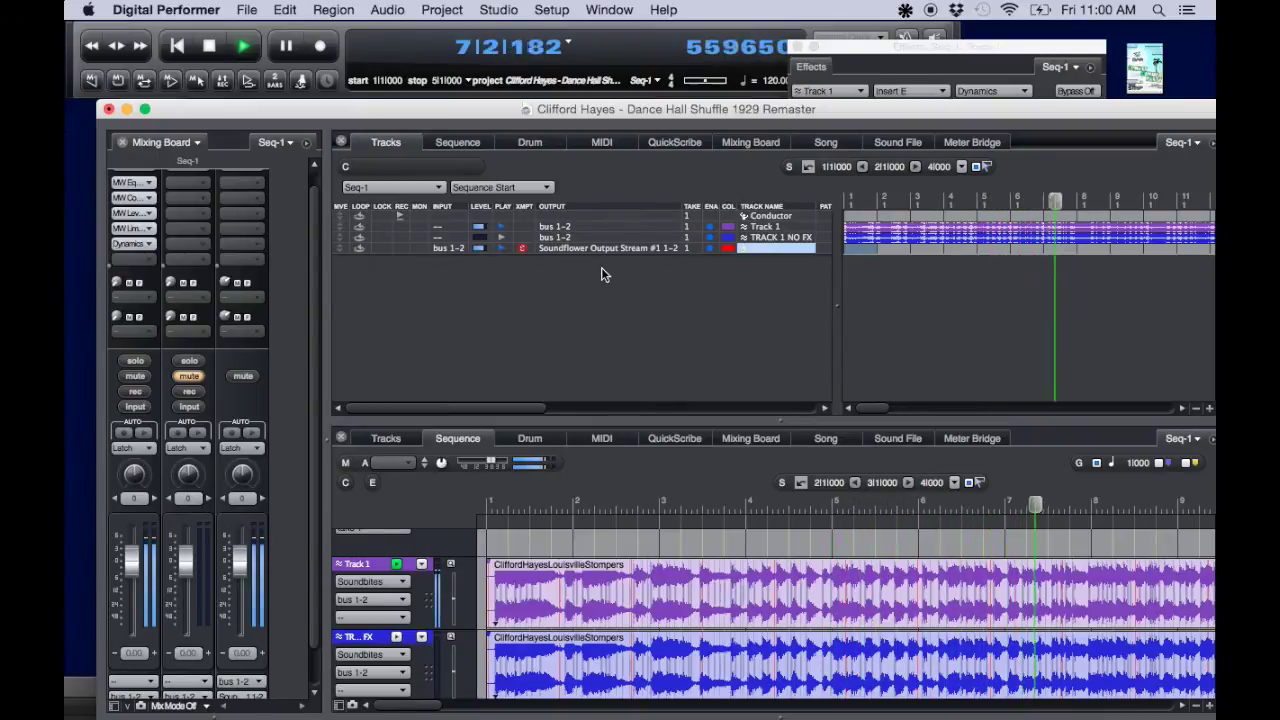
click(500, 228)
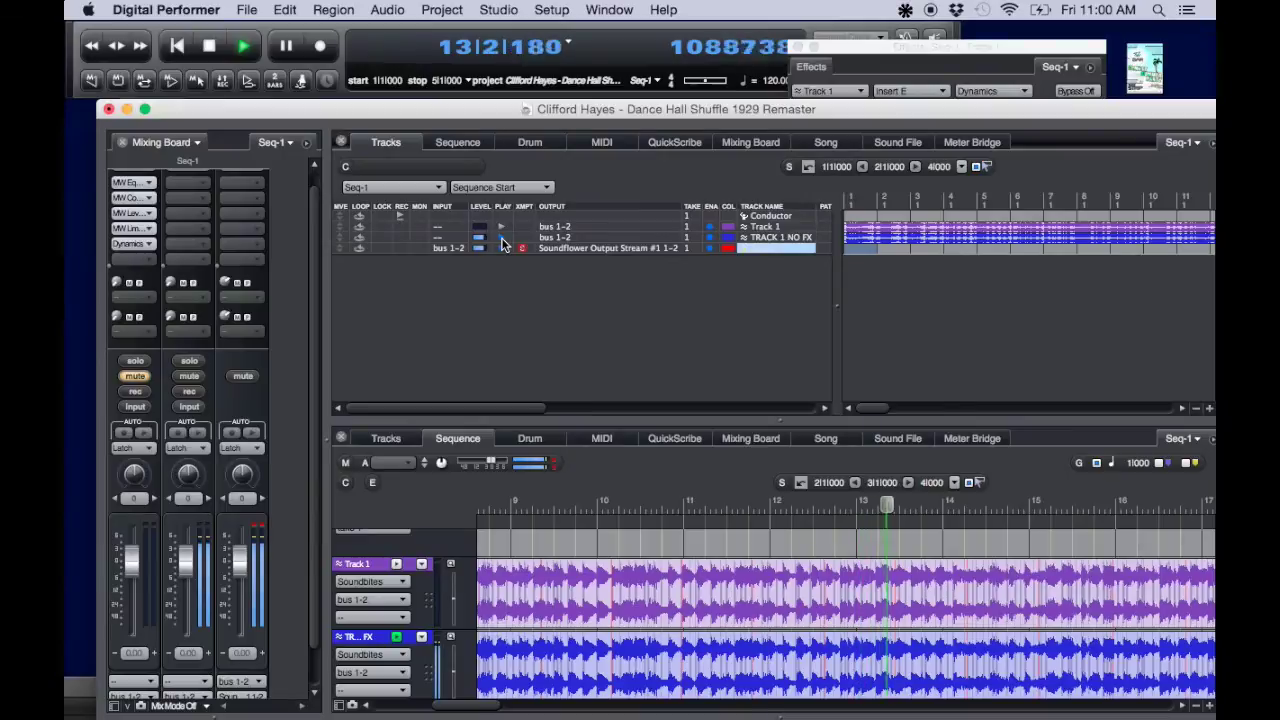
click(501, 238)
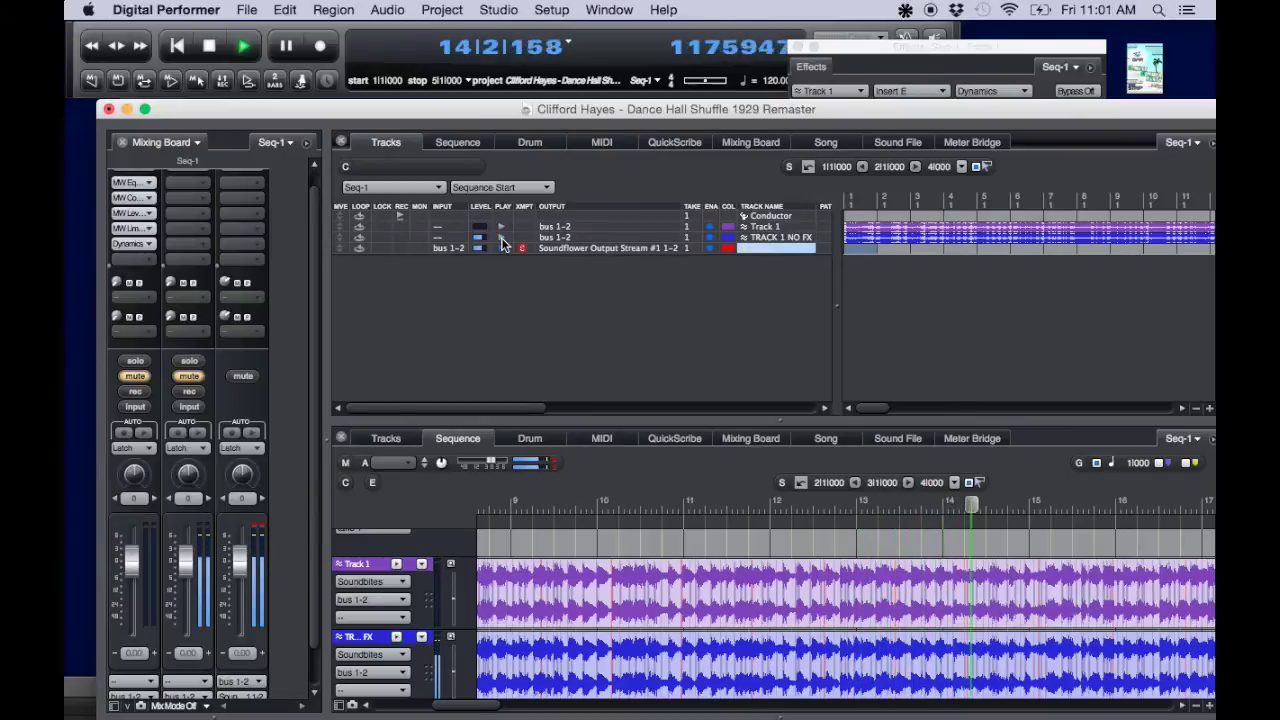
click(501, 226)
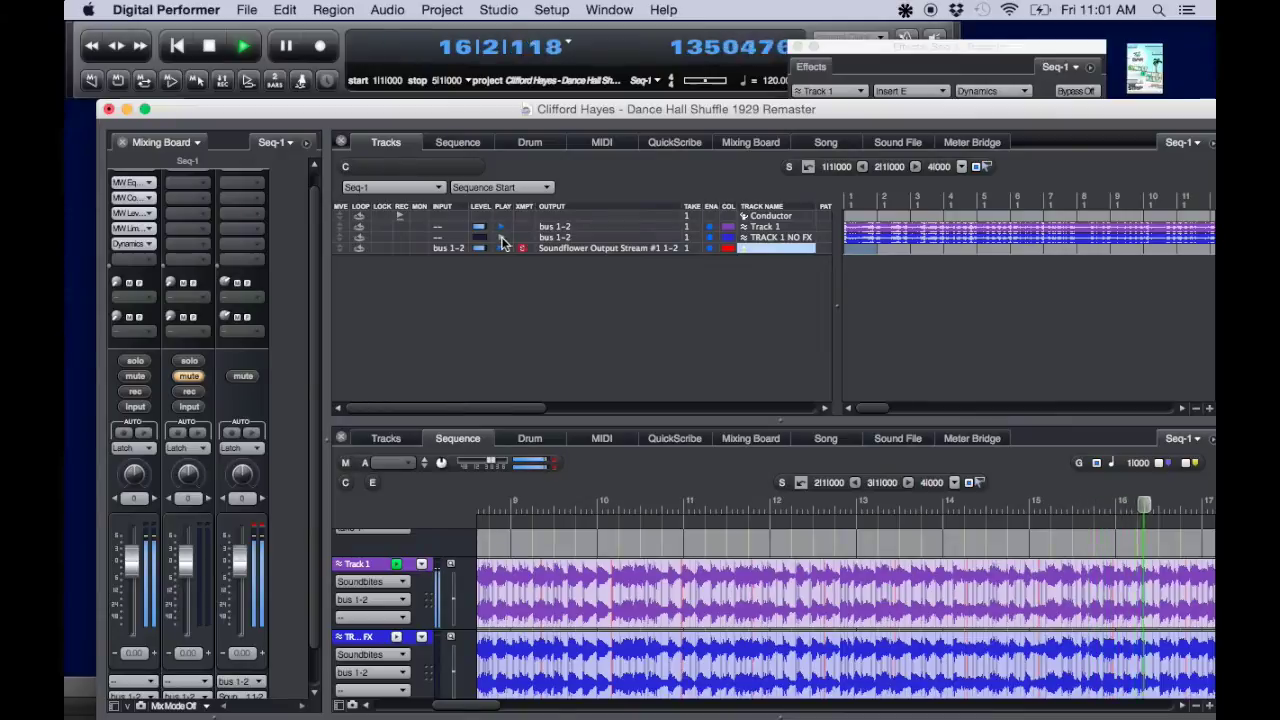
click(502, 232)
click(501, 228)
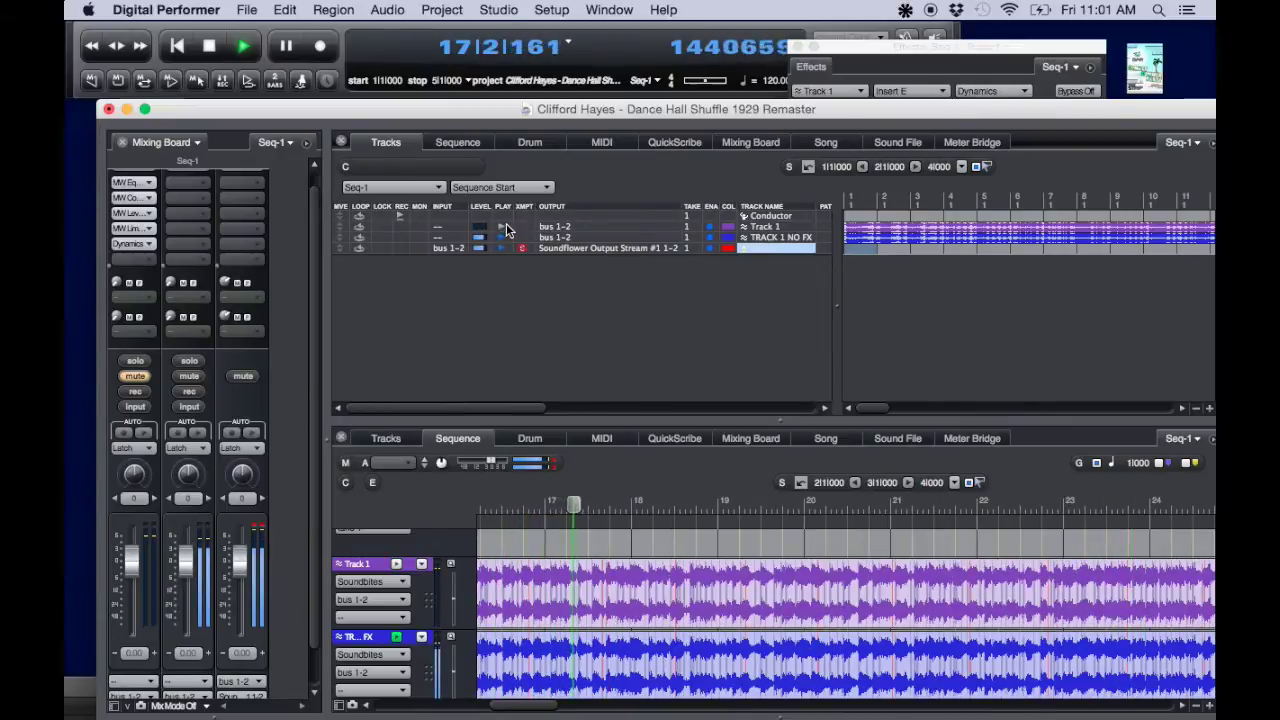
click(503, 237)
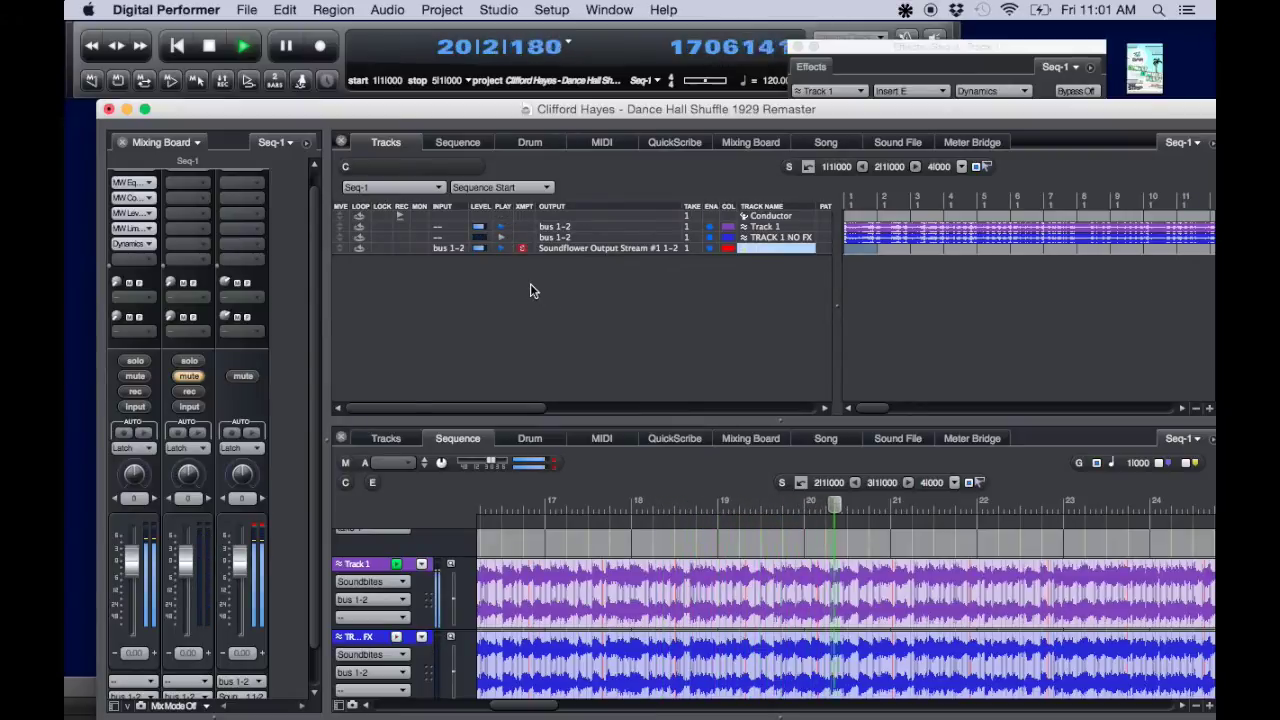
click(499, 226)
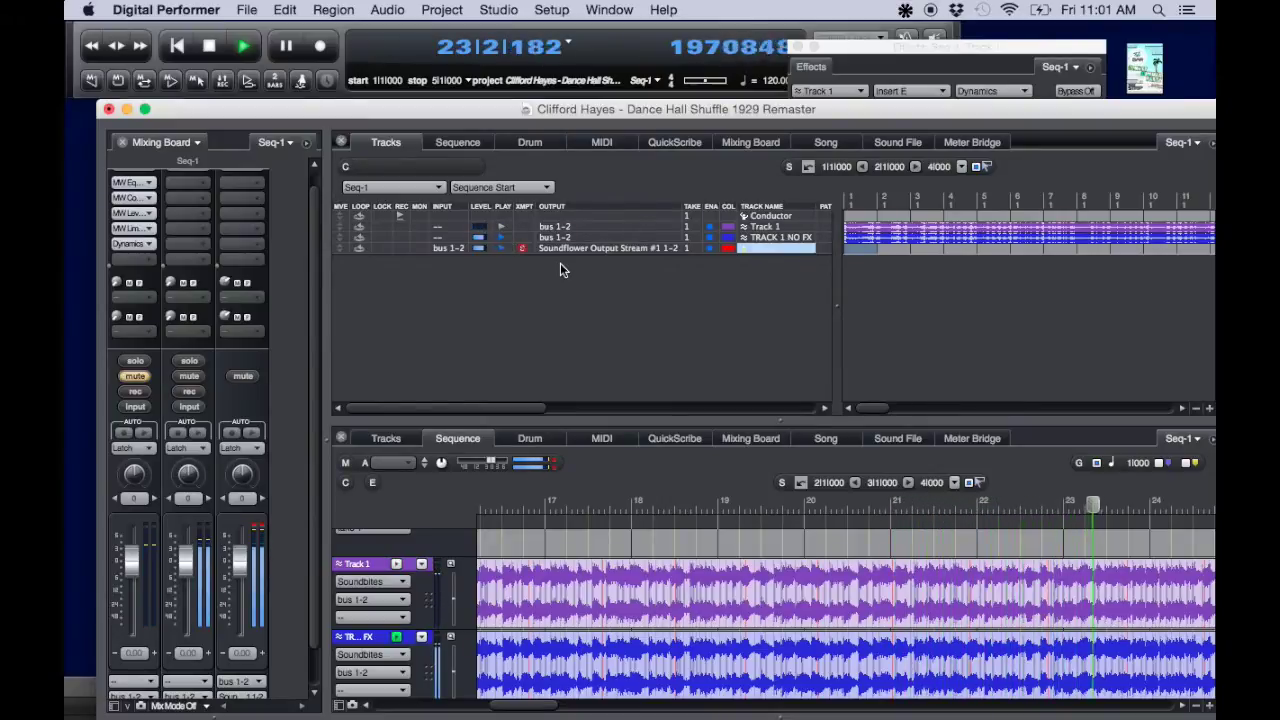
click(502, 238)
click(502, 227)
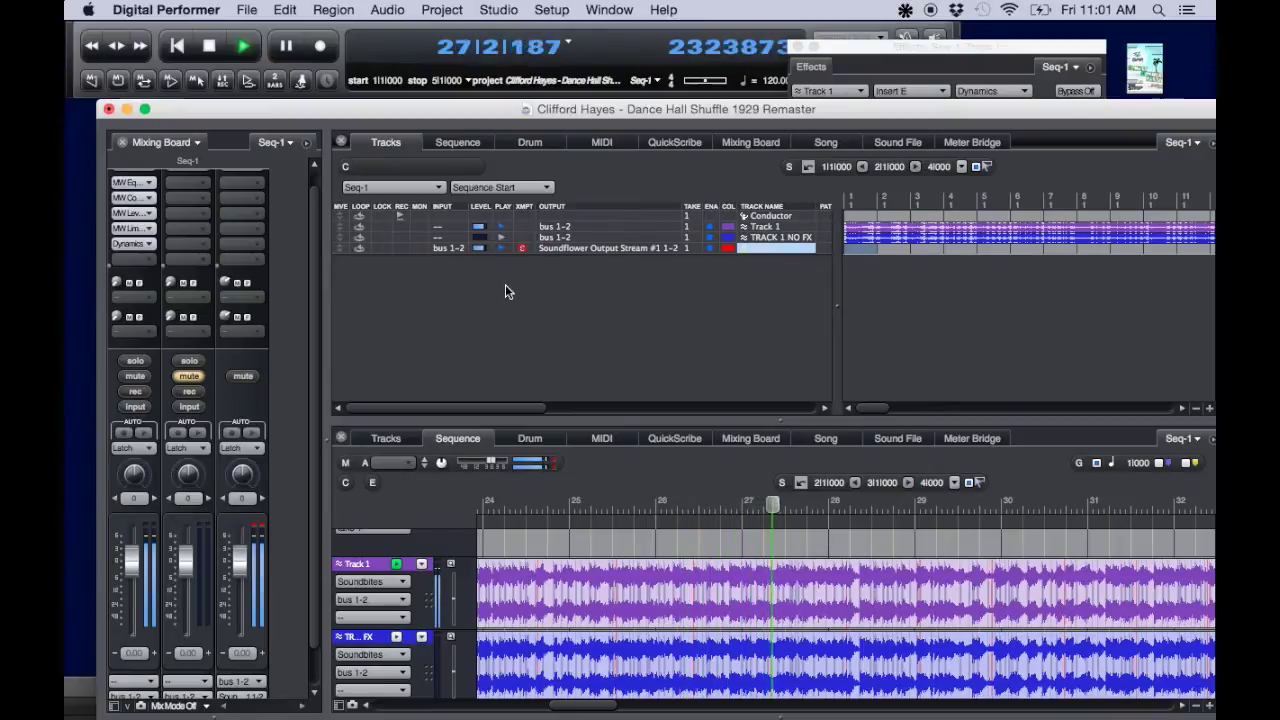
- Add a new track and name it Master
key(space)
key(super+shift+m)
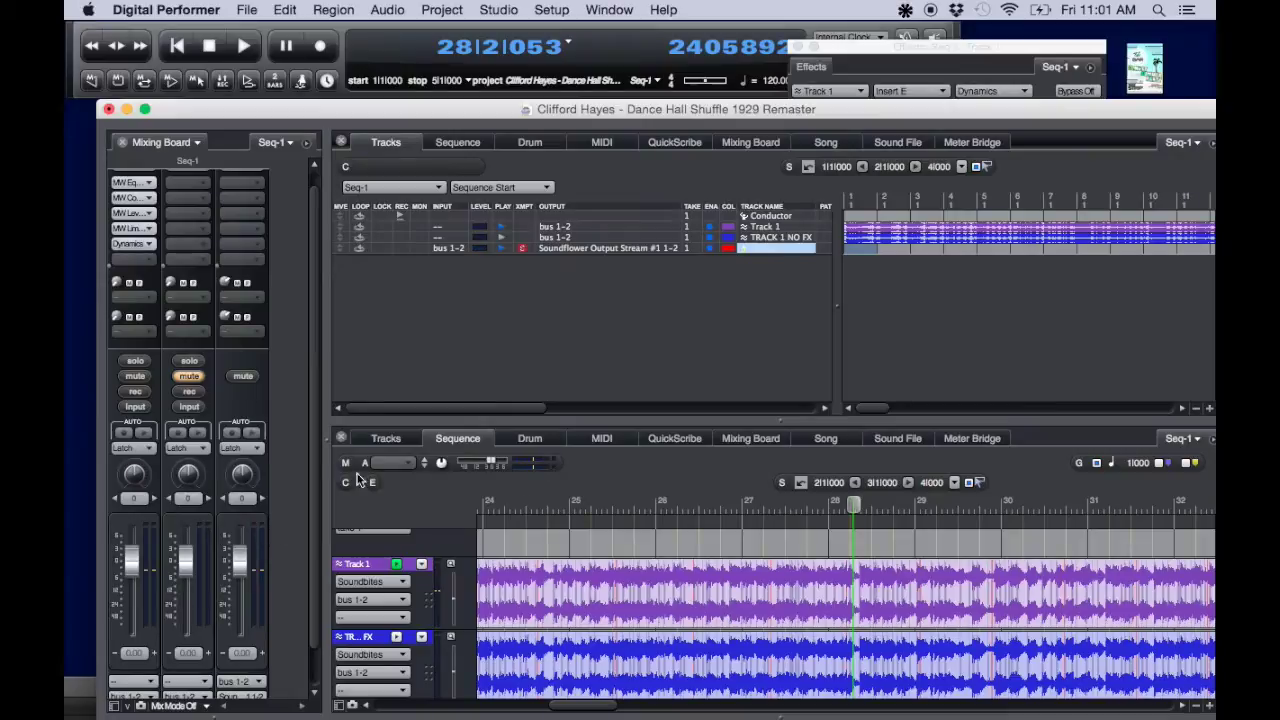
key(space)
click(755, 268)
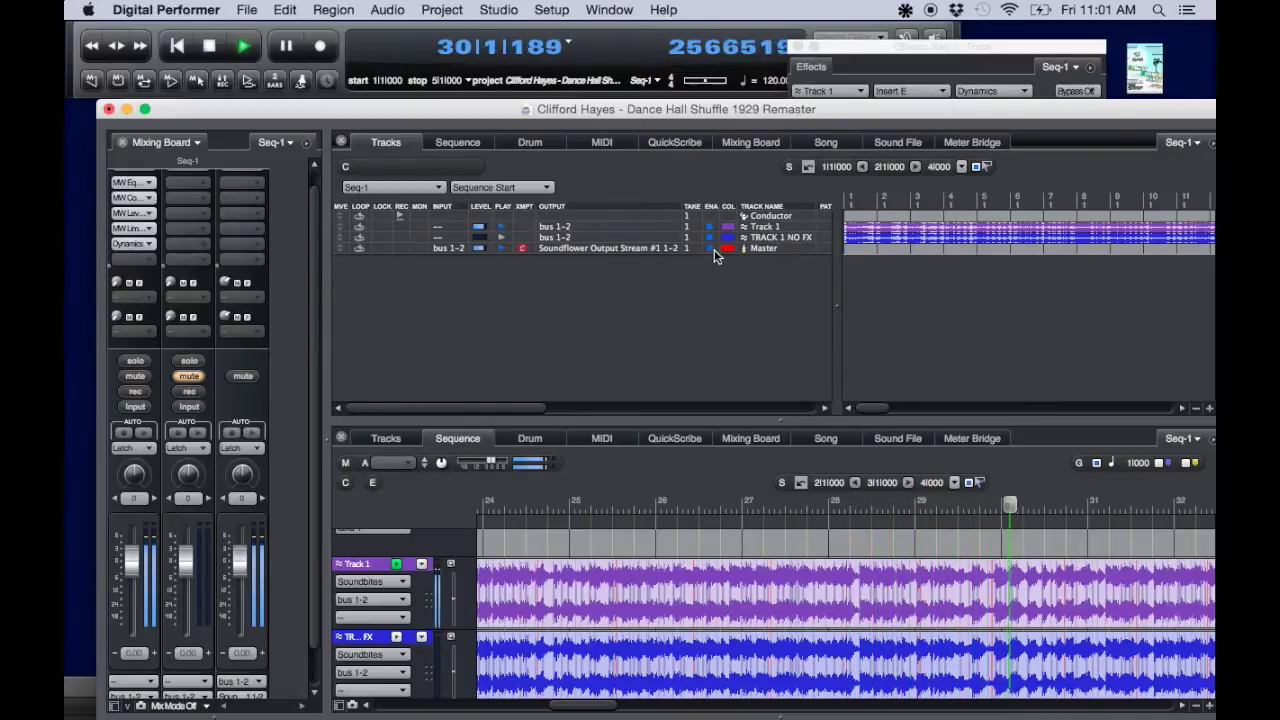
- Compare the unprocessed duplicate against processed Track 1 again, pausing playback between each switch
key(space)
click(503, 238)
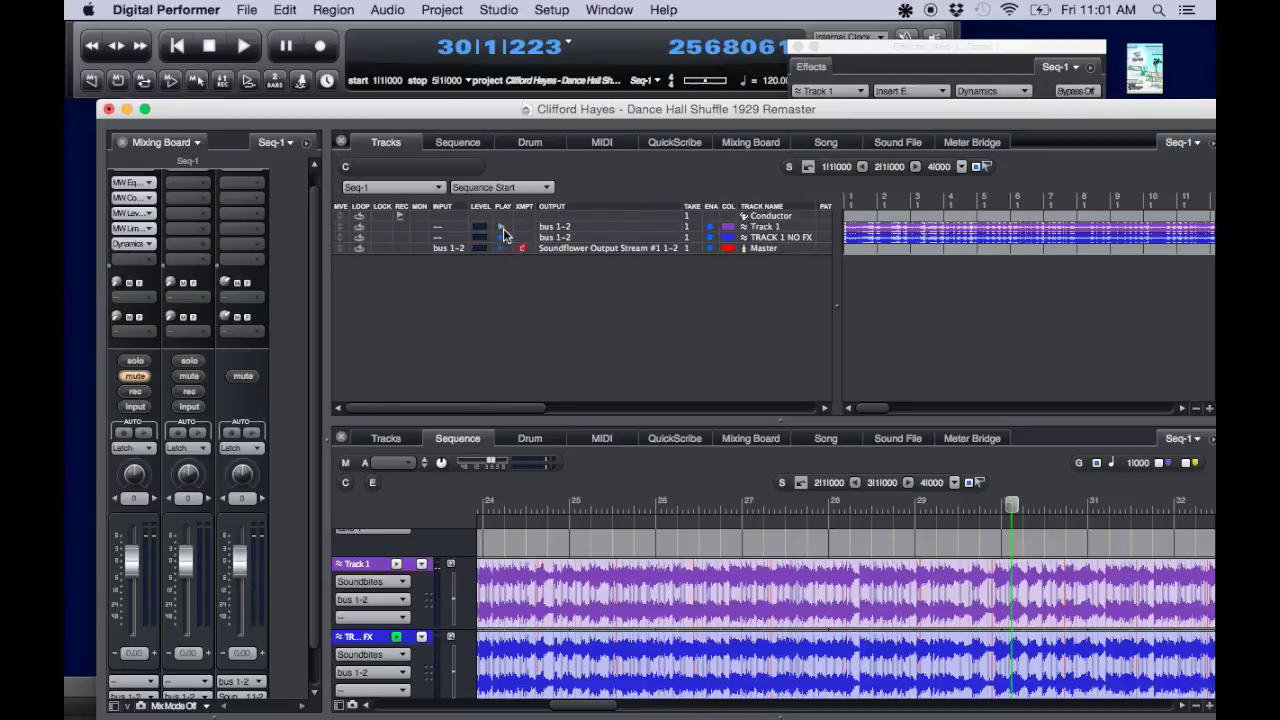
key(space)
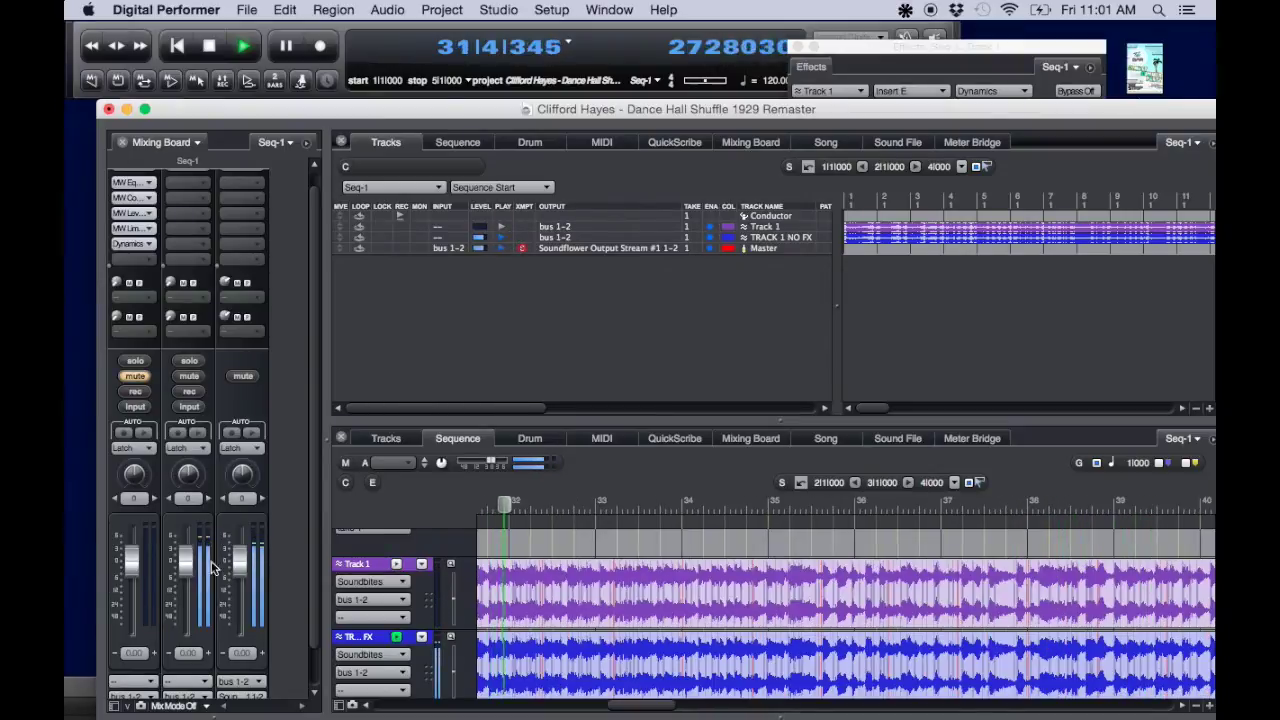
key(space)
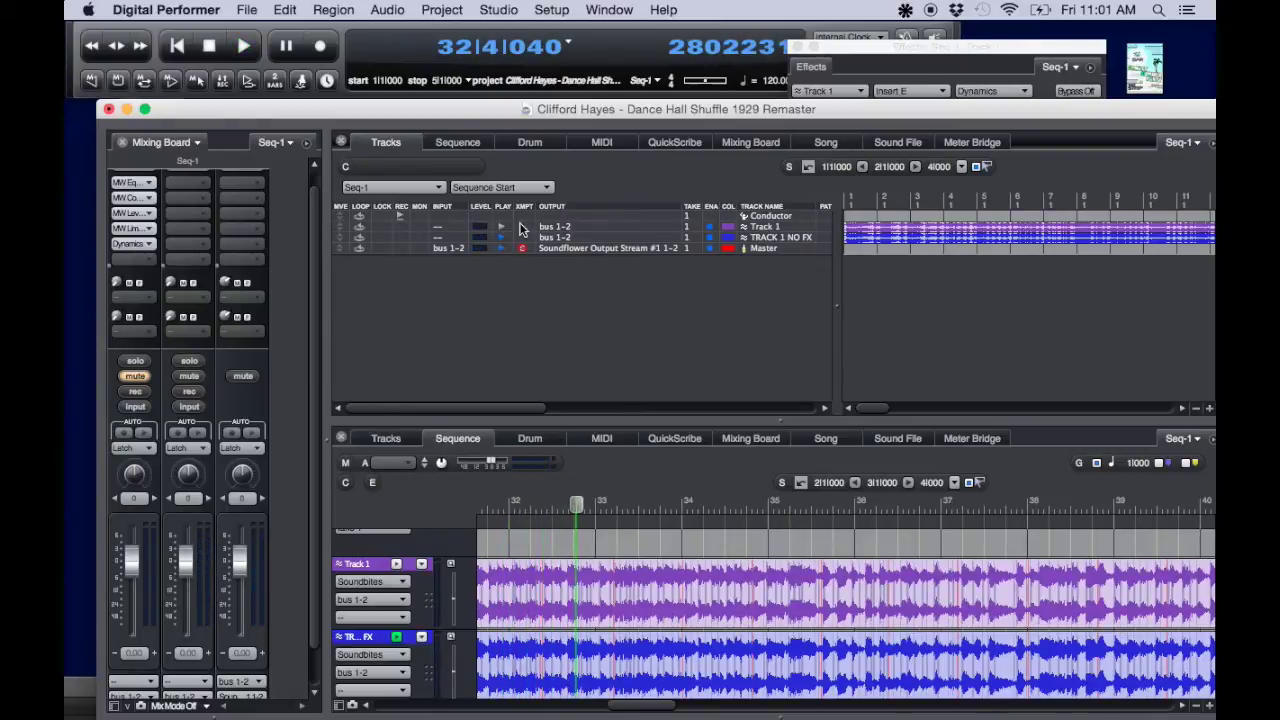
click(502, 227)
key(space)
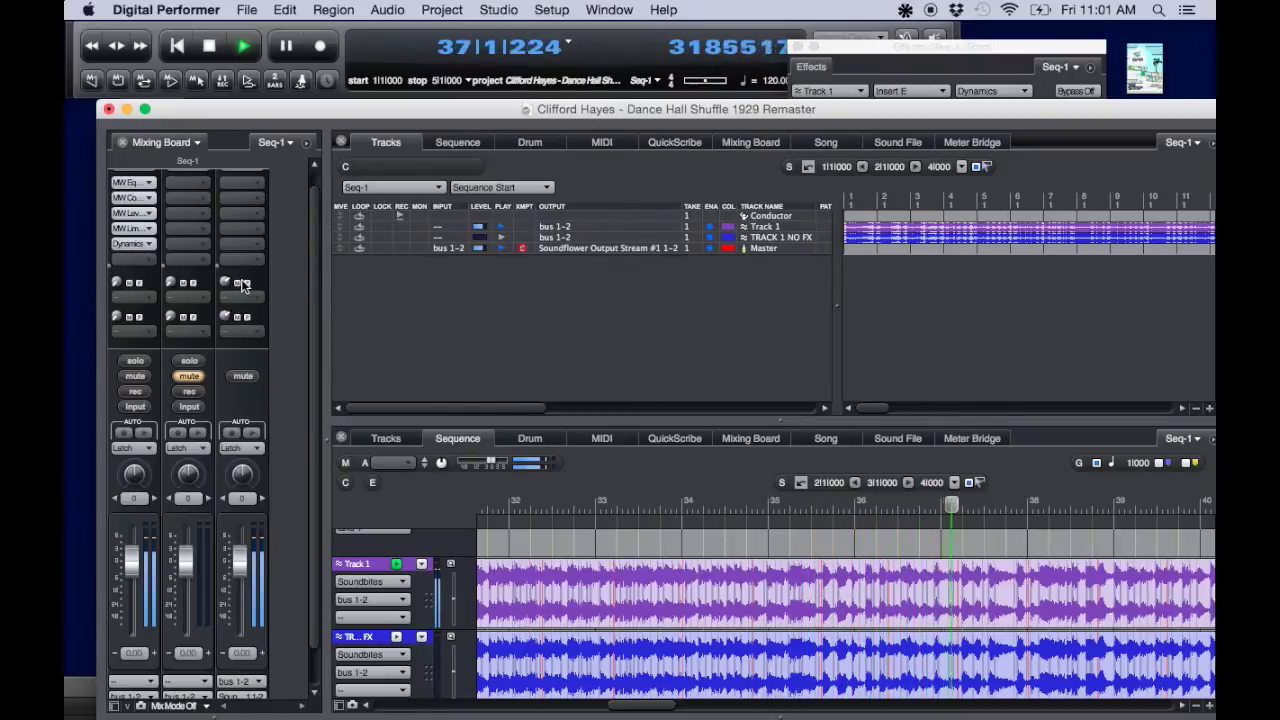
- Insert MOTU: MW Equalizer on the second mixer strip, TRACK 1 NO FX
click(141, 260)
click(183, 250)
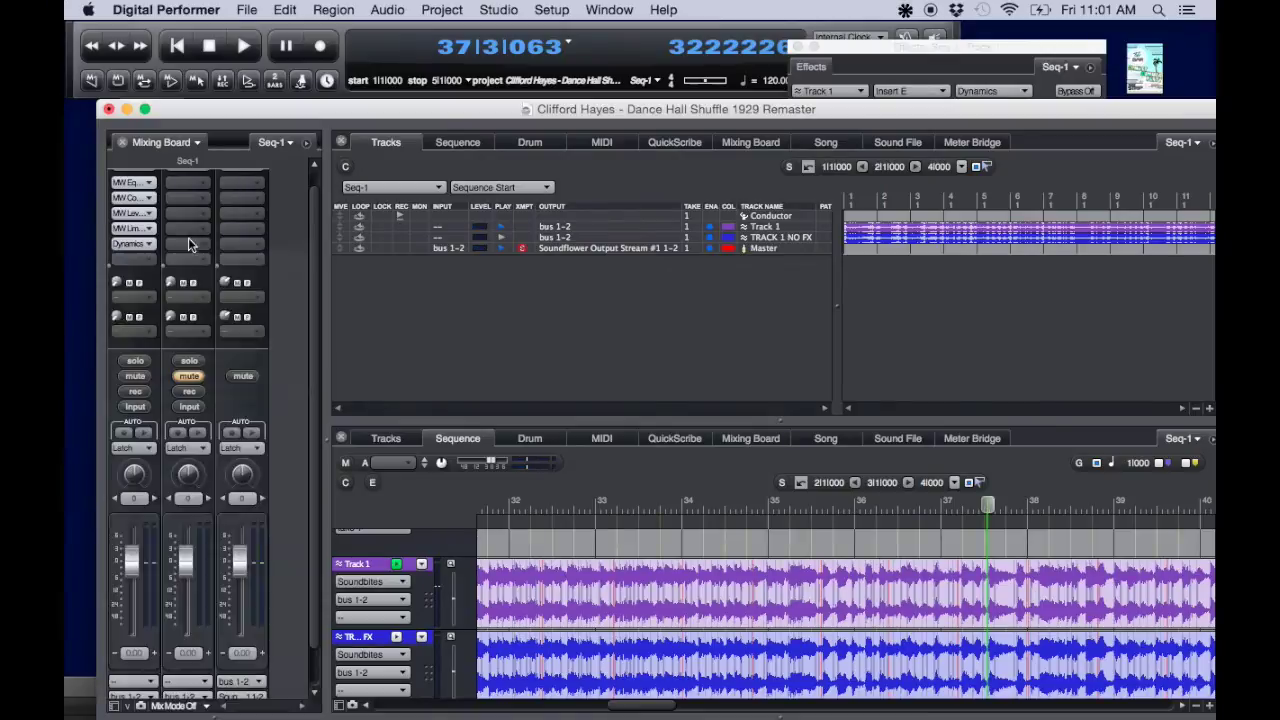
click(183, 262)
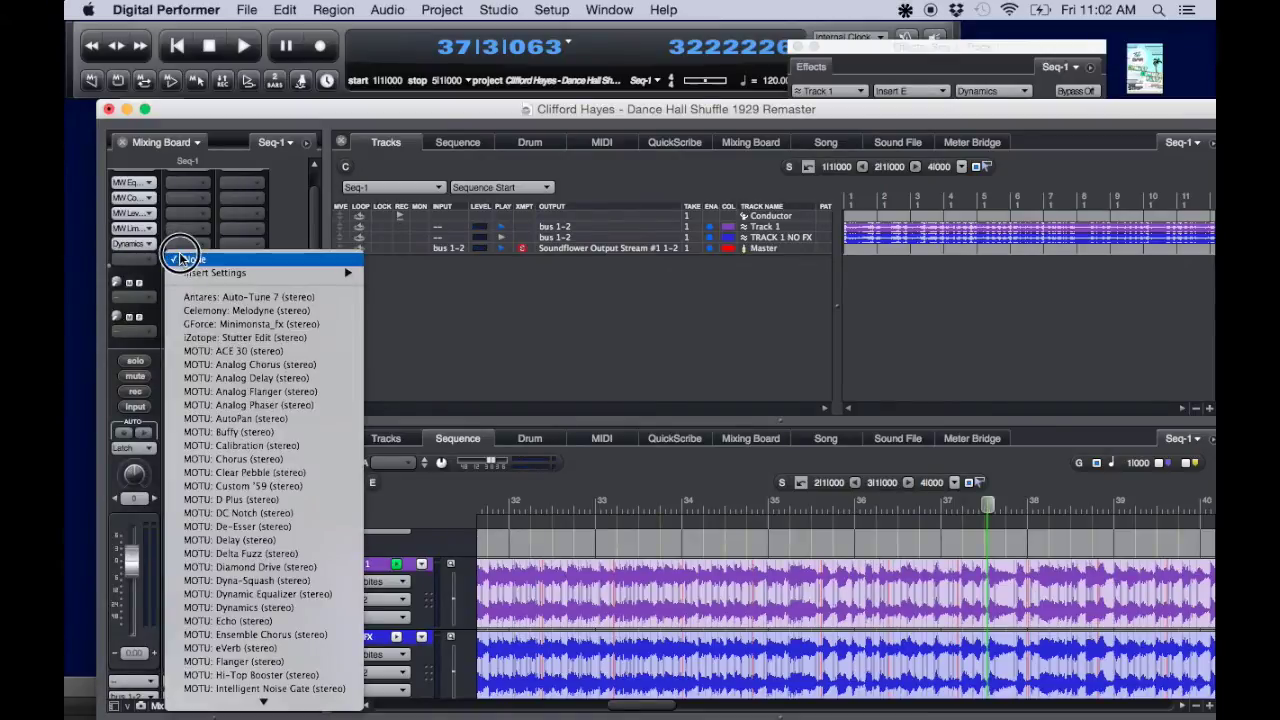
scroll(235, 570, down, 5)
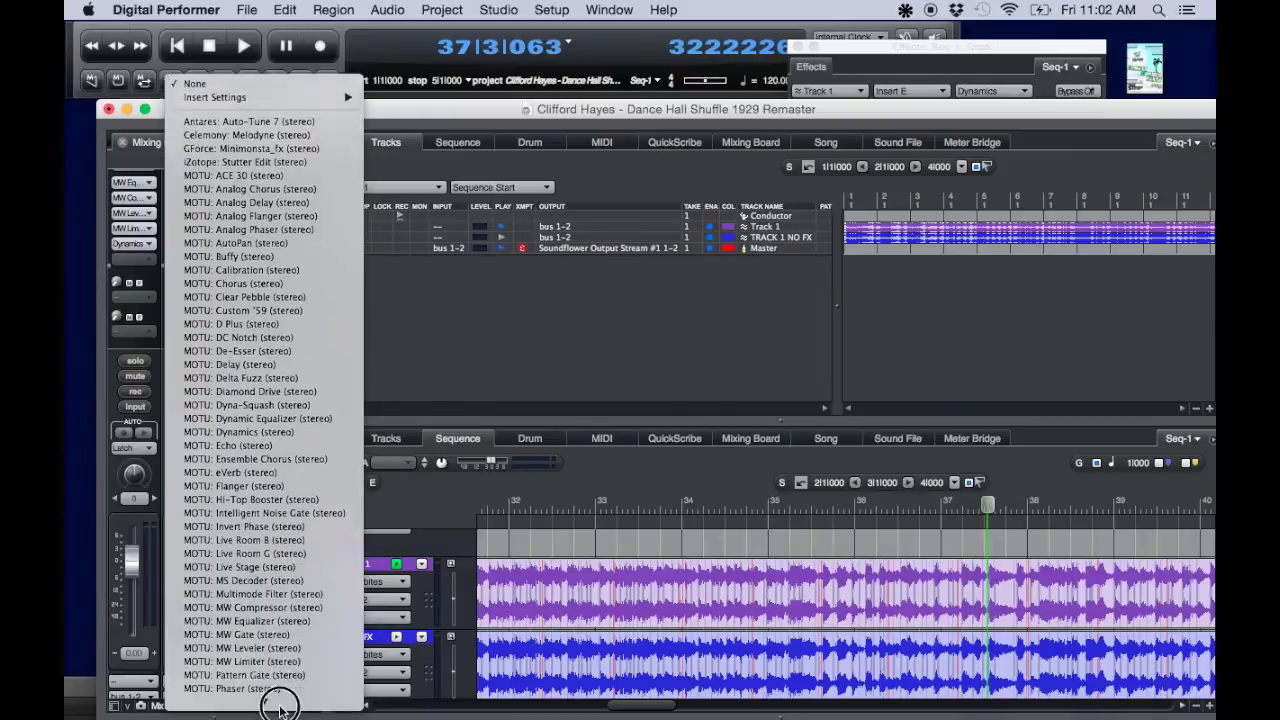
click(300, 608)
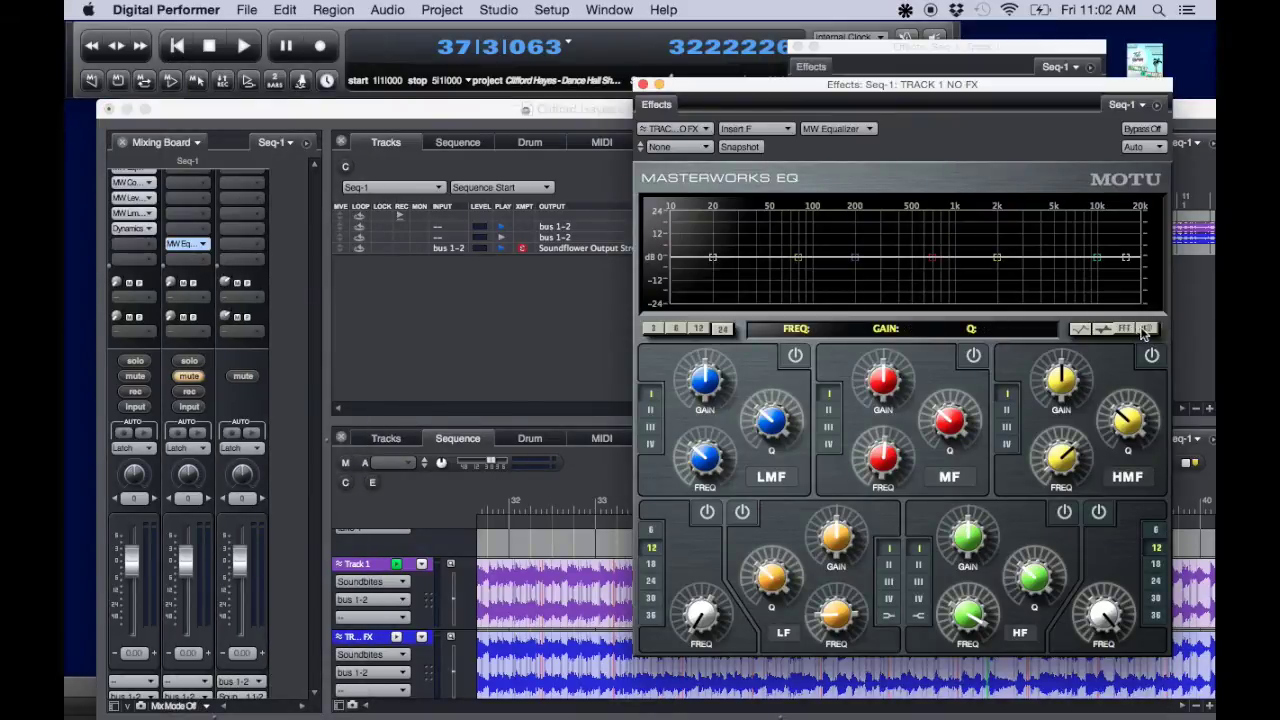
- Move the EQ window to the top and close the MW Limiter and MW Compressor windows
click(534, 361)
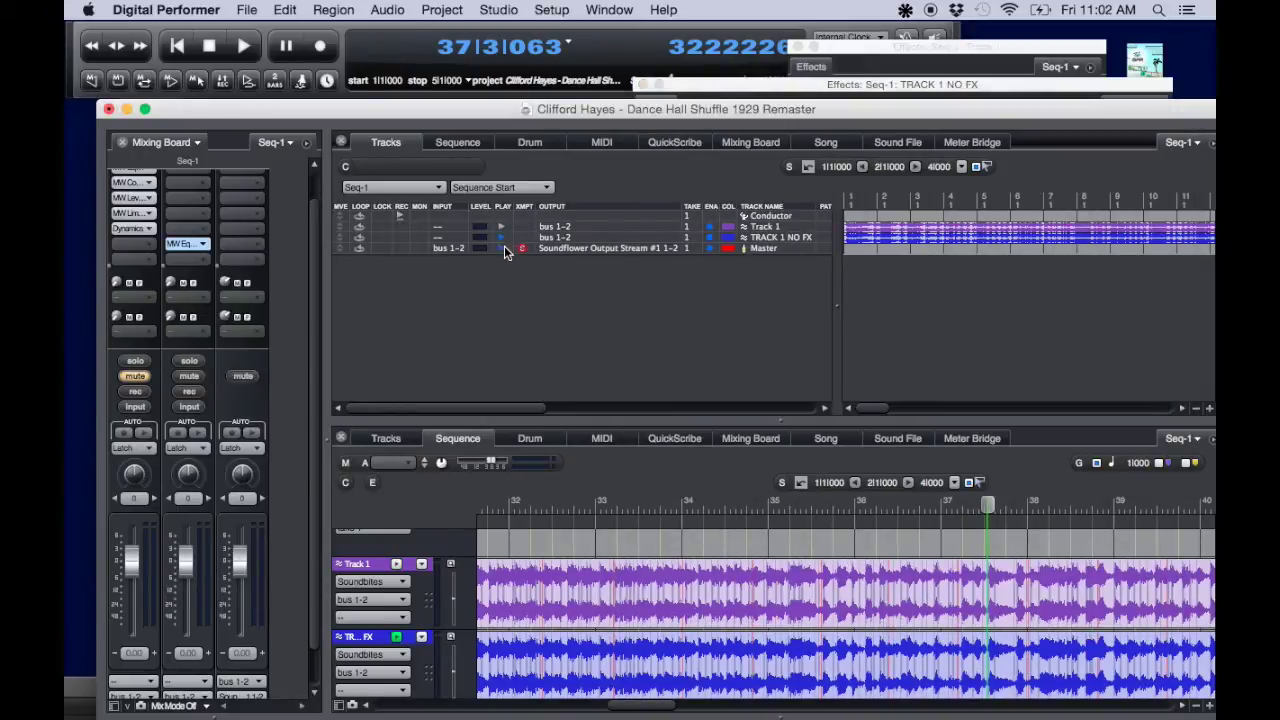
key(space)
click(800, 84)
drag(800, 84, 792, 28)
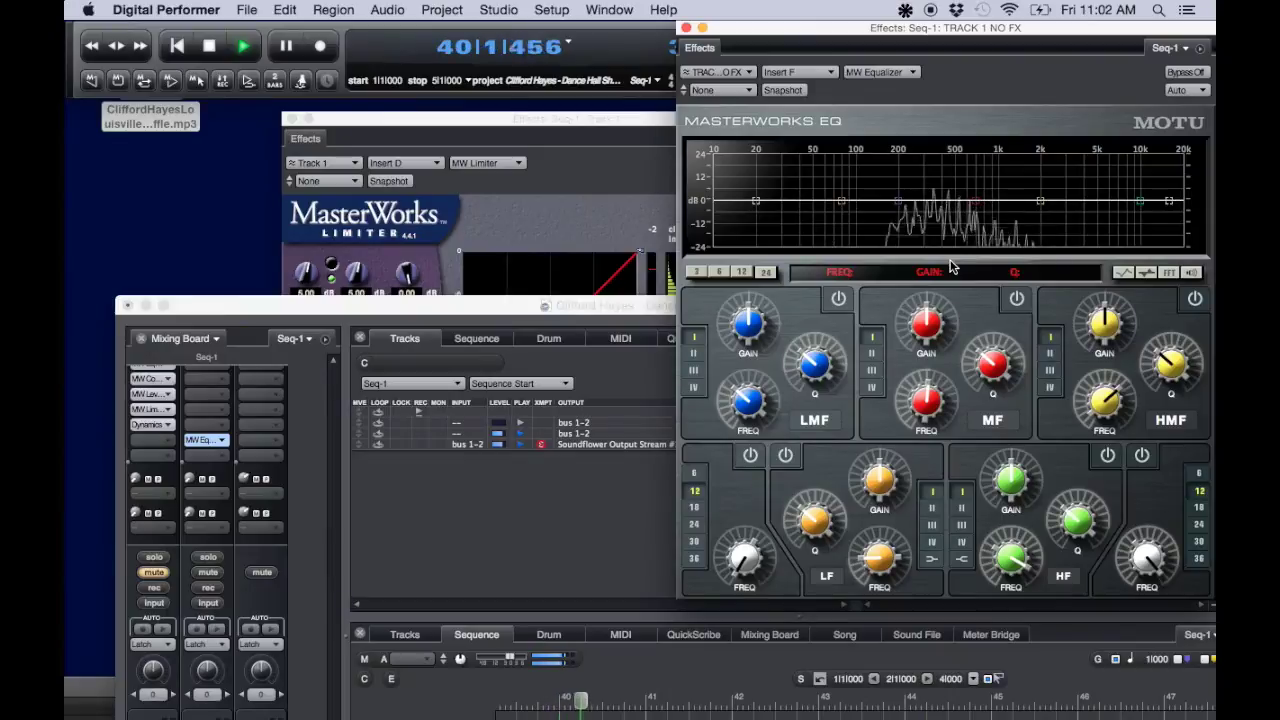
key(space)
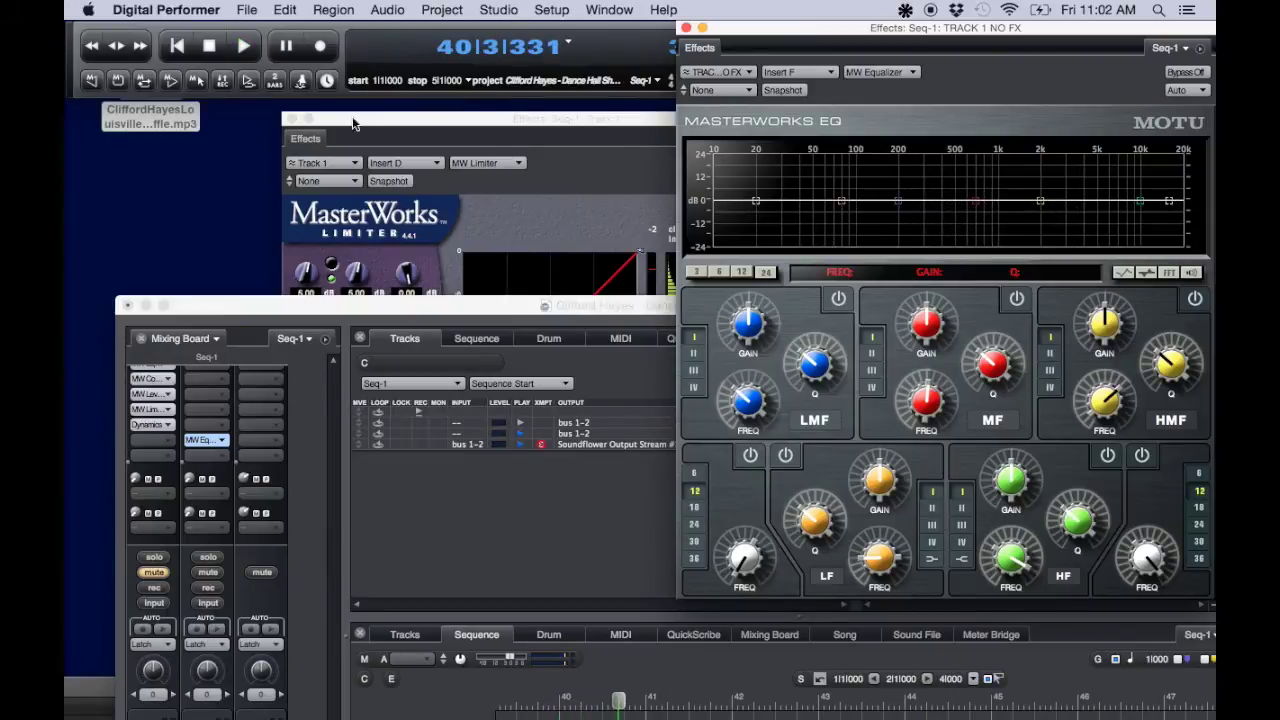
click(292, 119)
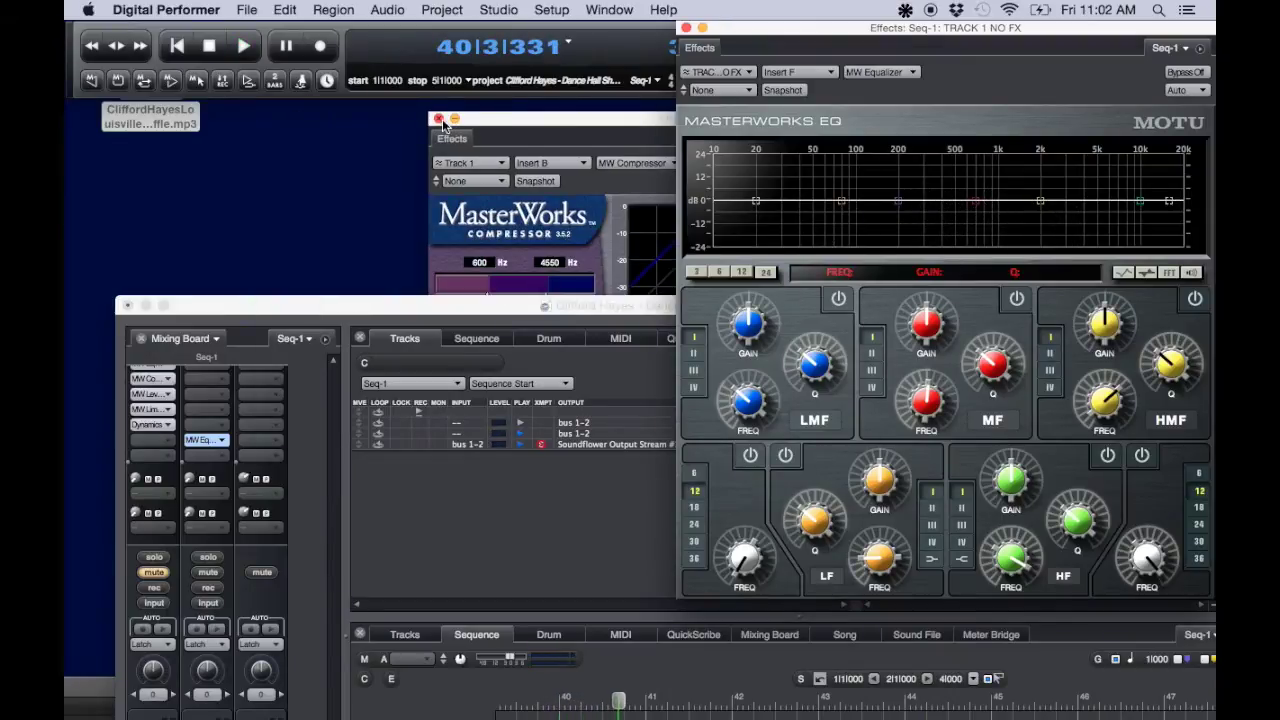
click(439, 119)
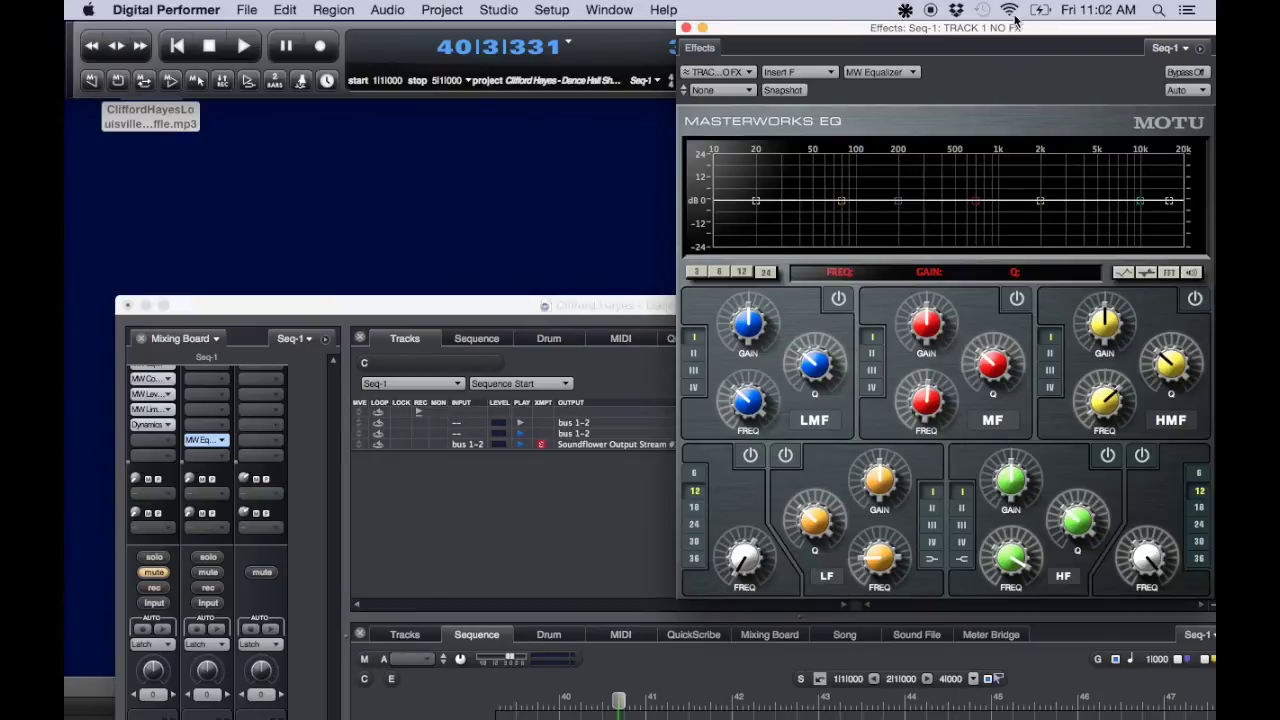
- Insert MOTU: MW Equalizer on Track 1 and place its window at the upper left
click(158, 443)
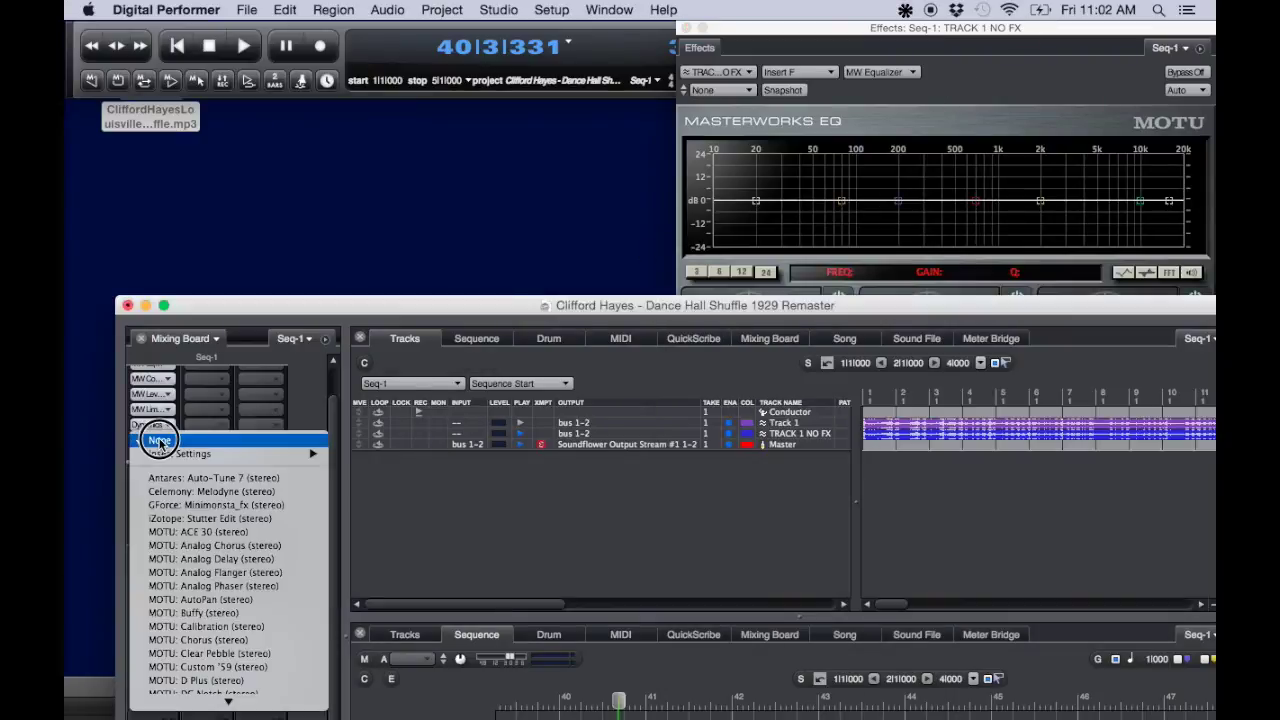
scroll(230, 600, down, 5)
scroll(243, 664, down, 3)
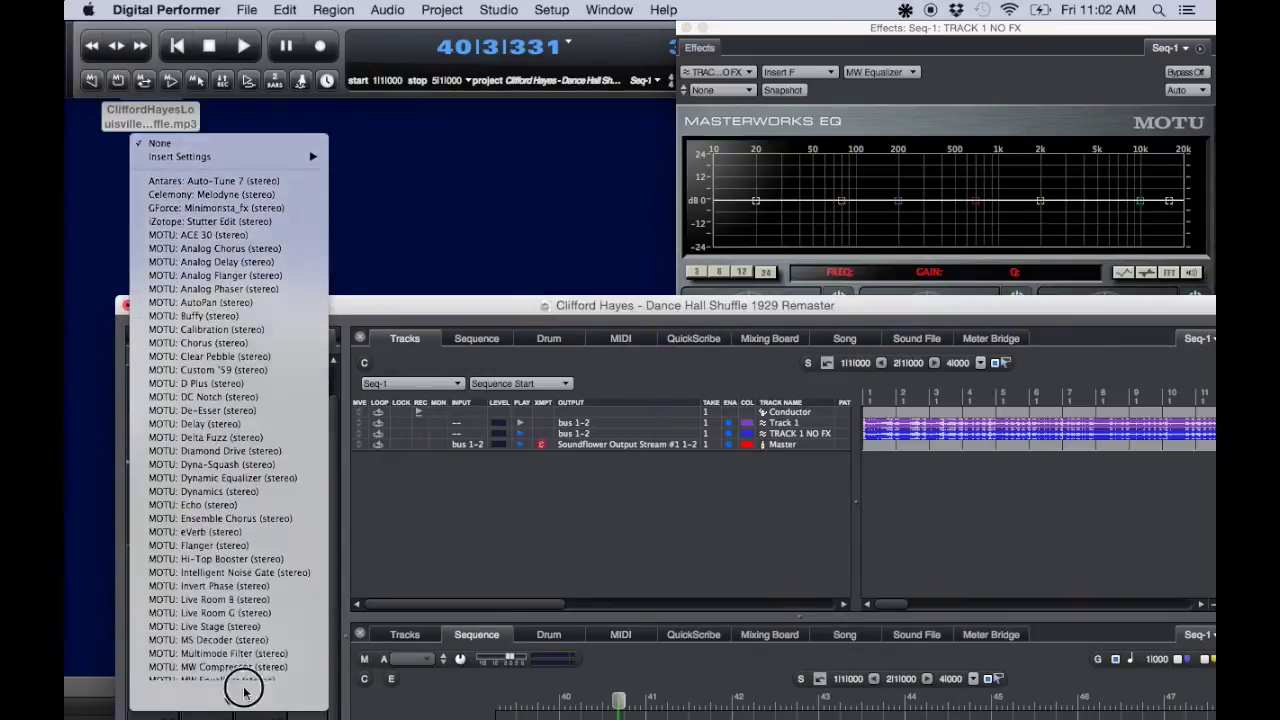
click(248, 679)
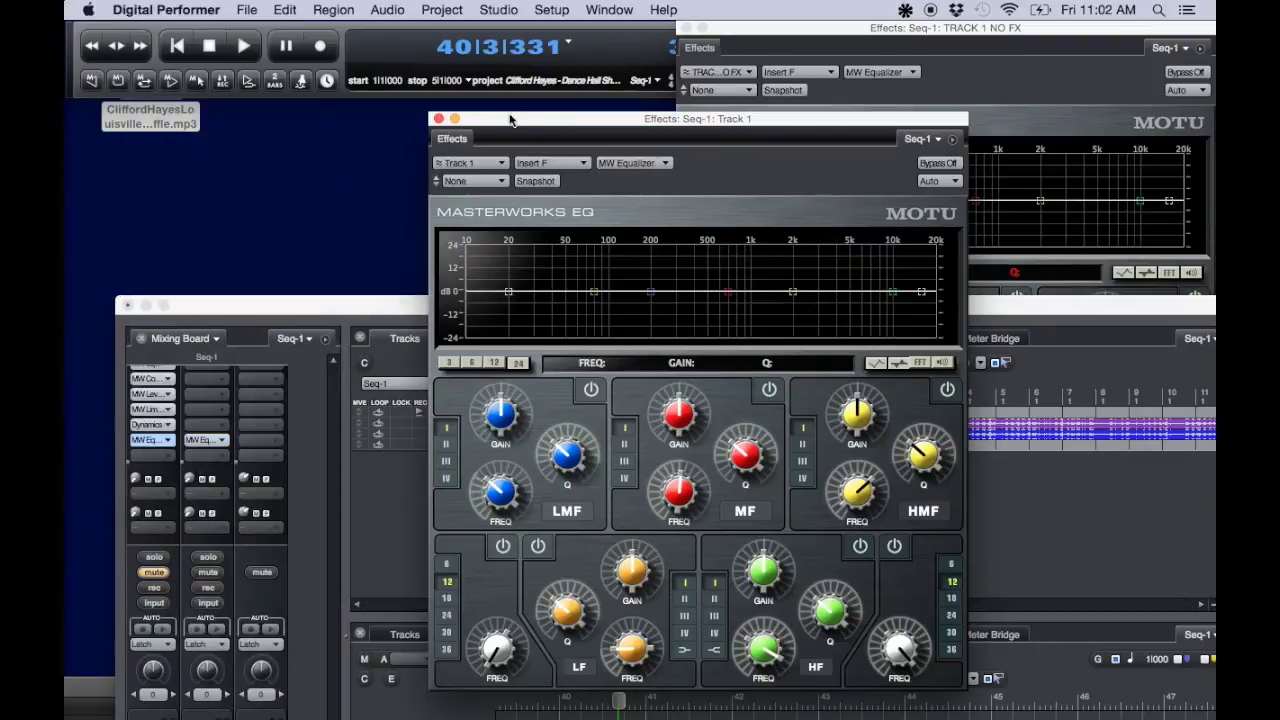
drag(514, 123, 200, 38)
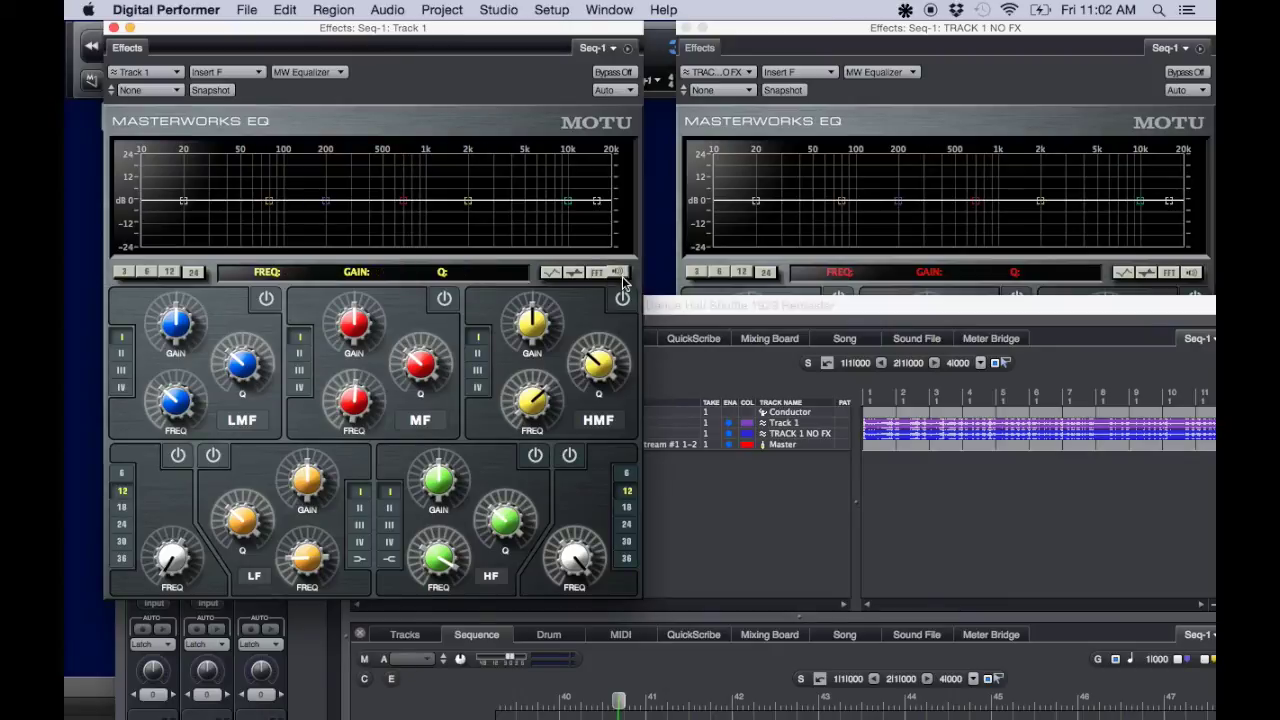
- Pull the third channel's level to -∞ and move the project window below both EQs
click(714, 316)
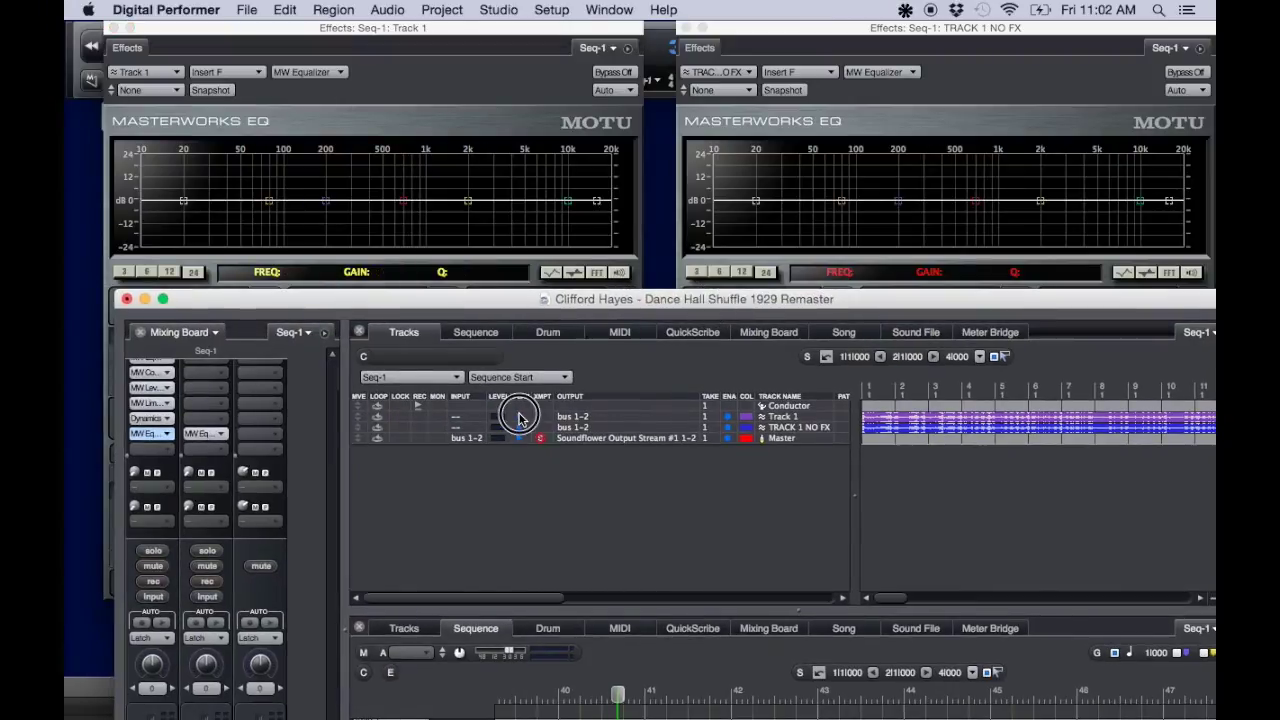
drag(294, 299, 296, 121)
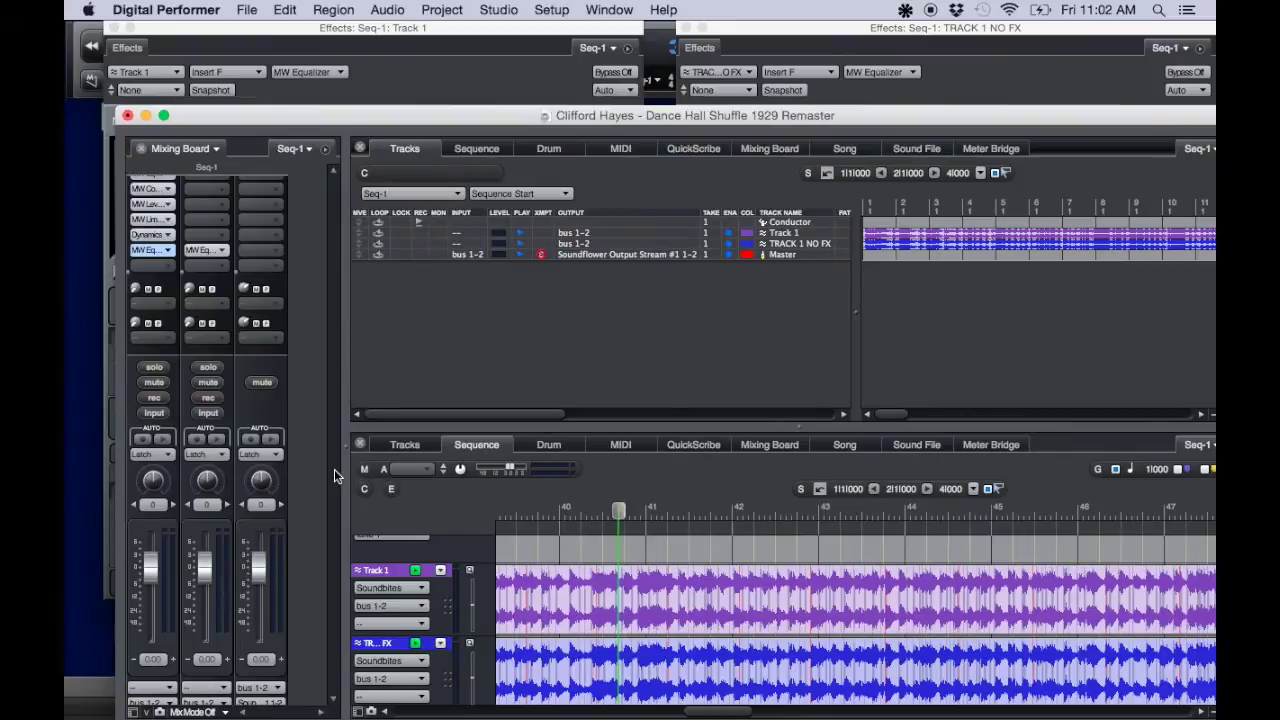
drag(371, 114, 430, 38)
drag(307, 490, 313, 680)
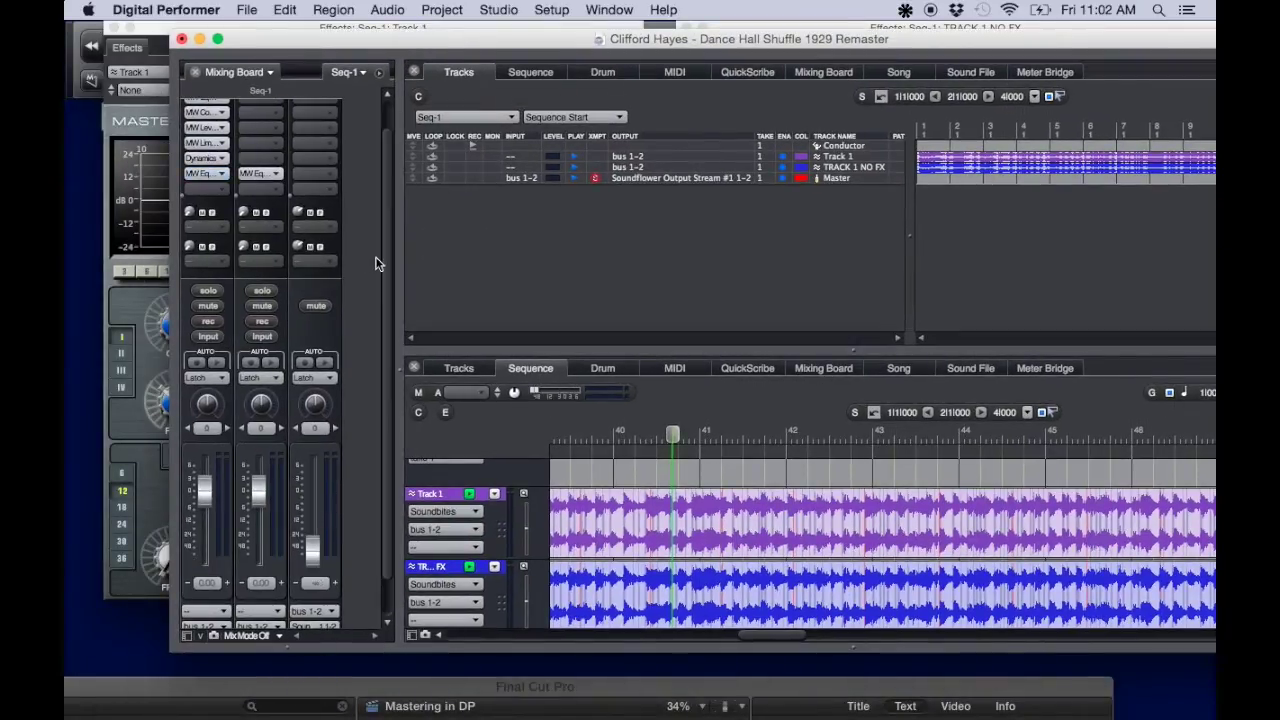
drag(484, 42, 426, 557)
- Set the spectrum range of both Track 1 and TRACK 1 NO FX EQ displays to ±12 dB
click(480, 86)
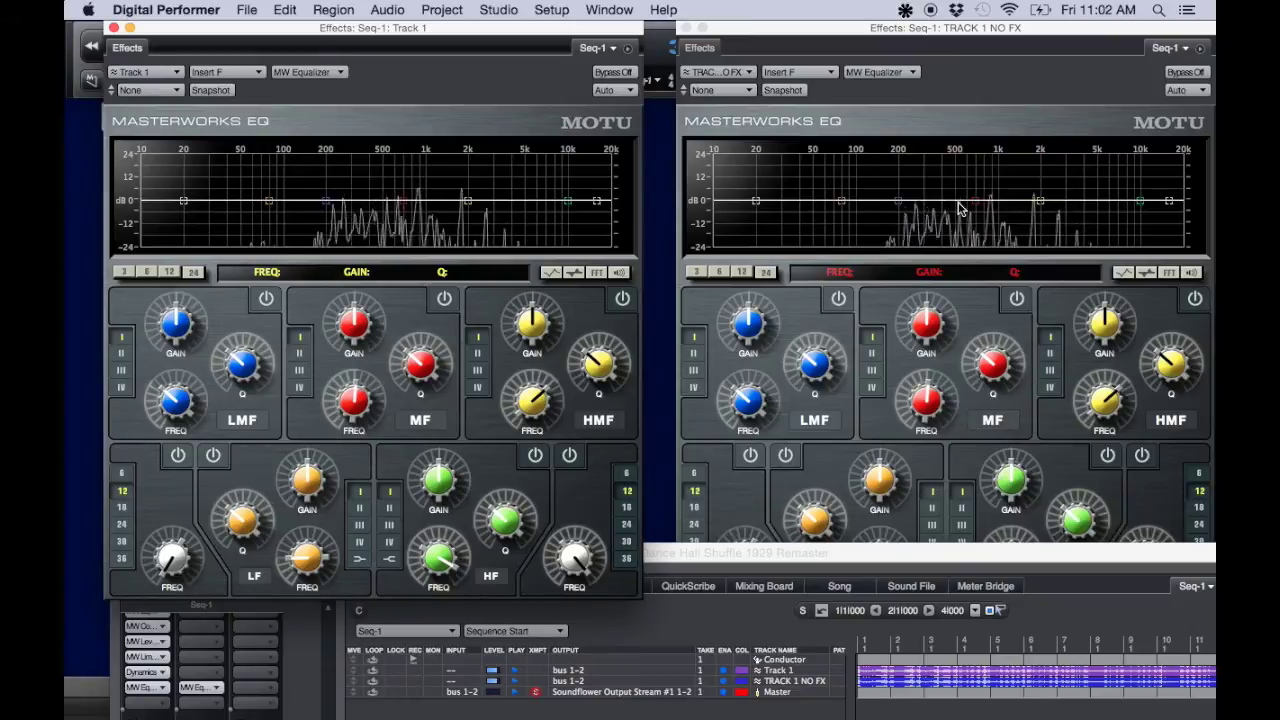
click(1043, 114)
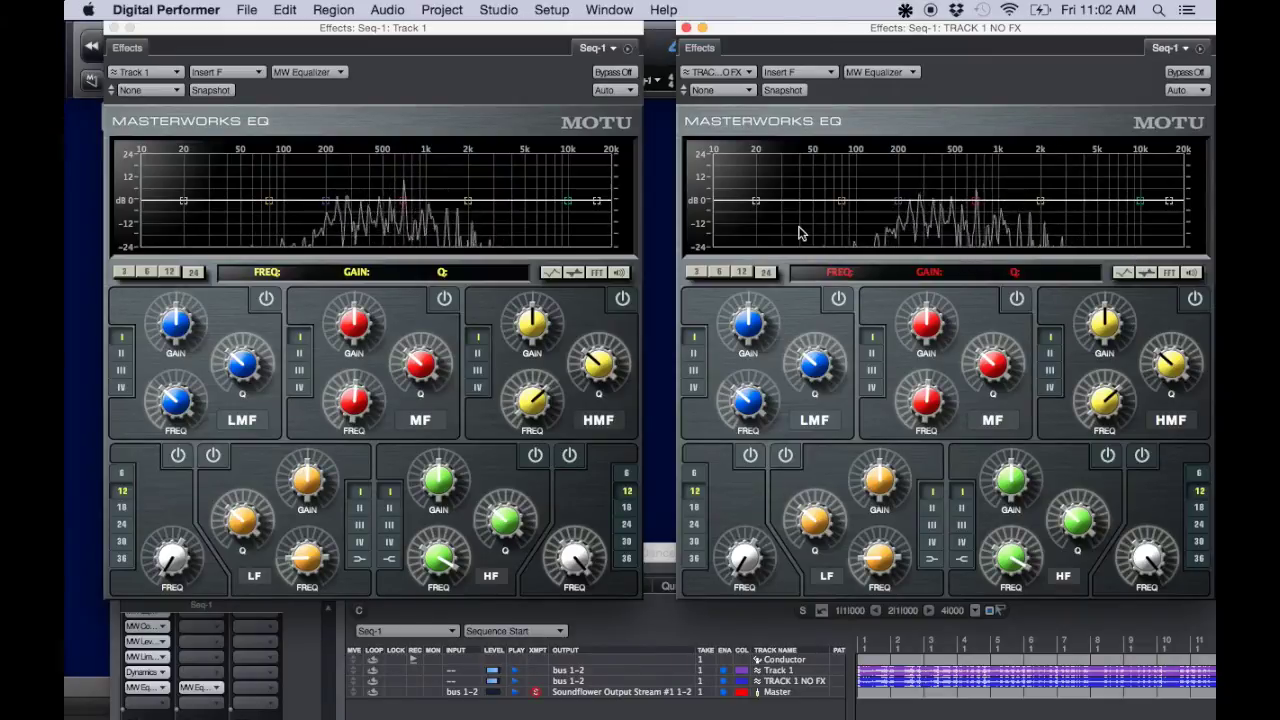
click(720, 273)
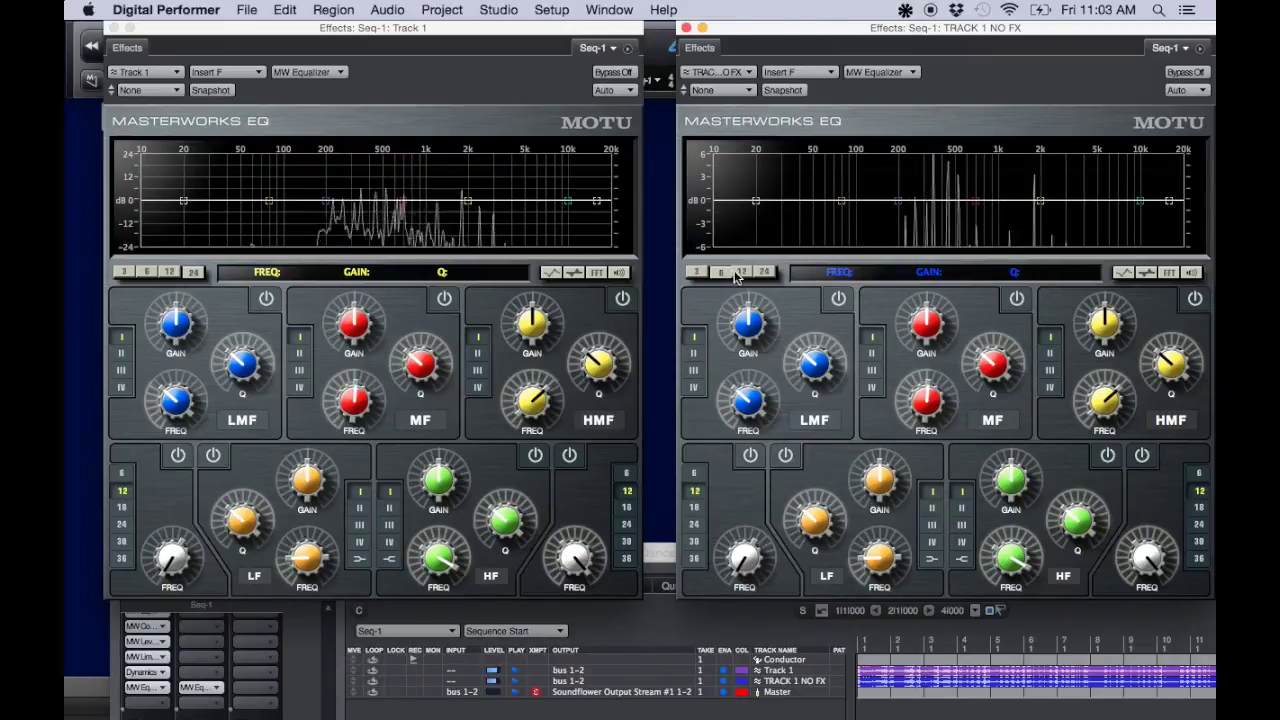
click(742, 273)
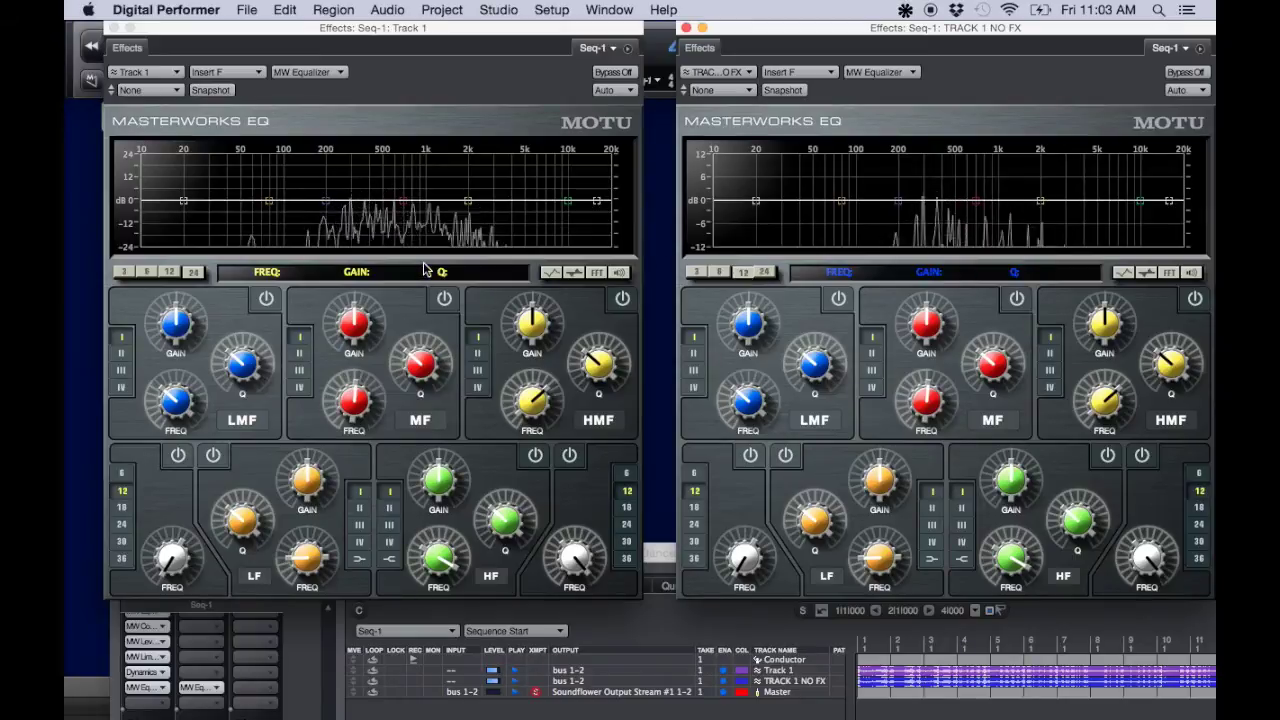
click(172, 273)
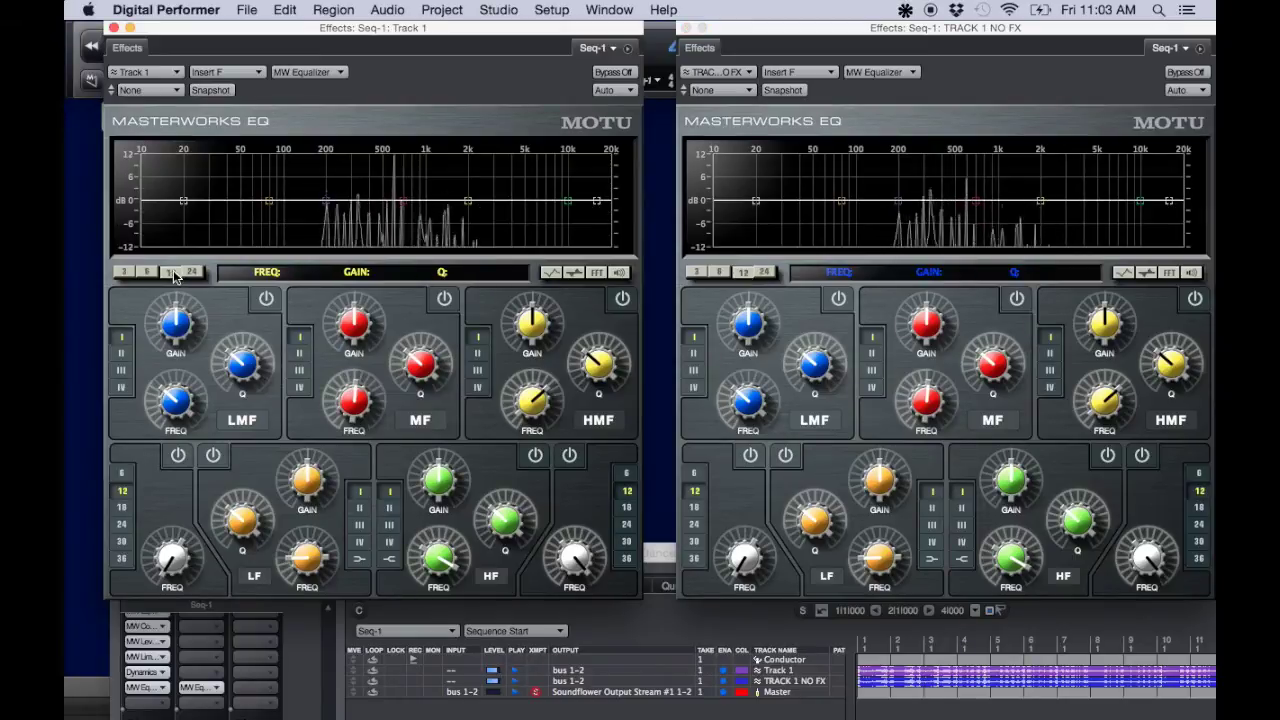